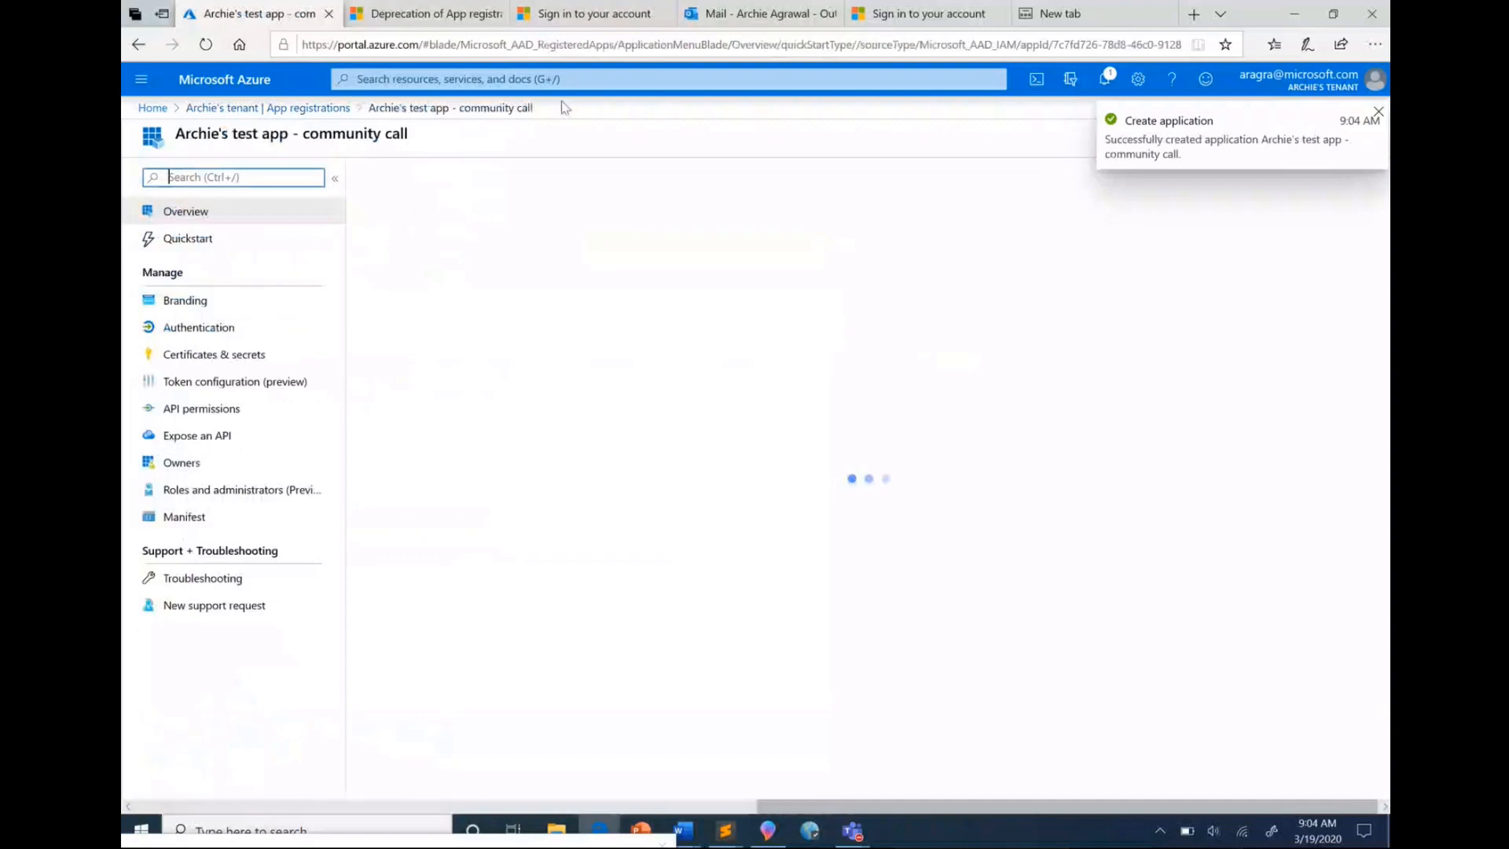
Download the code sample from the test app's ASP.NET Core quickstart and open the folder containing the zip file
left_click(245, 242)
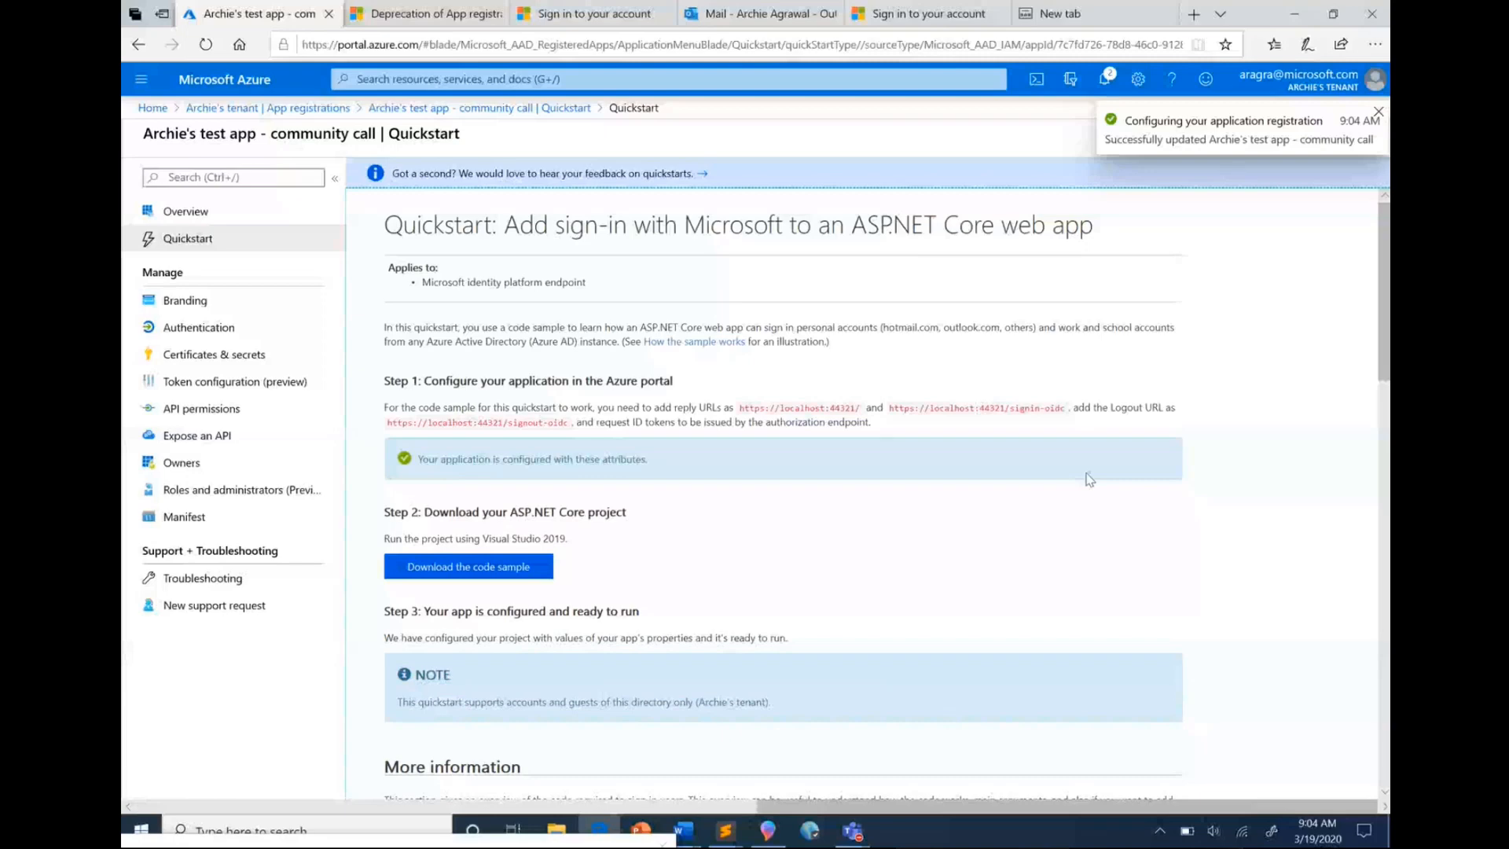
left_click(468, 566)
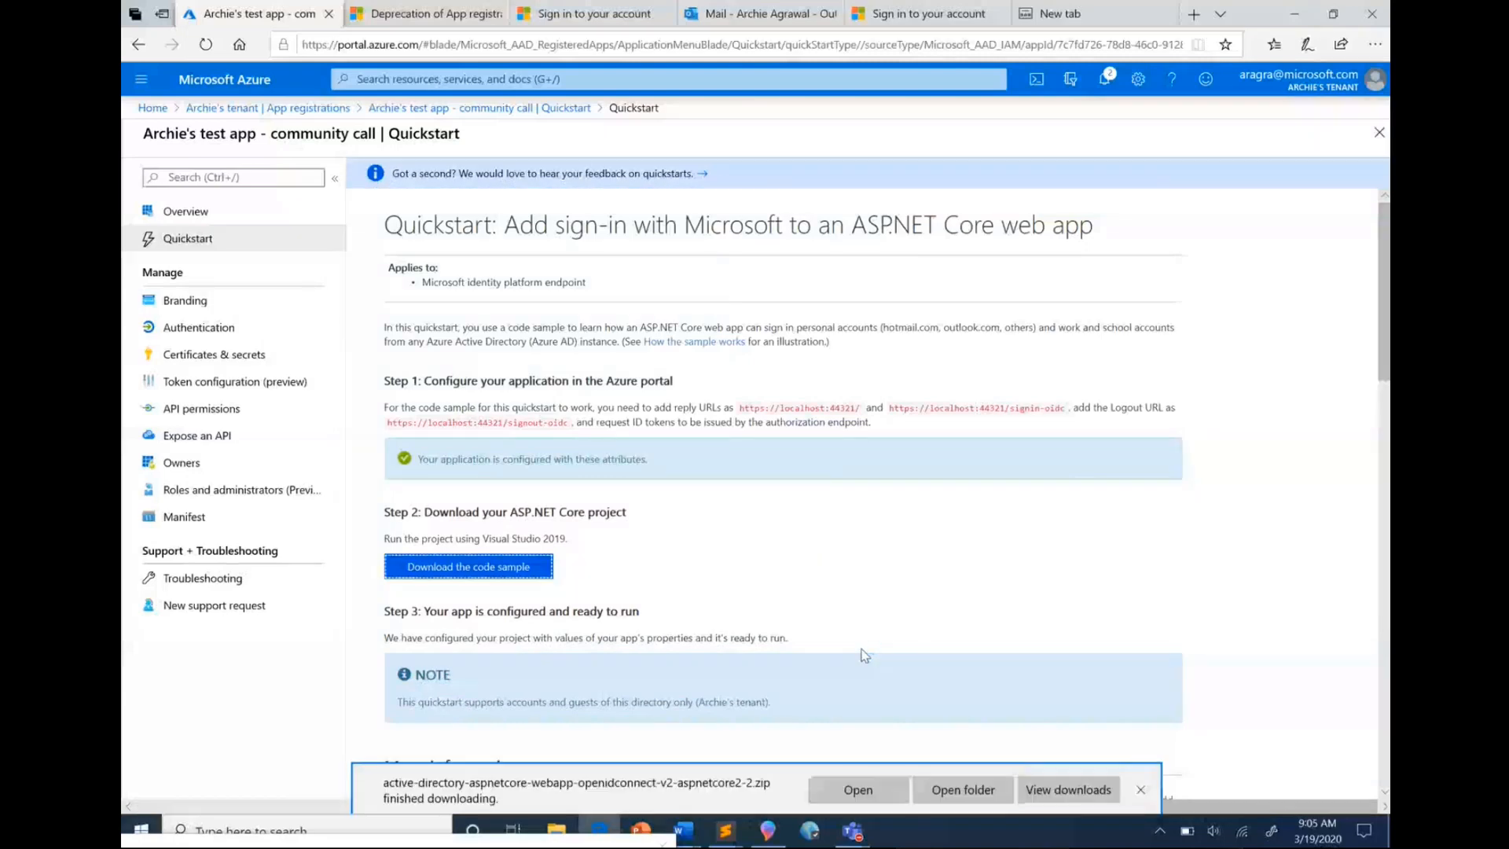
left_click(963, 790)
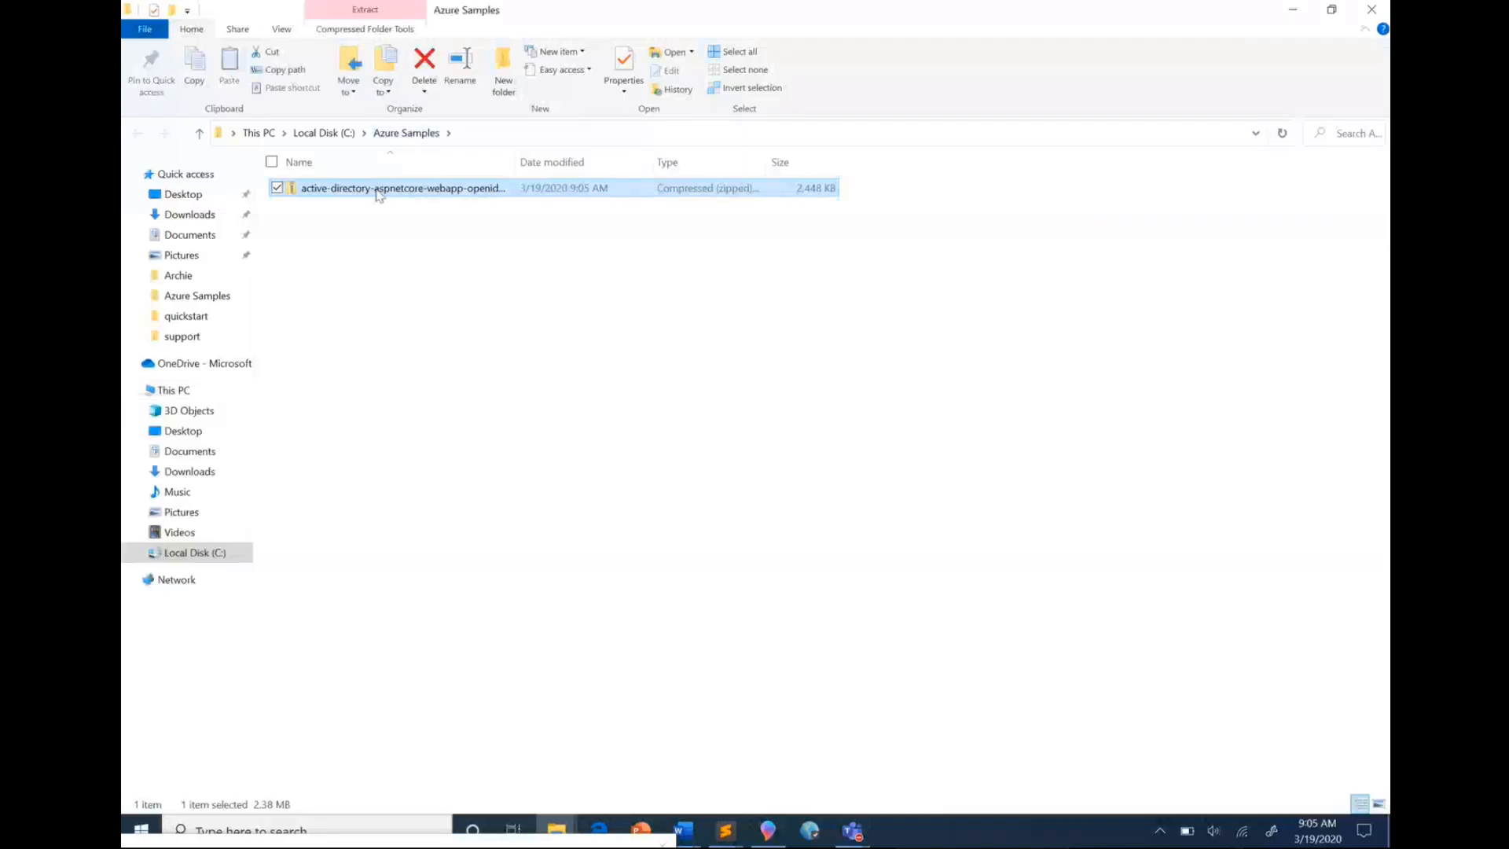
Extract the downloaded sample zip and open WebApp-OpenIDConnect-DotNet.sln from the extracted folder in Visual Studio
left_click(901, 593)
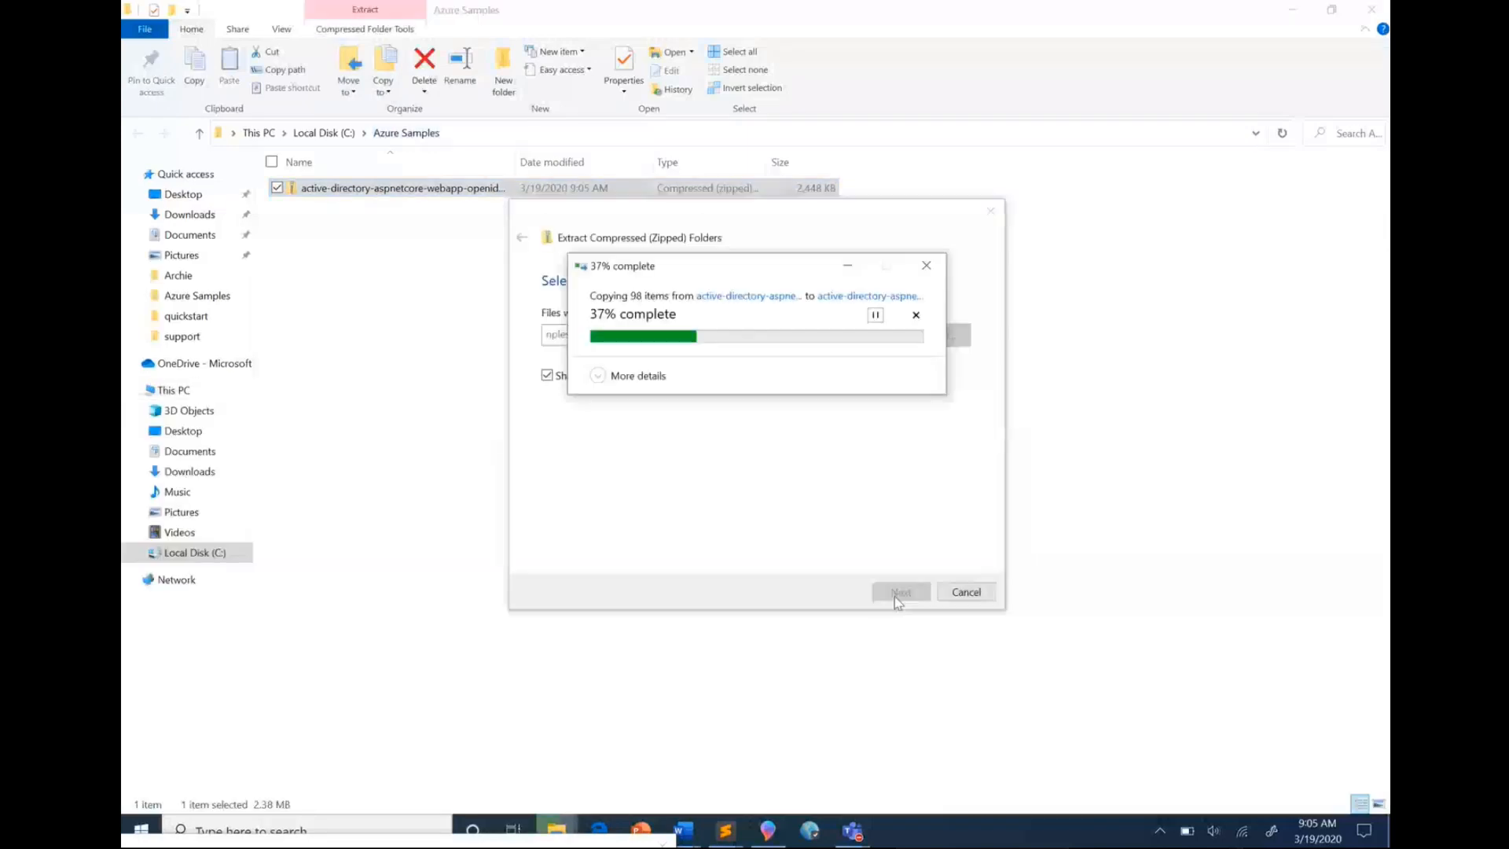
left_click(414, 194)
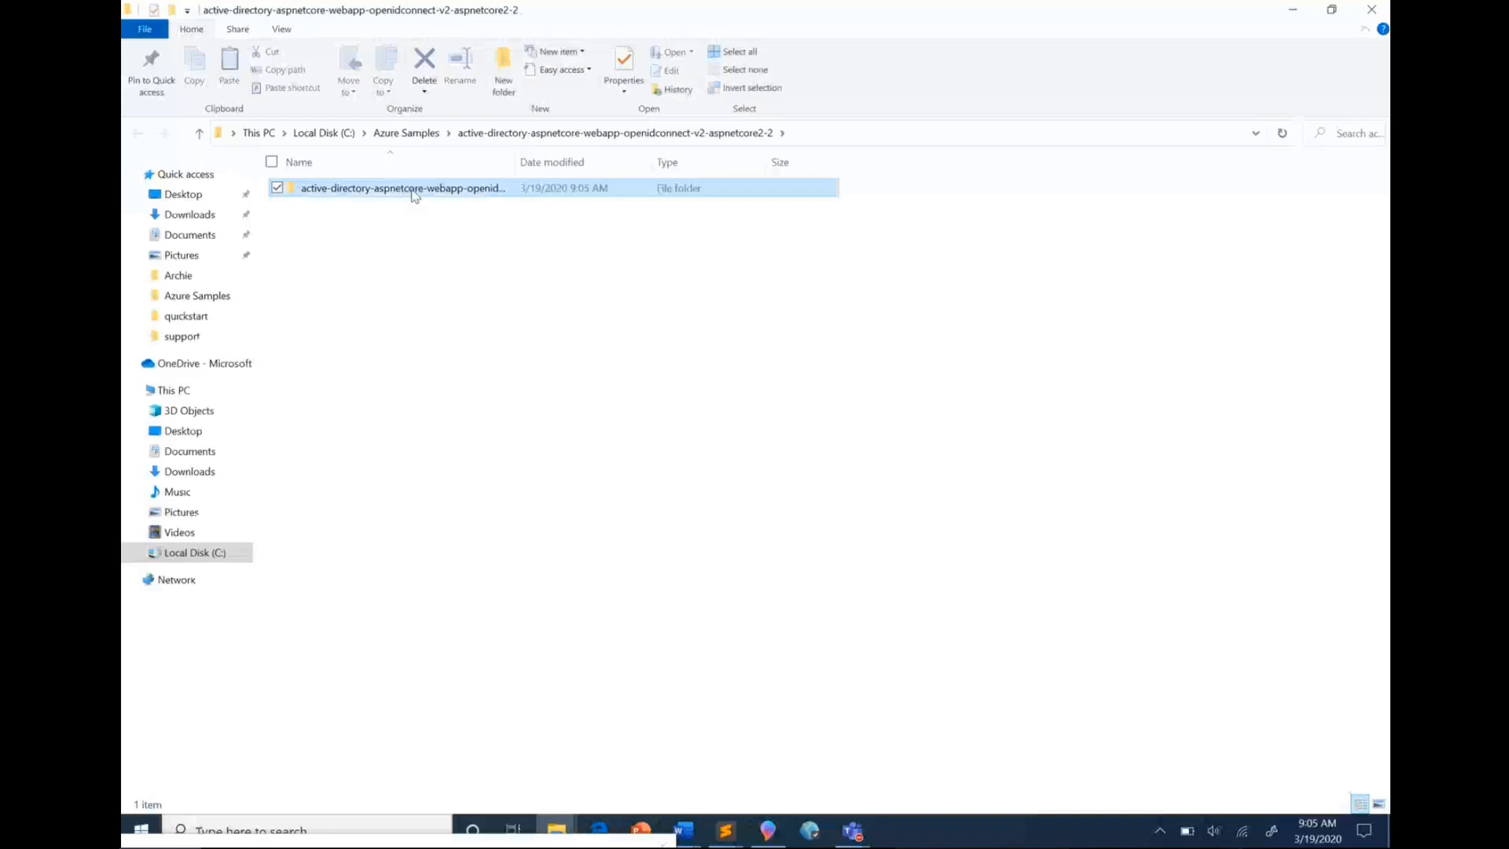
double_click(415, 194)
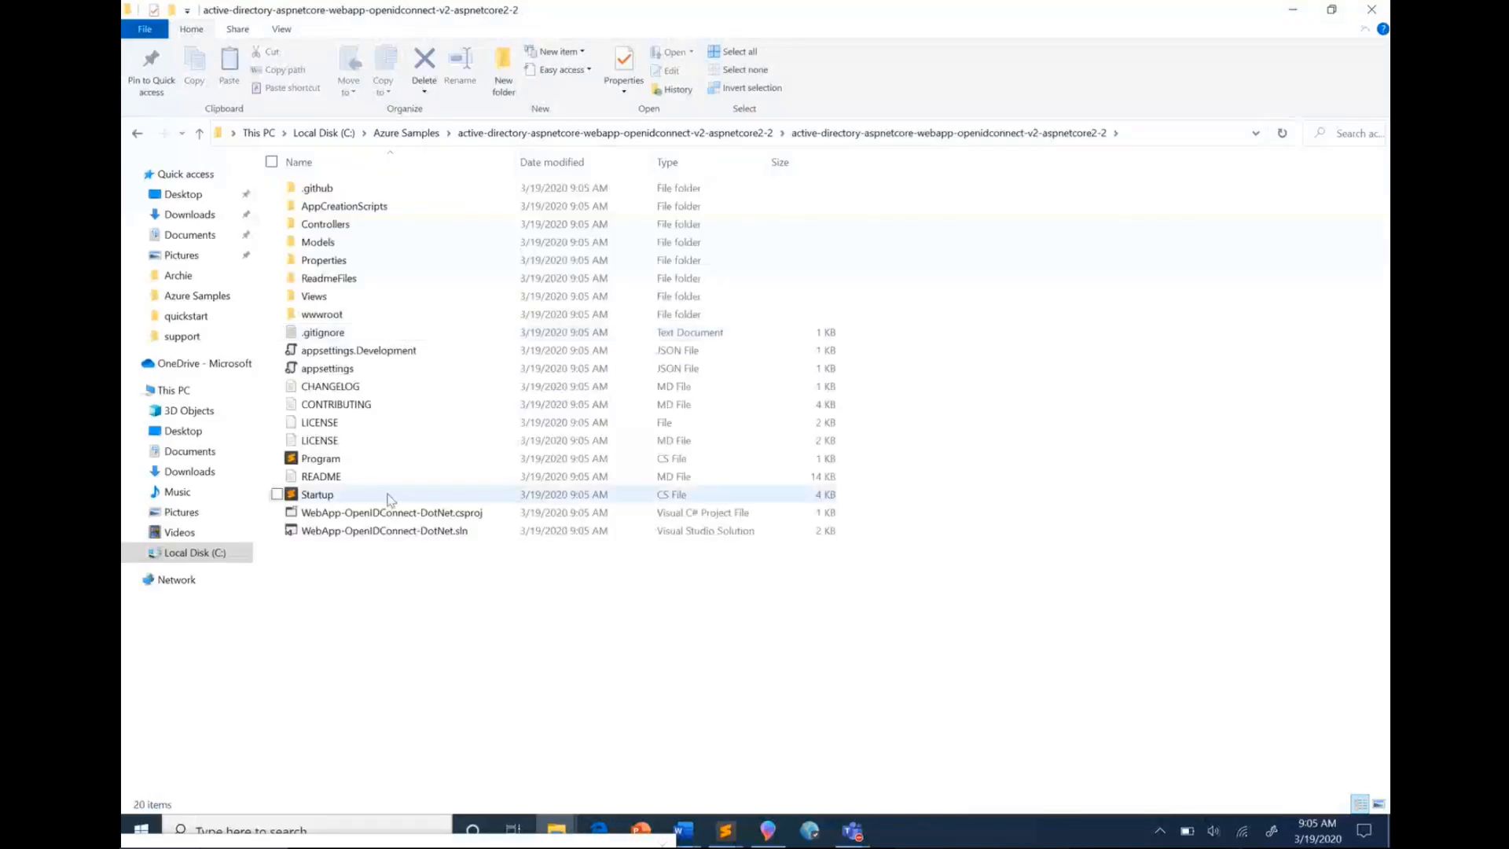
left_click(387, 531)
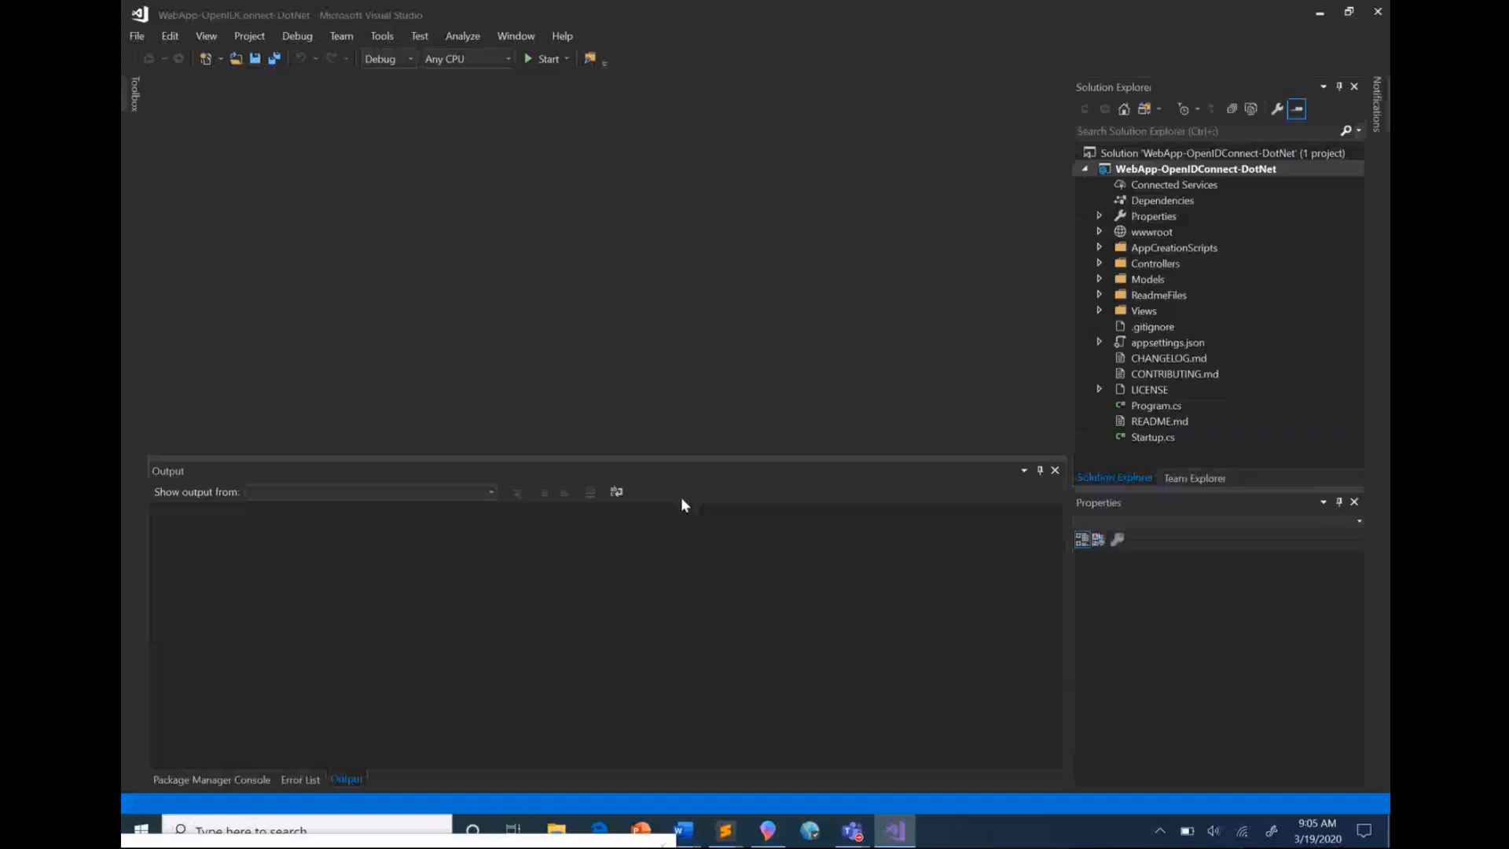
Open appsettings.json and compare its ClientId with the application ID on the app's overview page in the Azure portal
left_click(1147, 345)
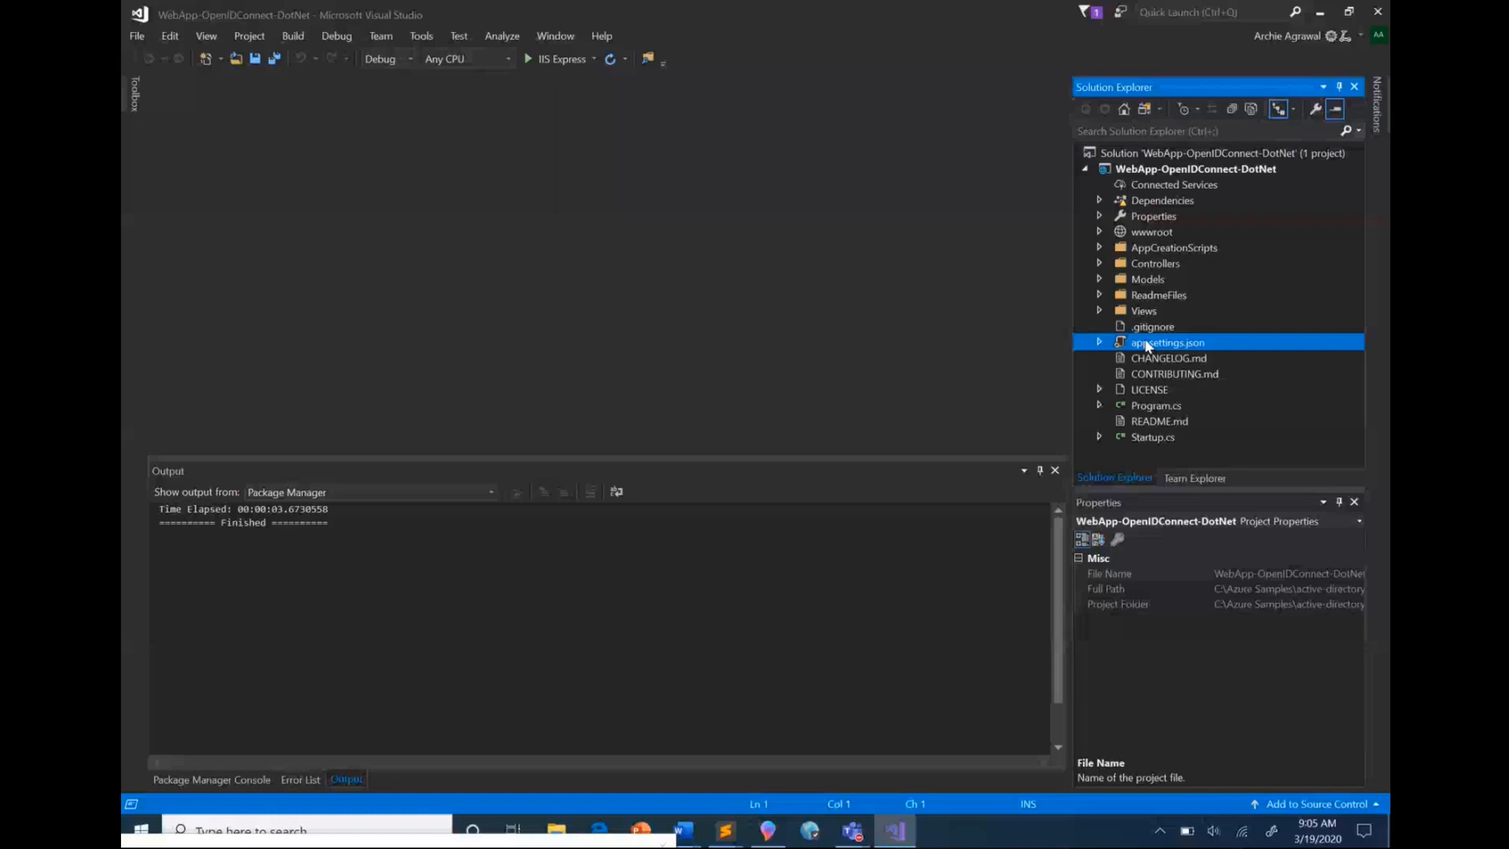
double_click(1147, 346)
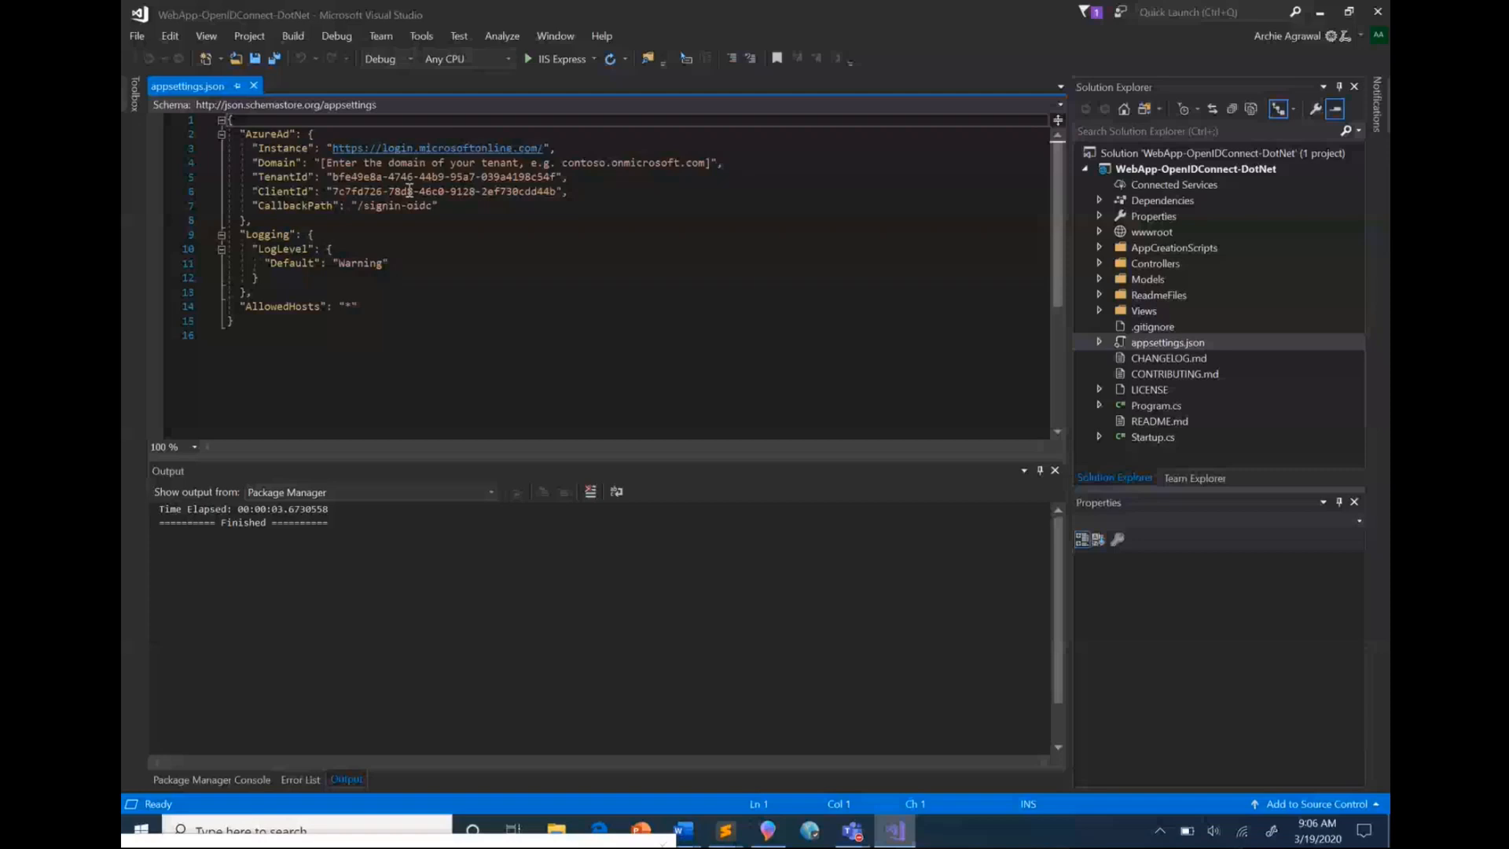
left_click(332, 190)
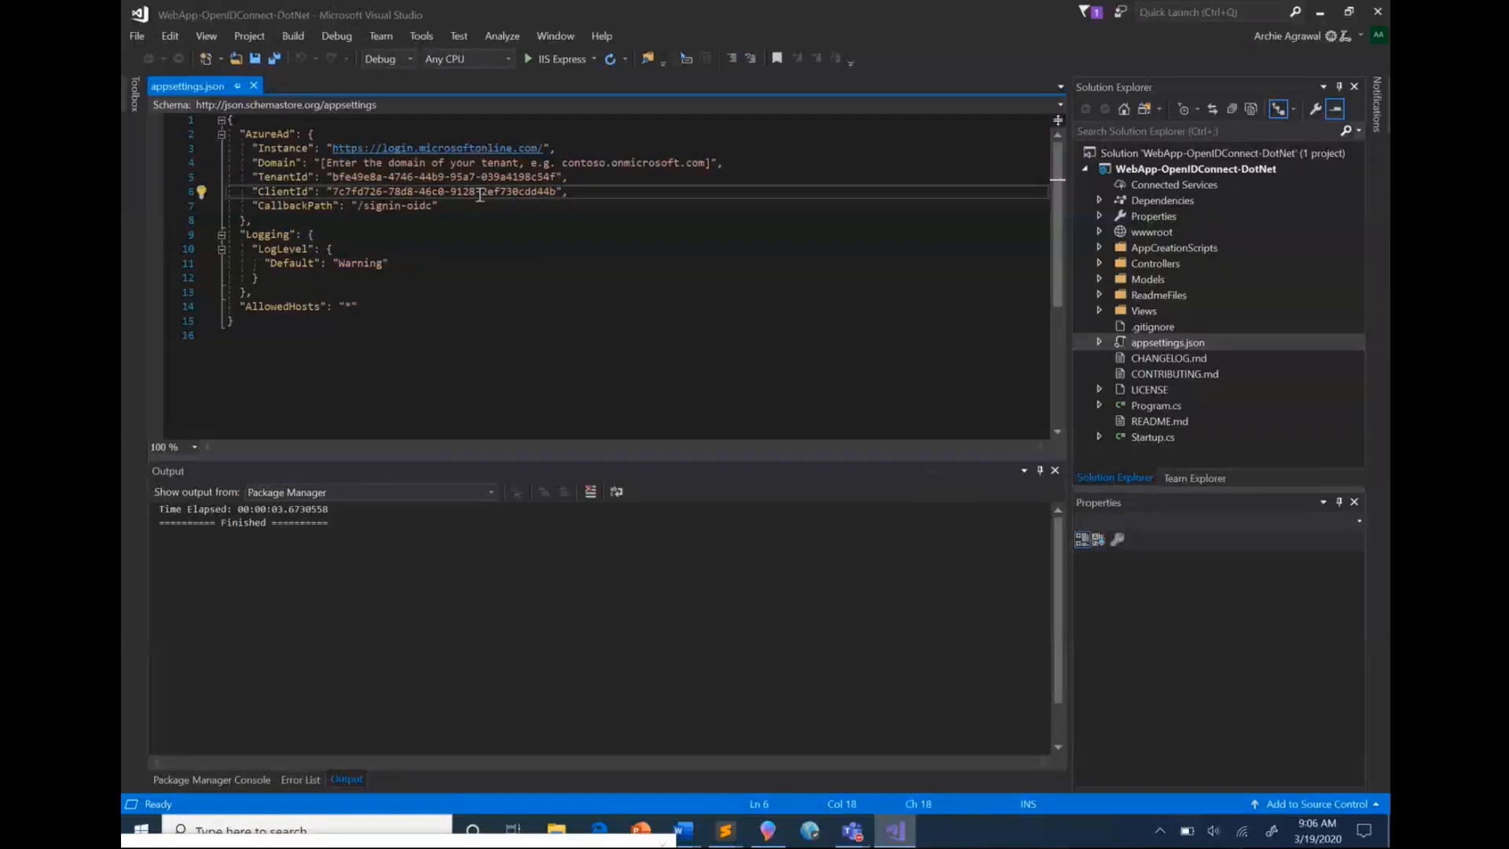
right_click(556, 193)
key("Escape")
key("Down")
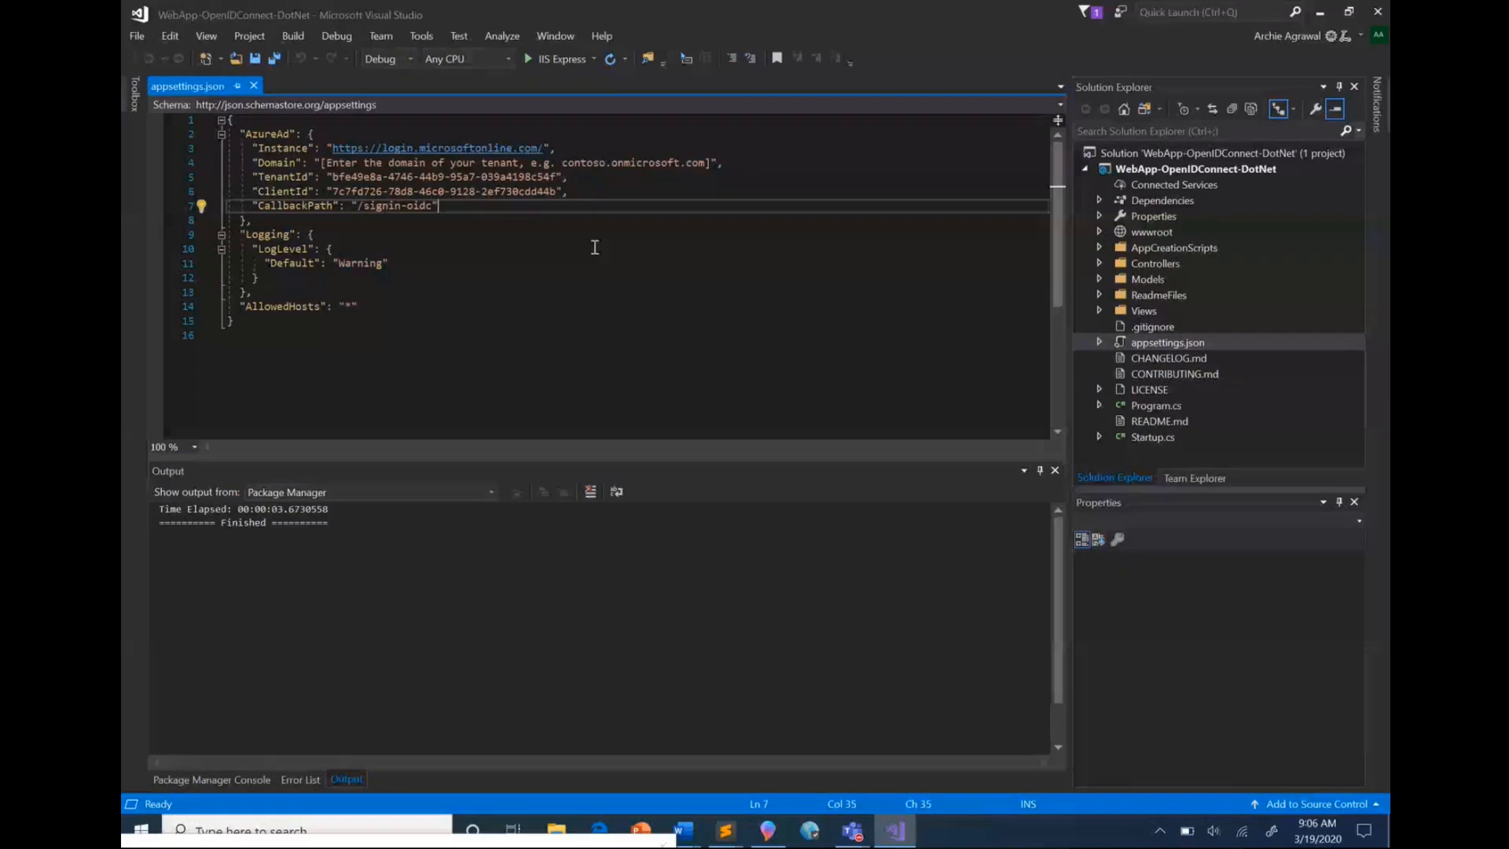
left_click(883, 825)
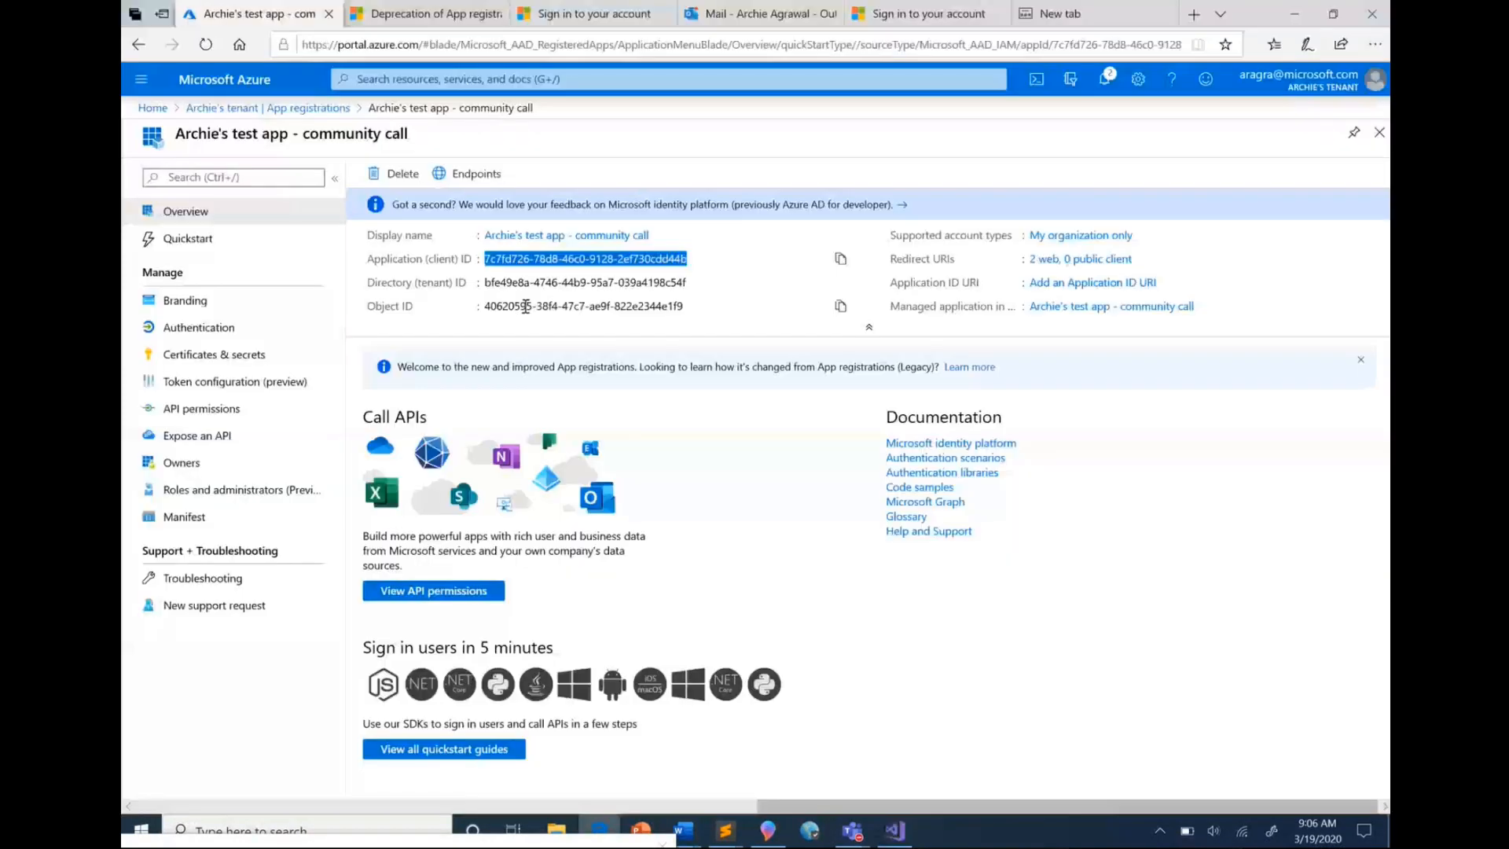
left_click(902, 837)
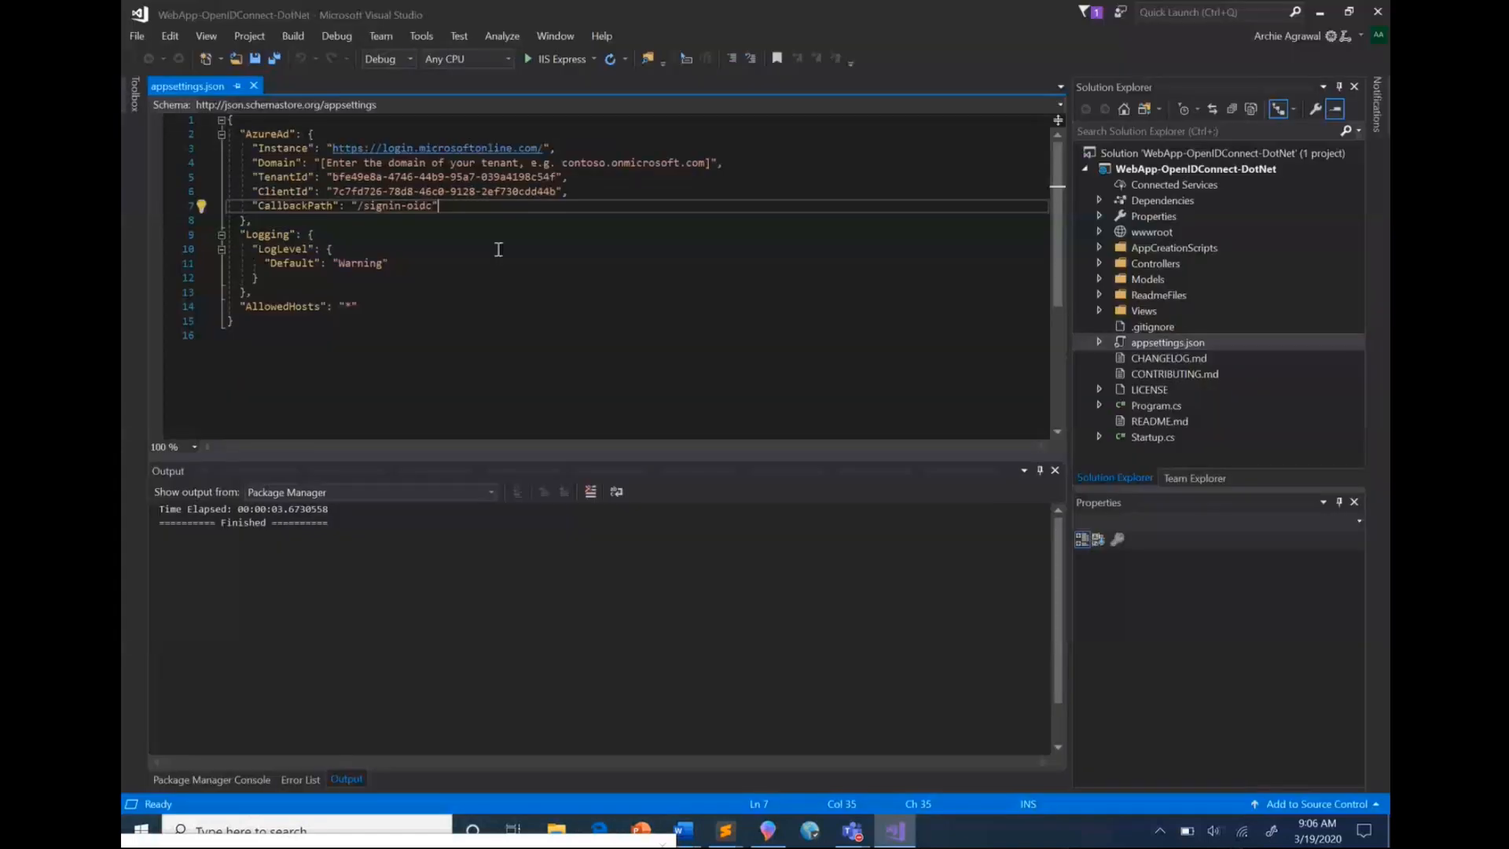
Run the WebApp-OpenIDConnect-DotNet project with IIS Express from Visual Studio
left_click(545, 67)
left_click(526, 74)
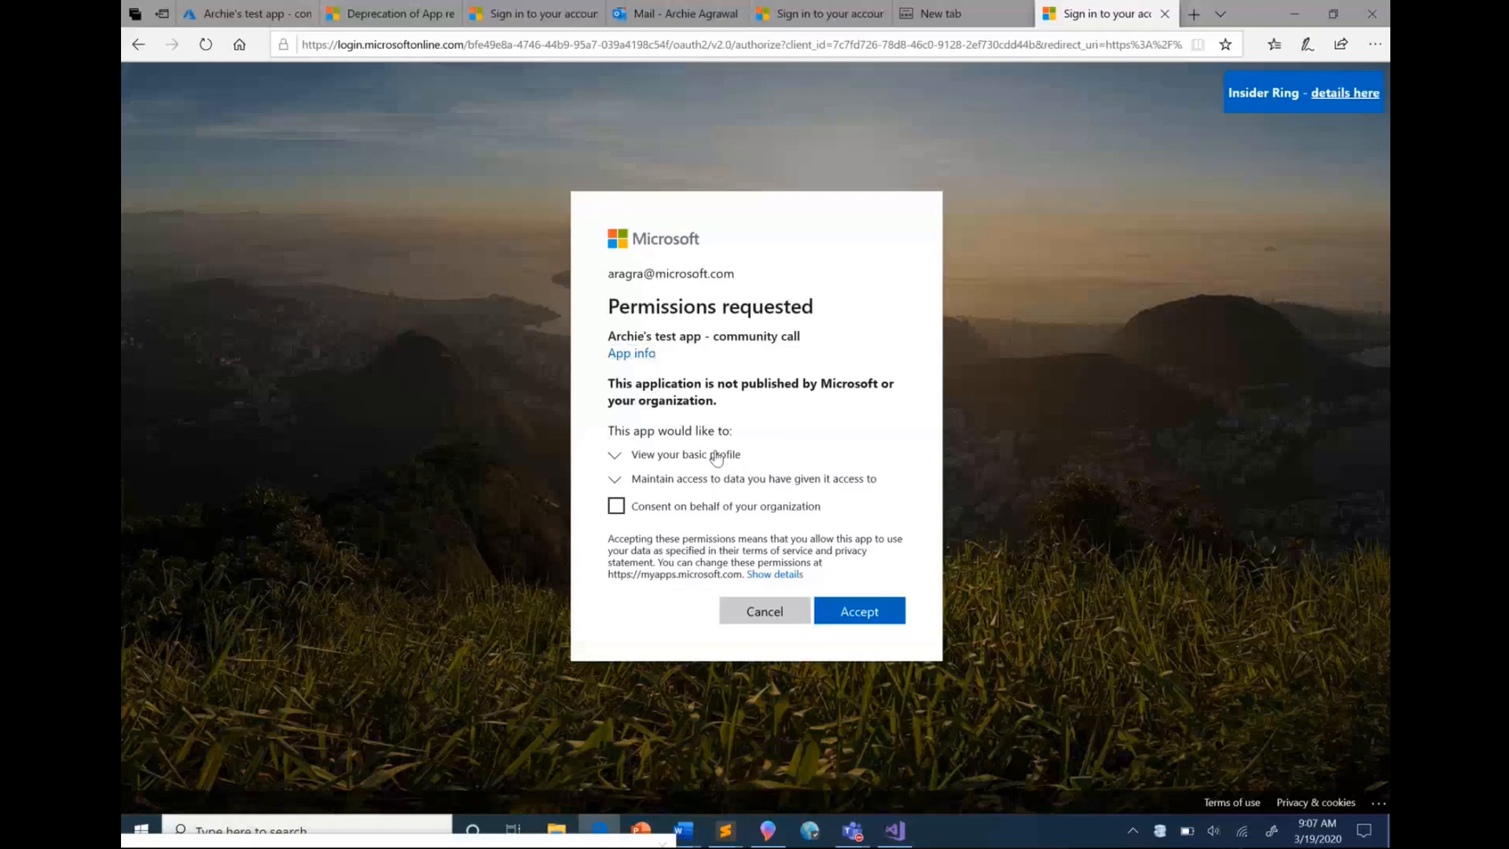
Expand the details of both requested permissions, accept them, and sign out of the sample web app
left_click(715, 456)
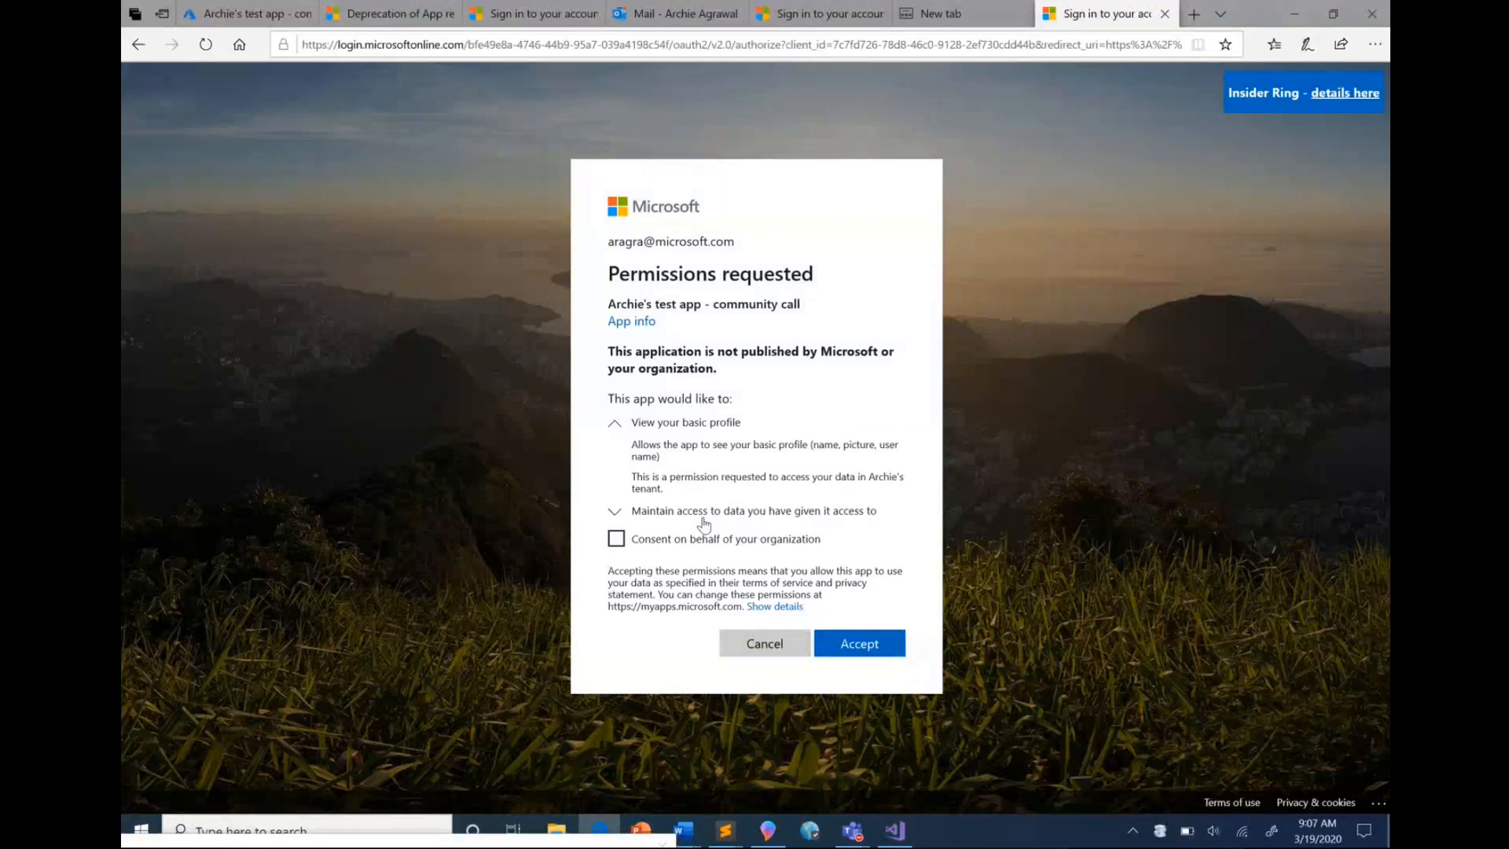
left_click(703, 521)
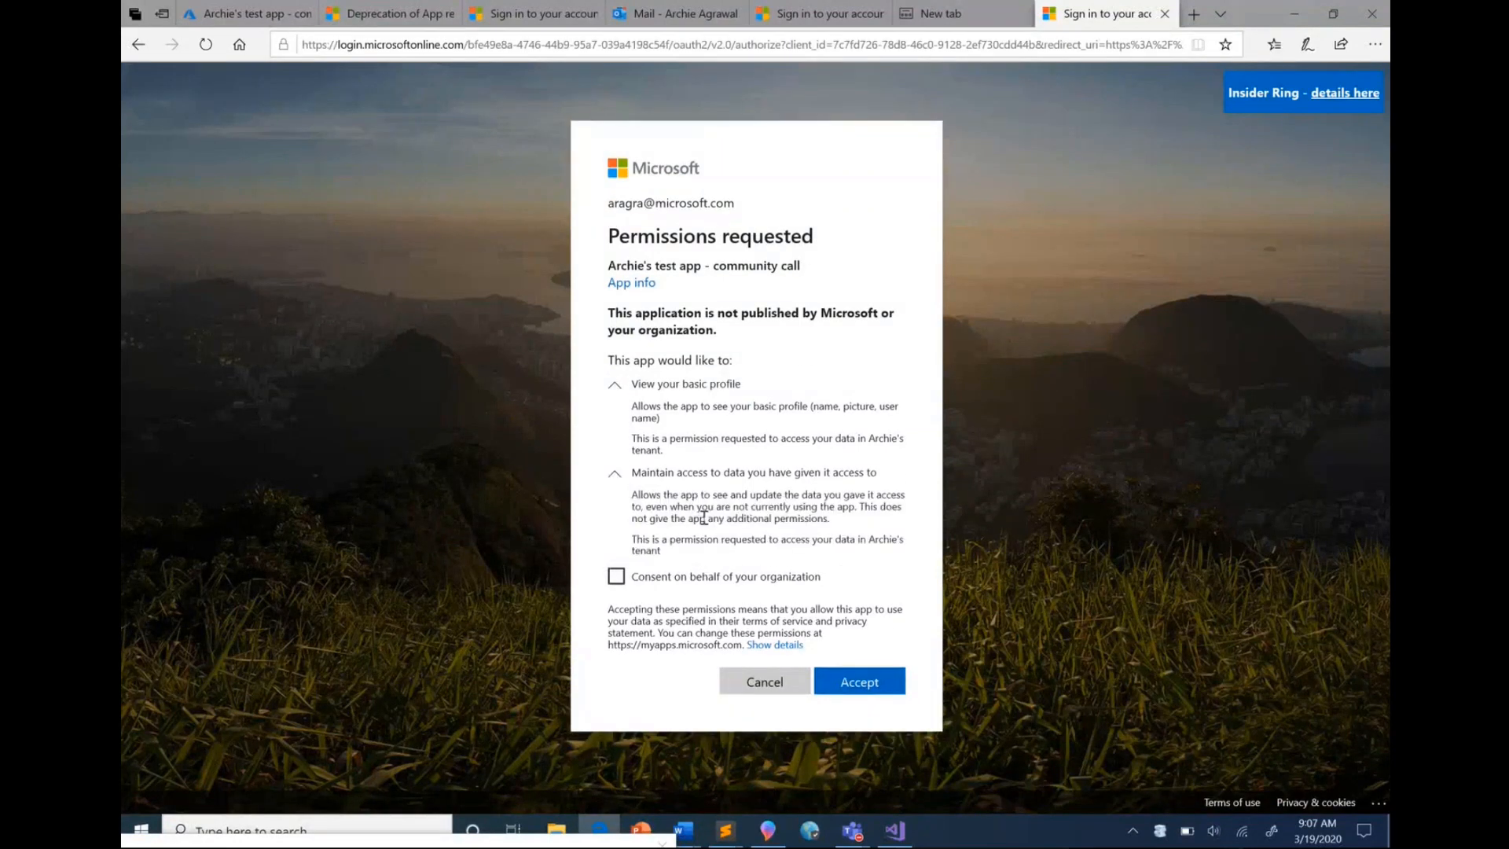
left_click(859, 683)
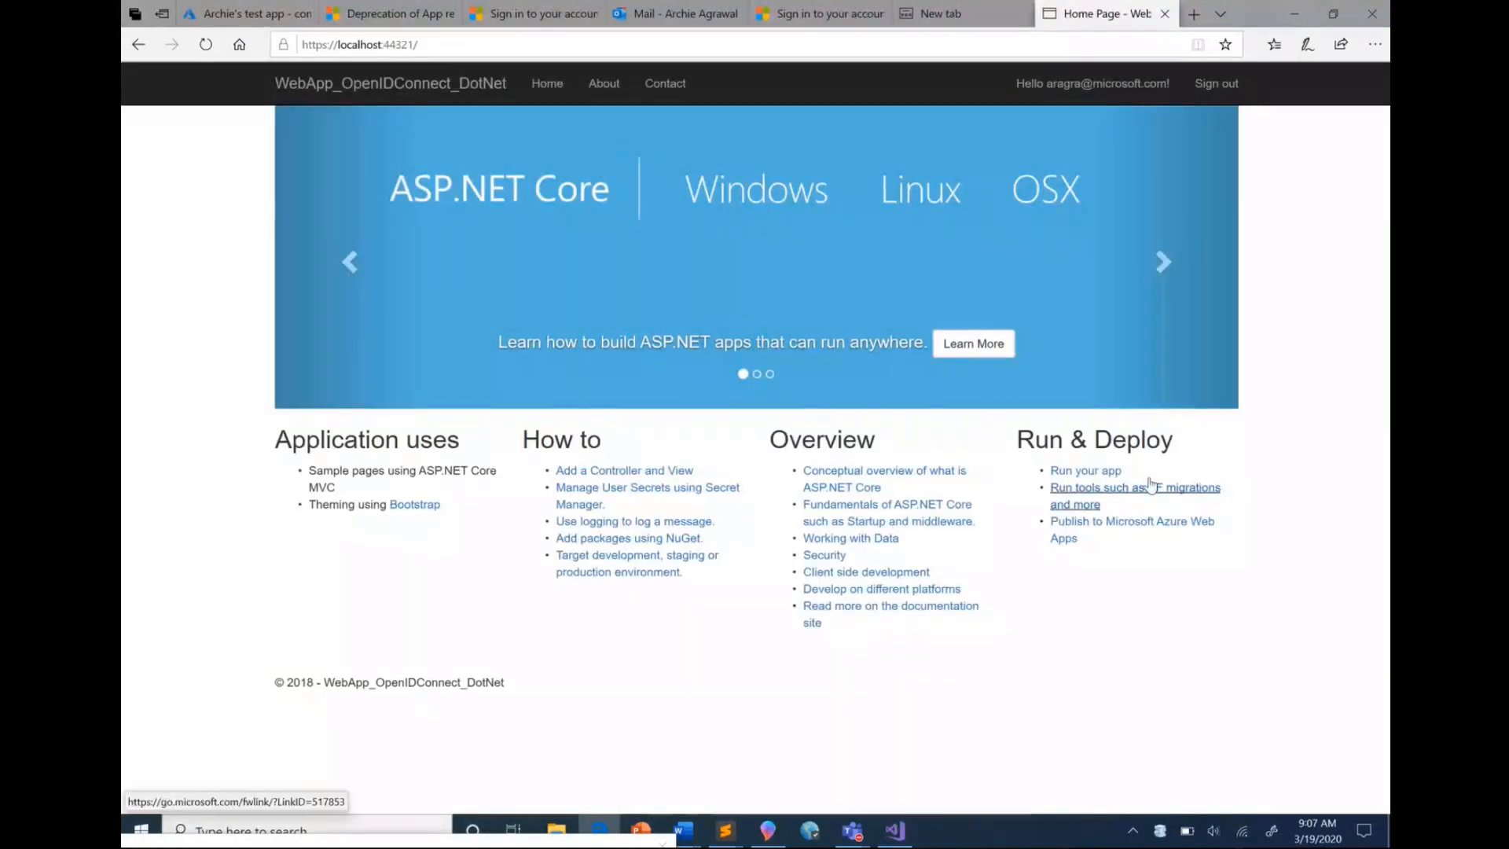
left_click(1217, 86)
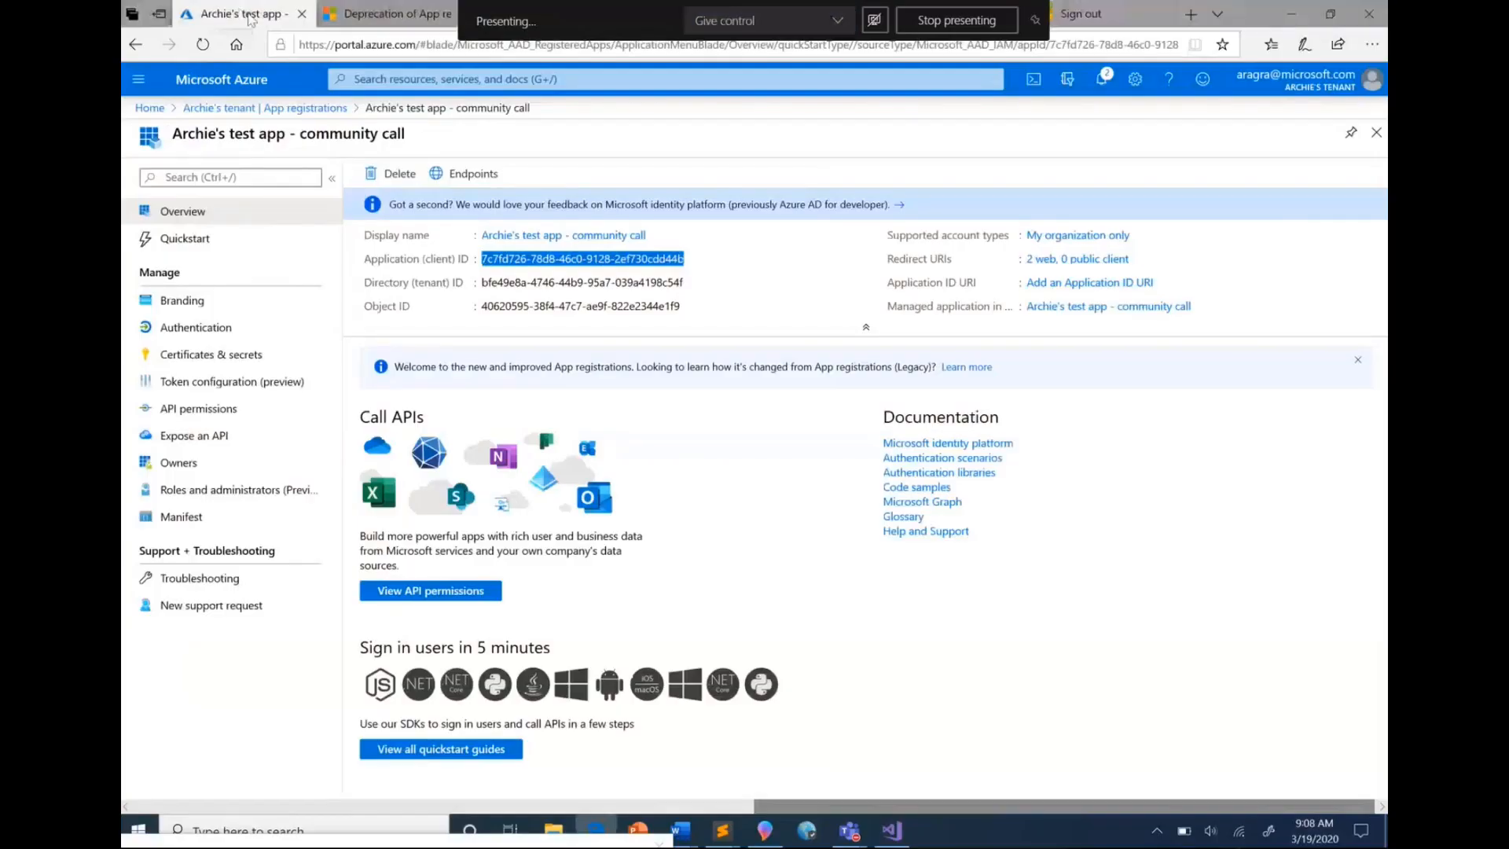
Return to the ASP.NET Core quickstart in the Azure portal and view its feedback form, closing it without submitting
left_click(229, 246)
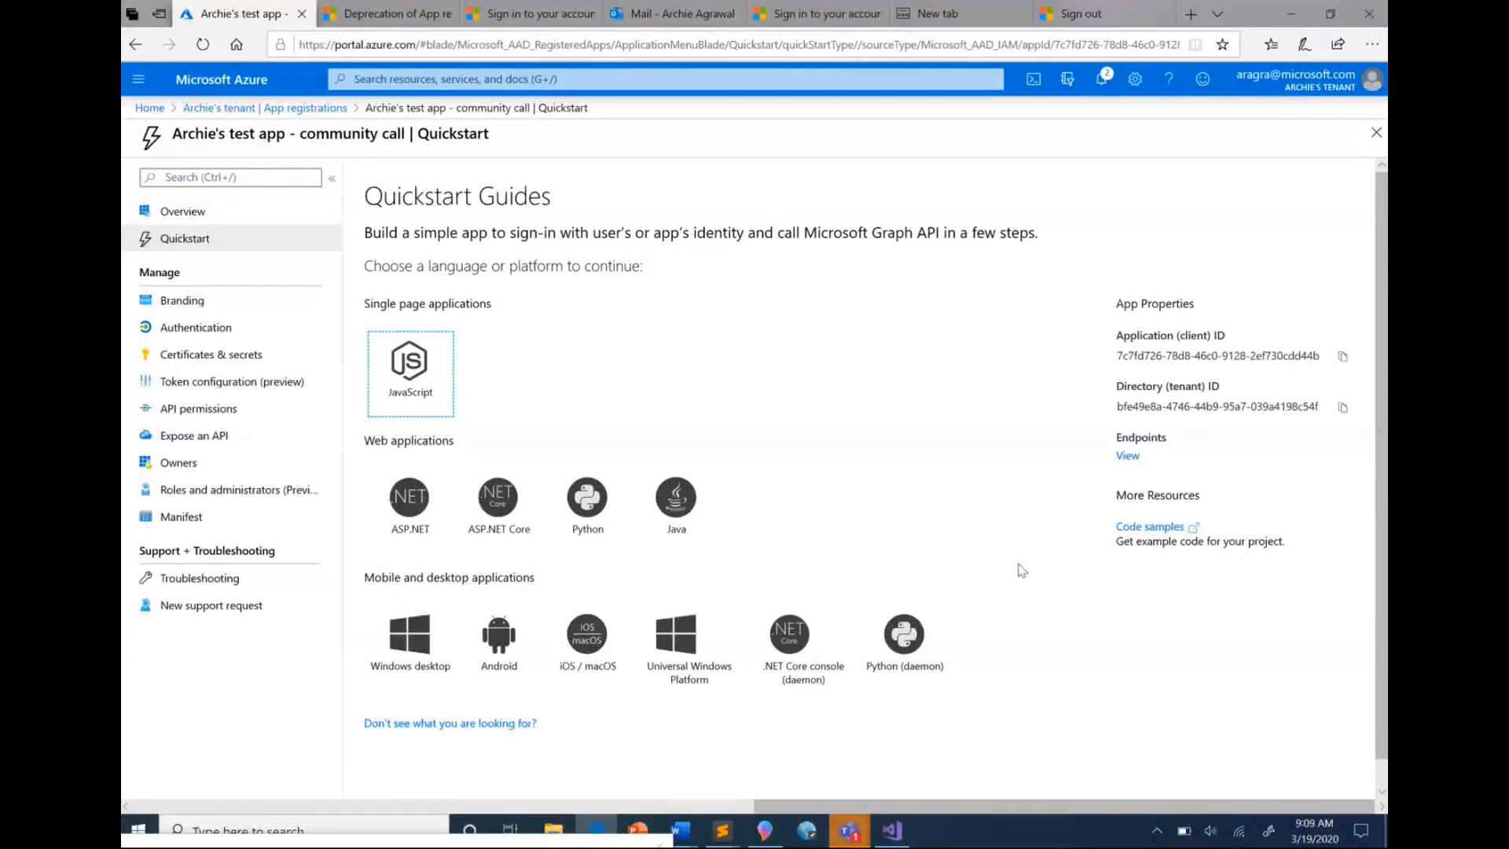
left_click(500, 492)
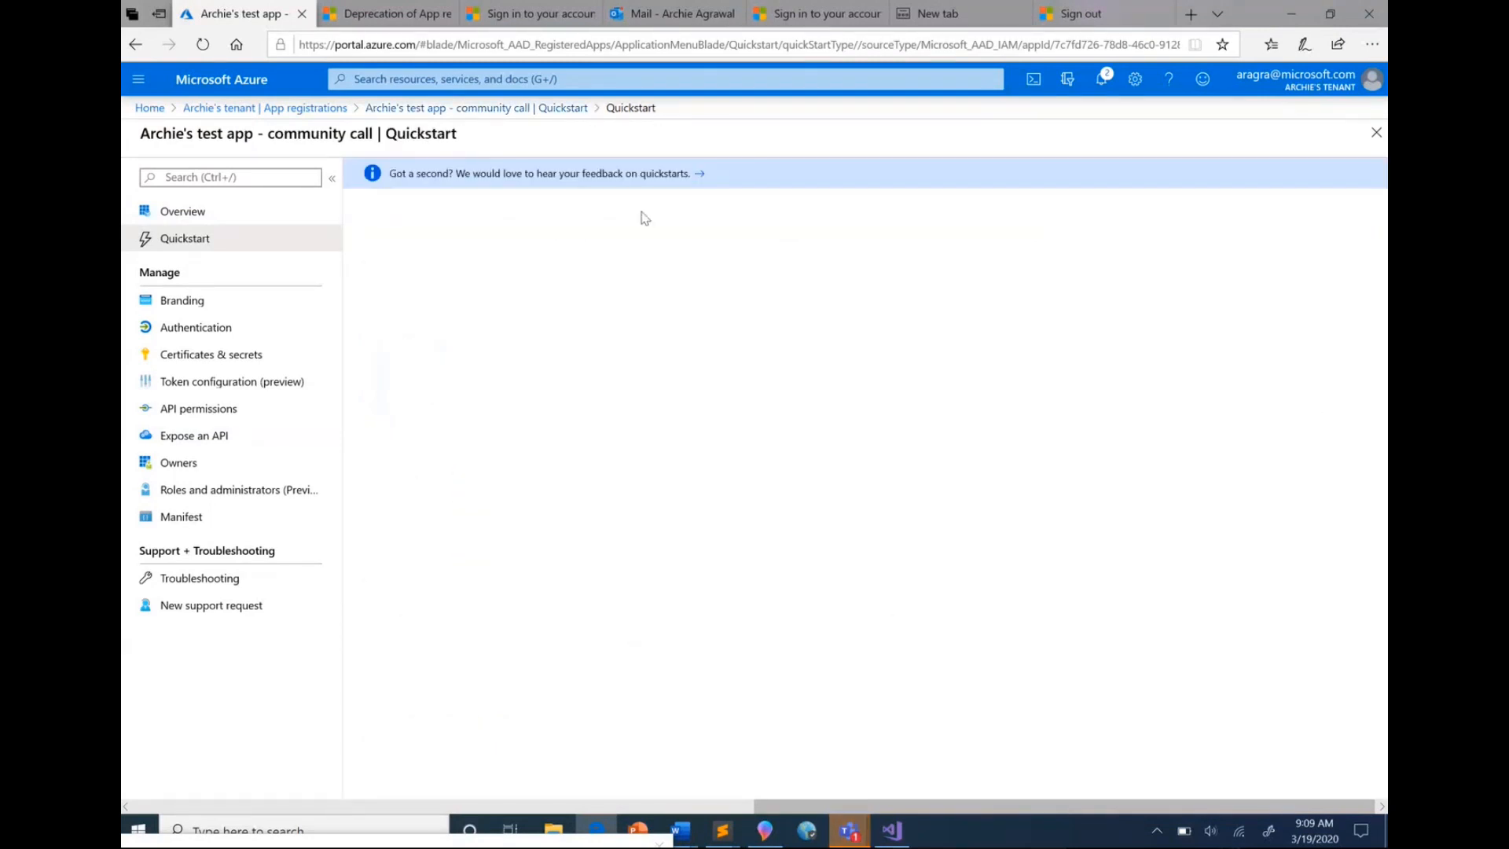
left_click(585, 182)
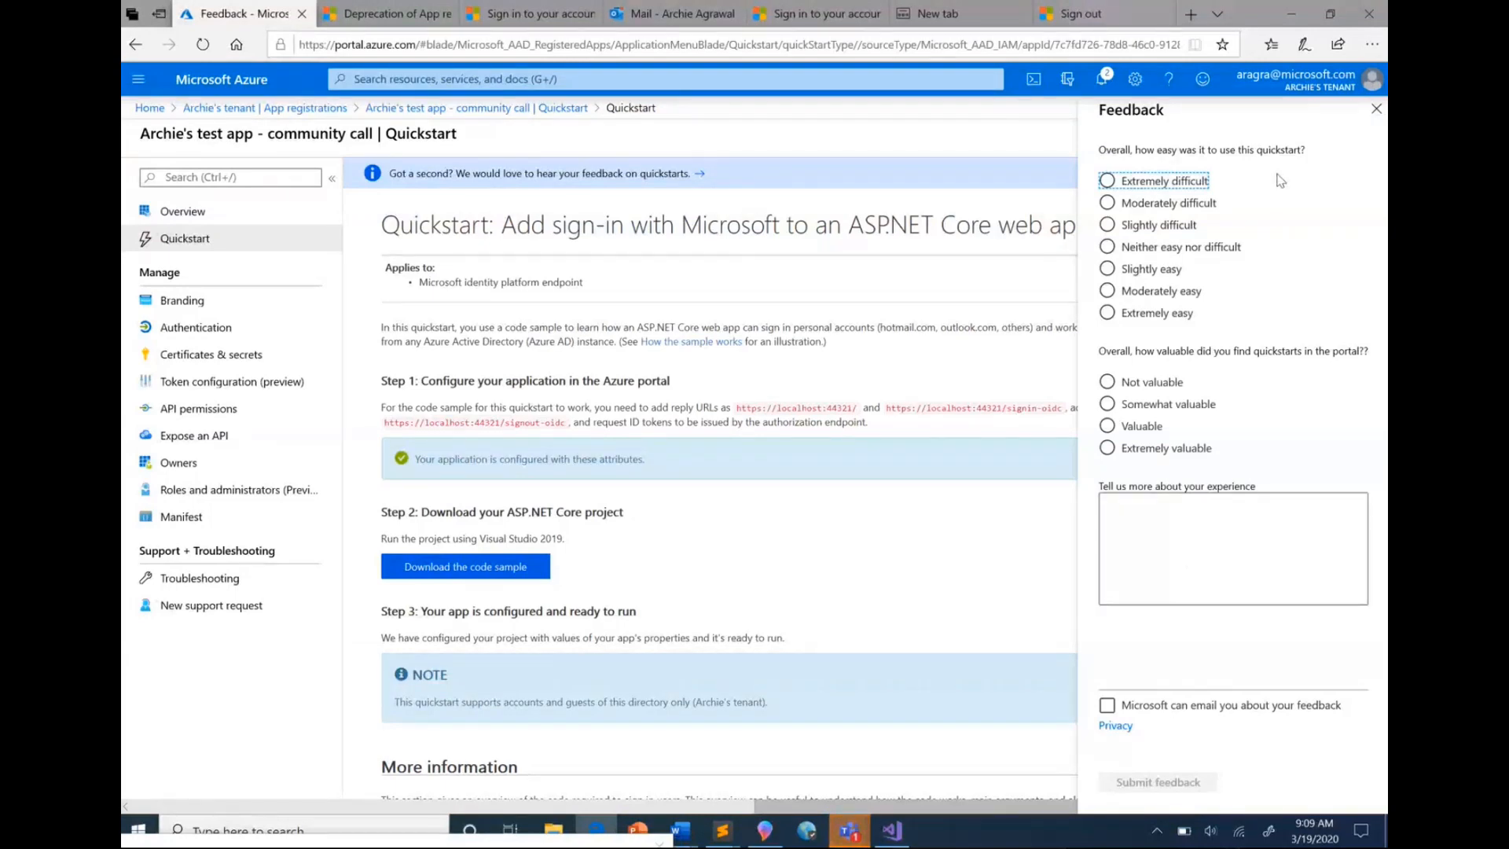
left_click(1376, 112)
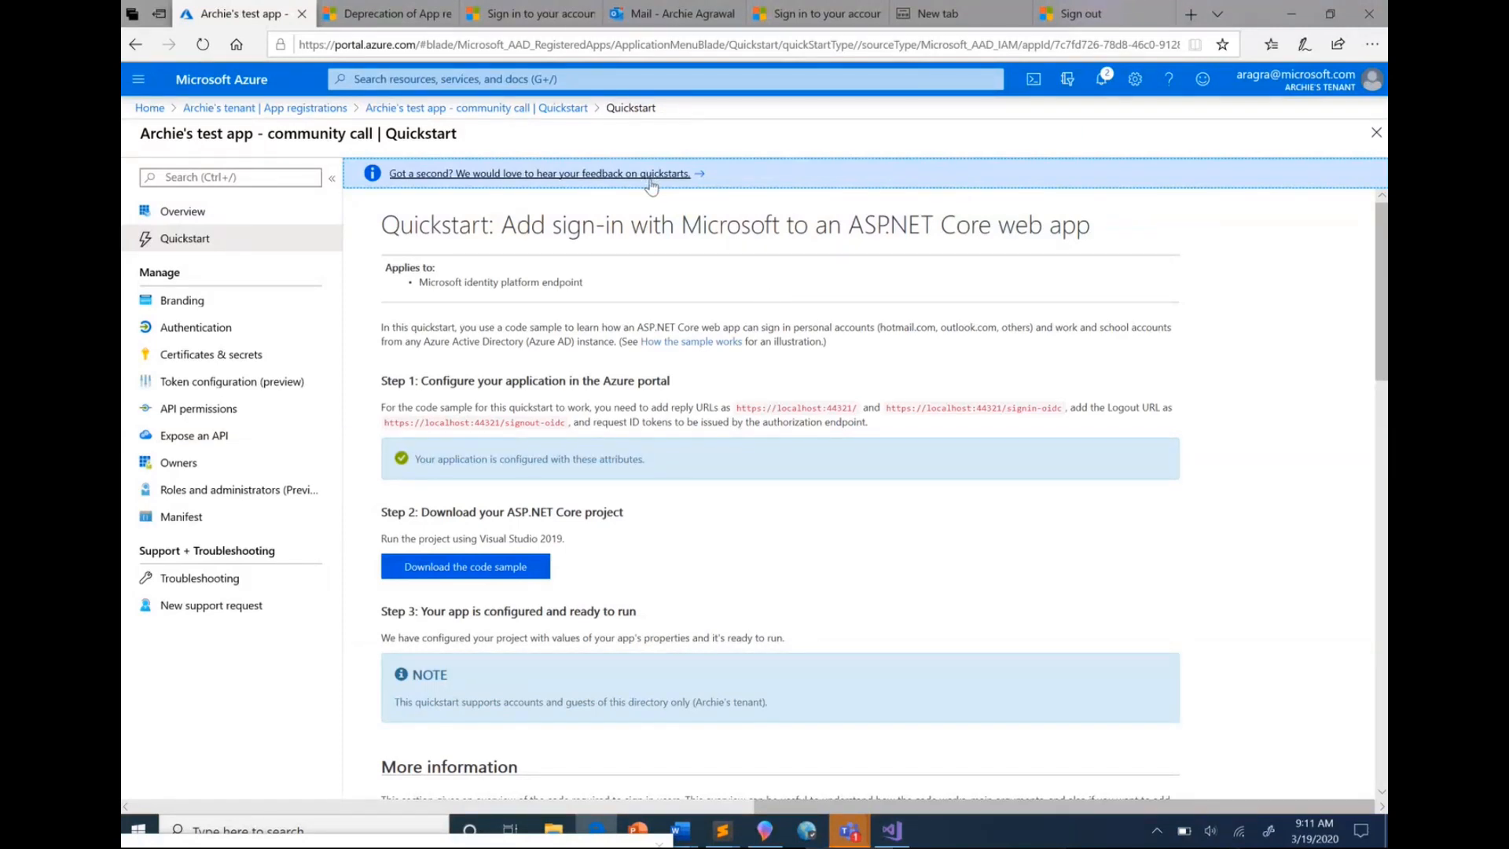
Switch to the Outlook mail page with the PPT Template.pptx presentation
left_click(651, 17)
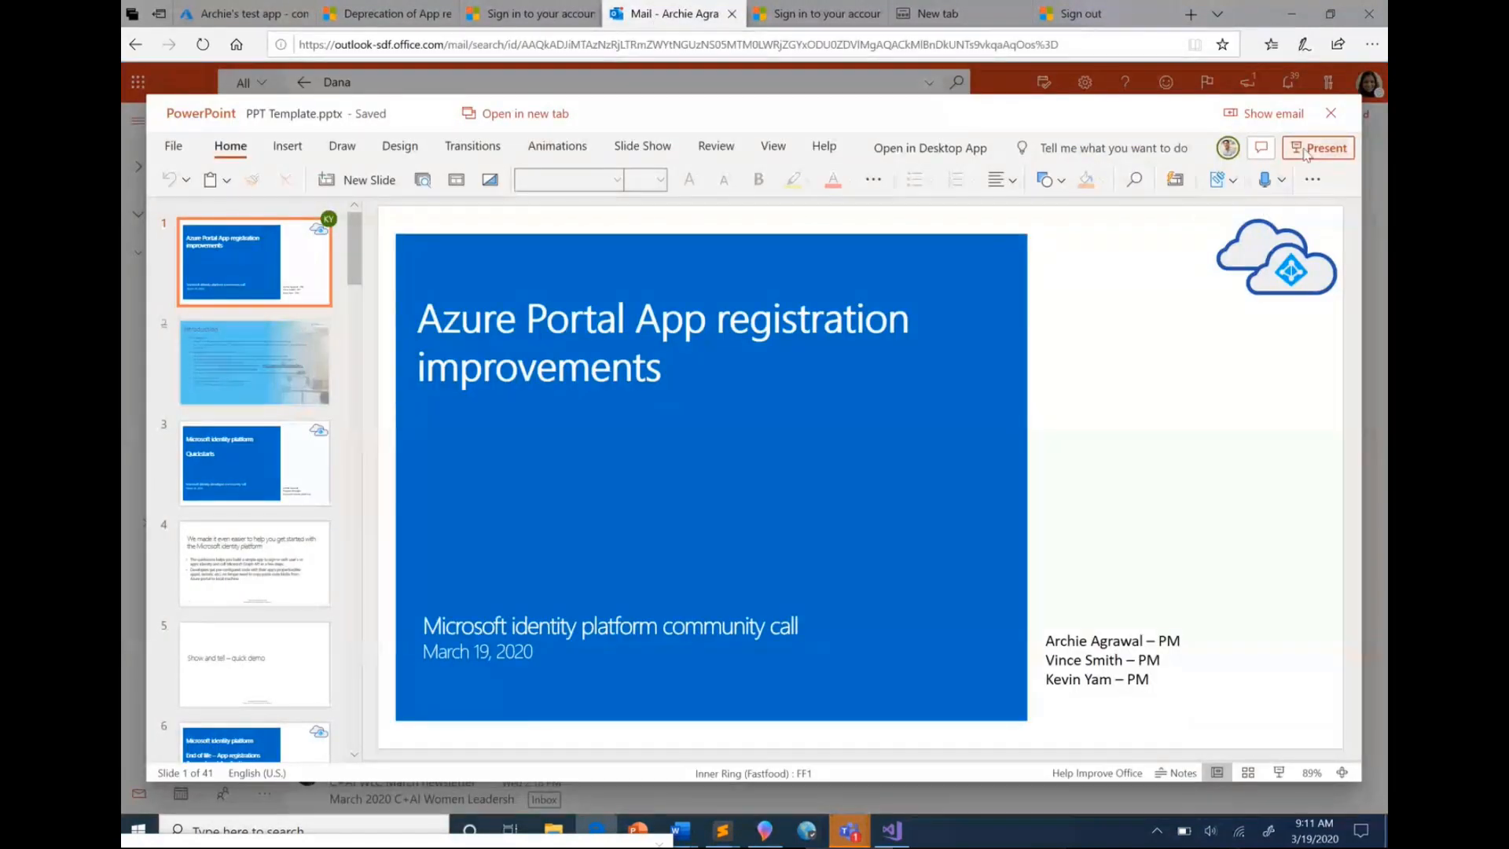
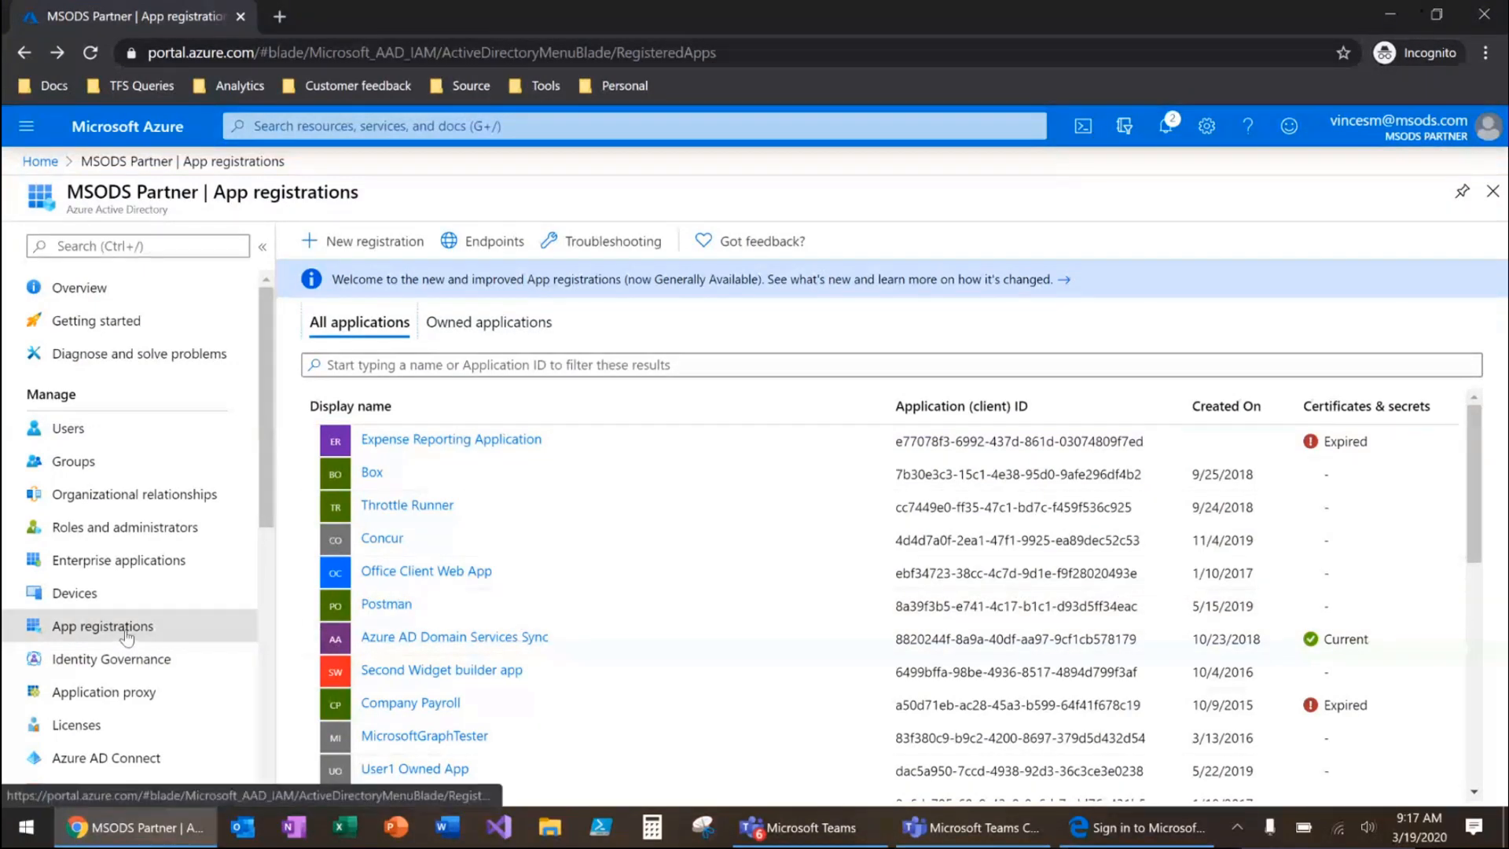
Start a new custom role from the Roles and administrators page of the Postman app registration
left_click(374, 605)
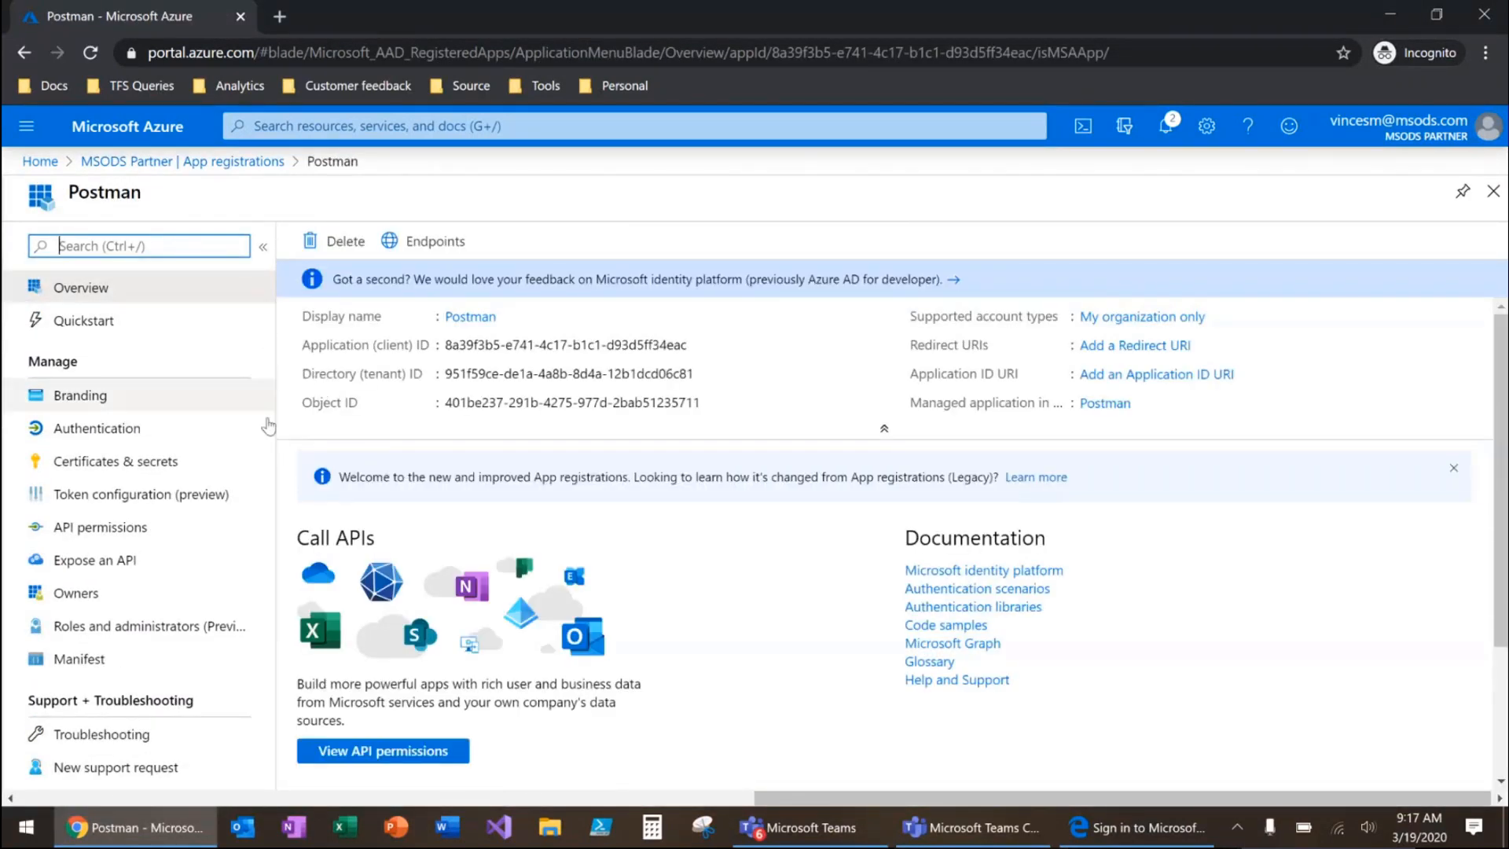
left_click(139, 628)
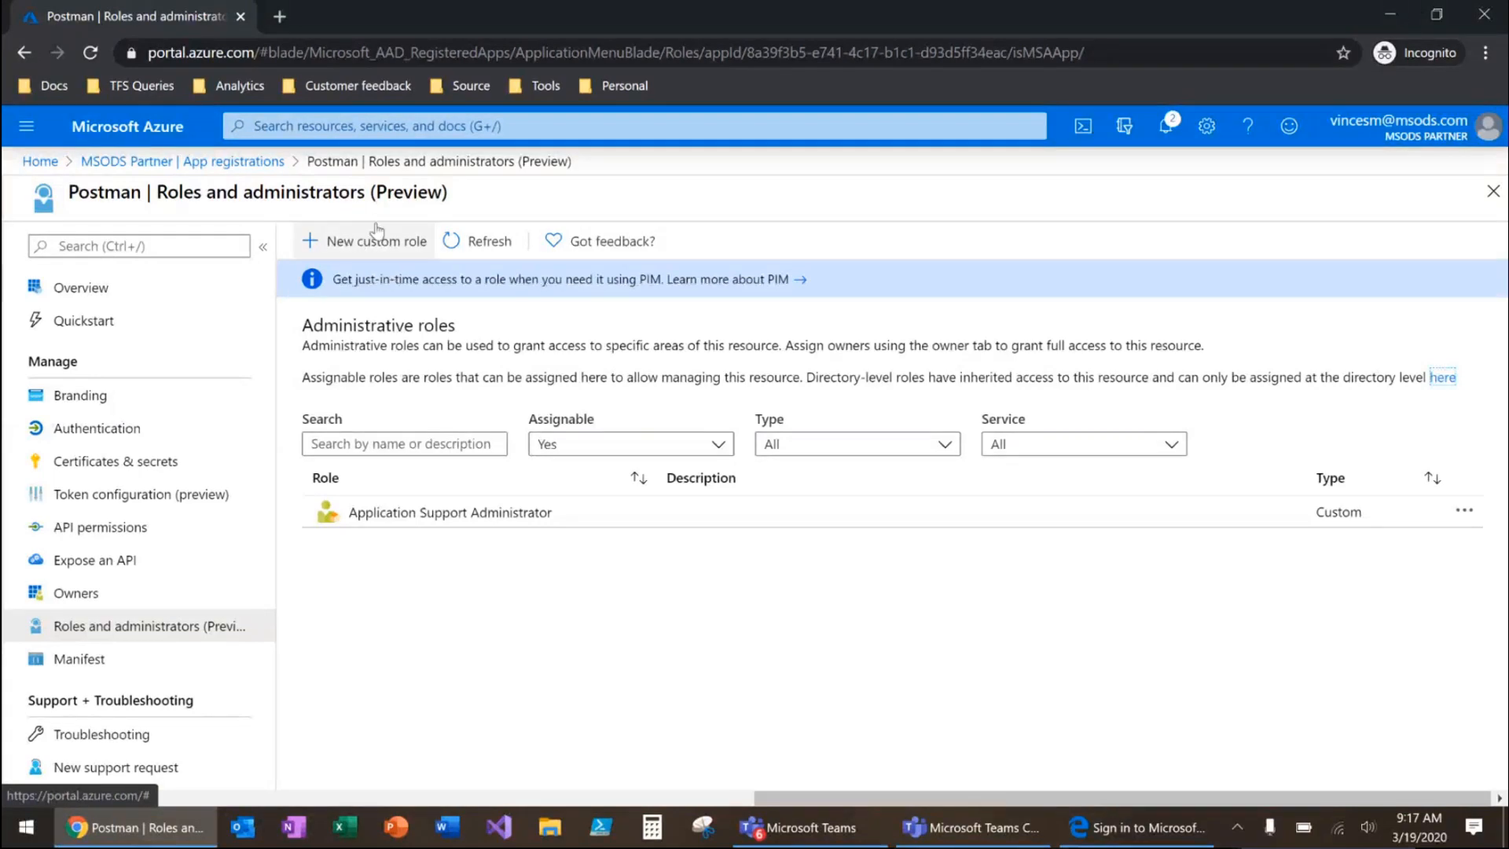
left_click(355, 239)
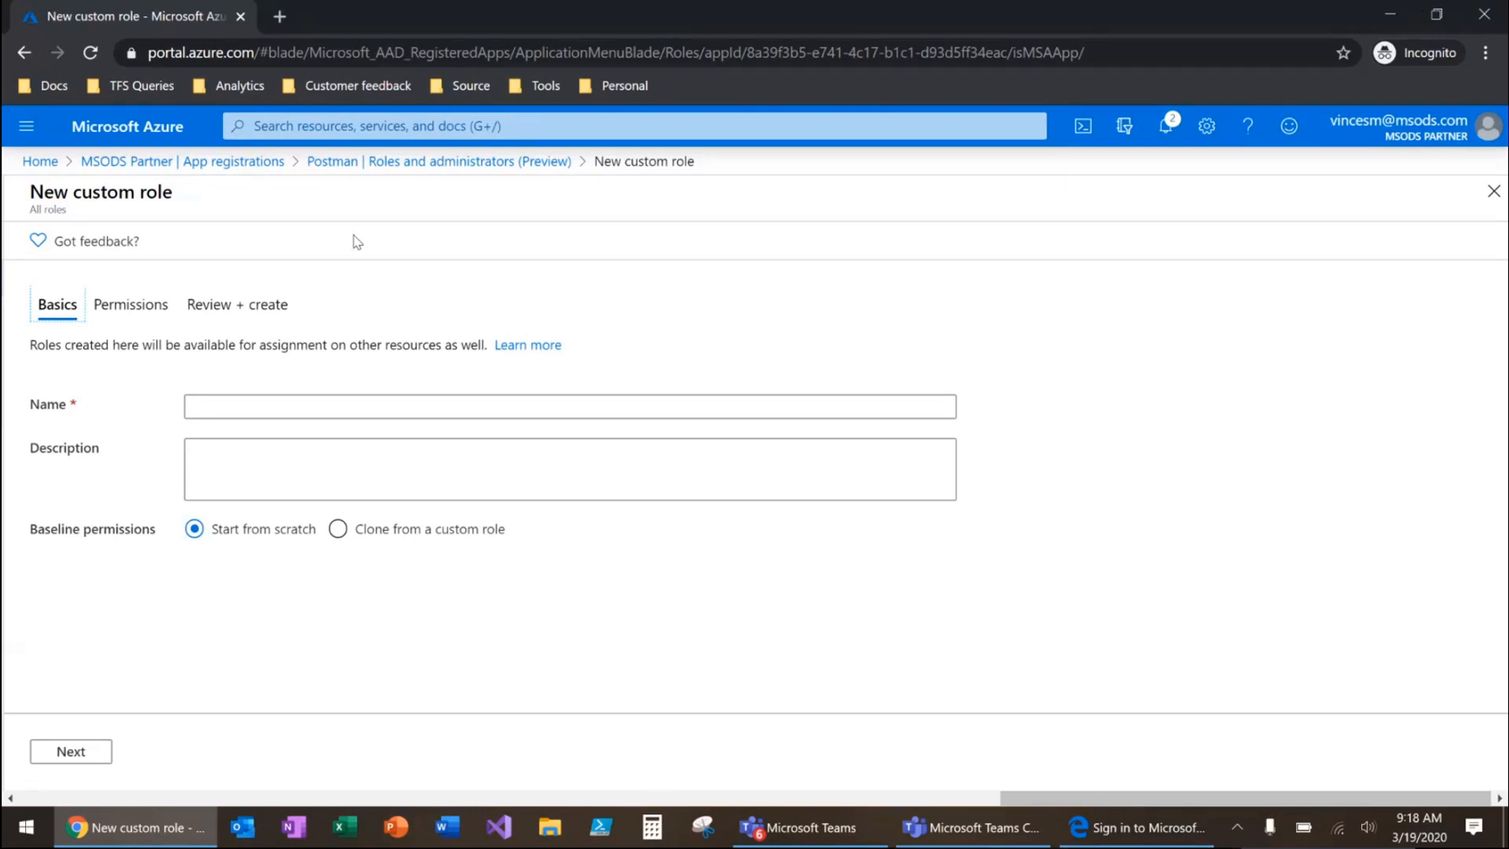
Name the custom role Credential Manager, describe it as "Can manage credentials of app registrations", and continue to its permissions
left_click(250, 407)
type("Credenti")
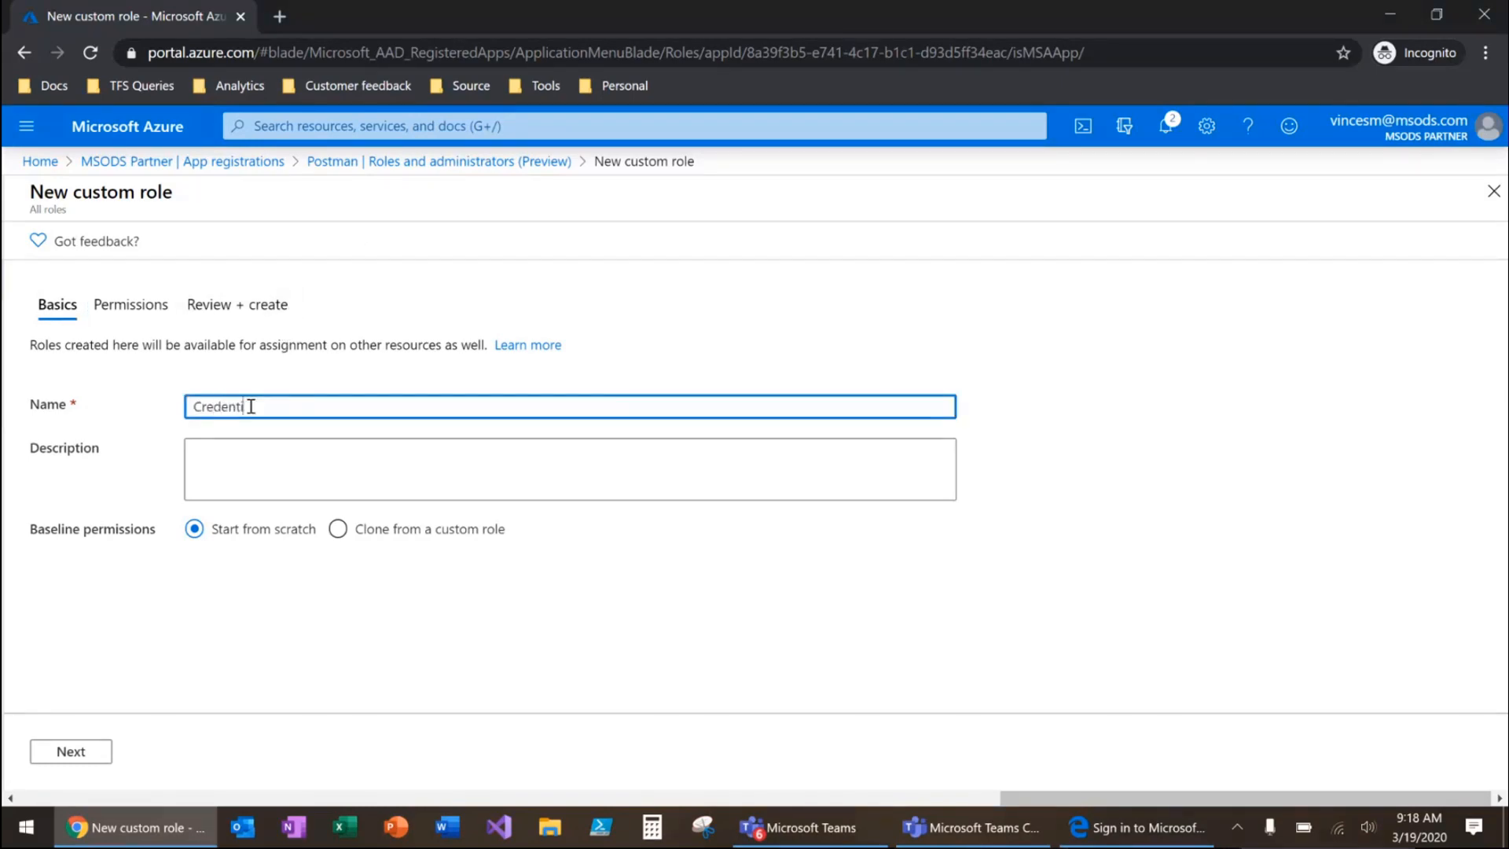
type("al Manager")
left_click(254, 449)
type("Can manage ")
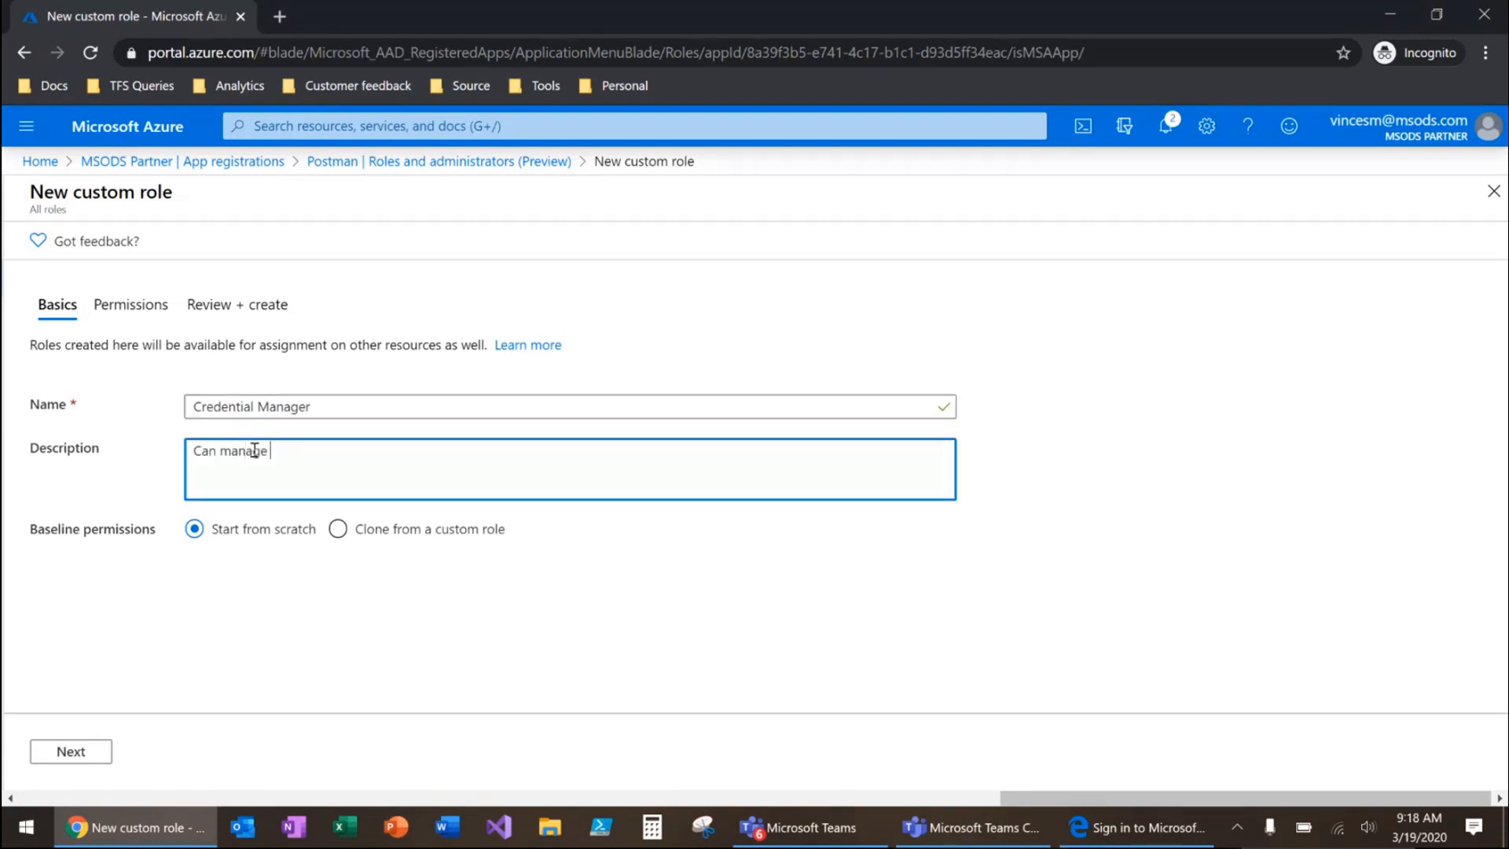
type("credentials of app registrations")
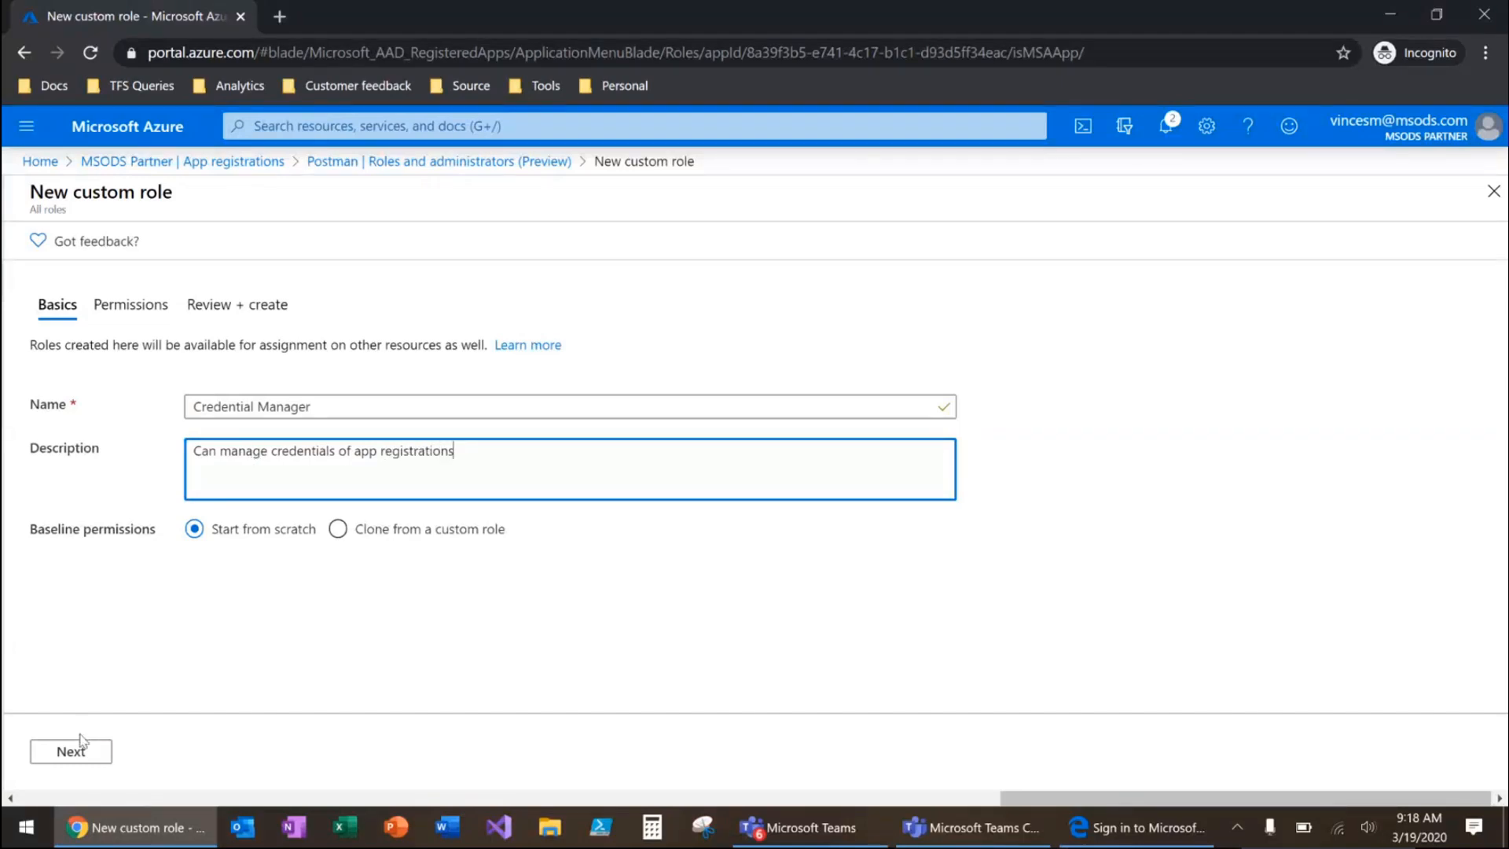
left_click(80, 746)
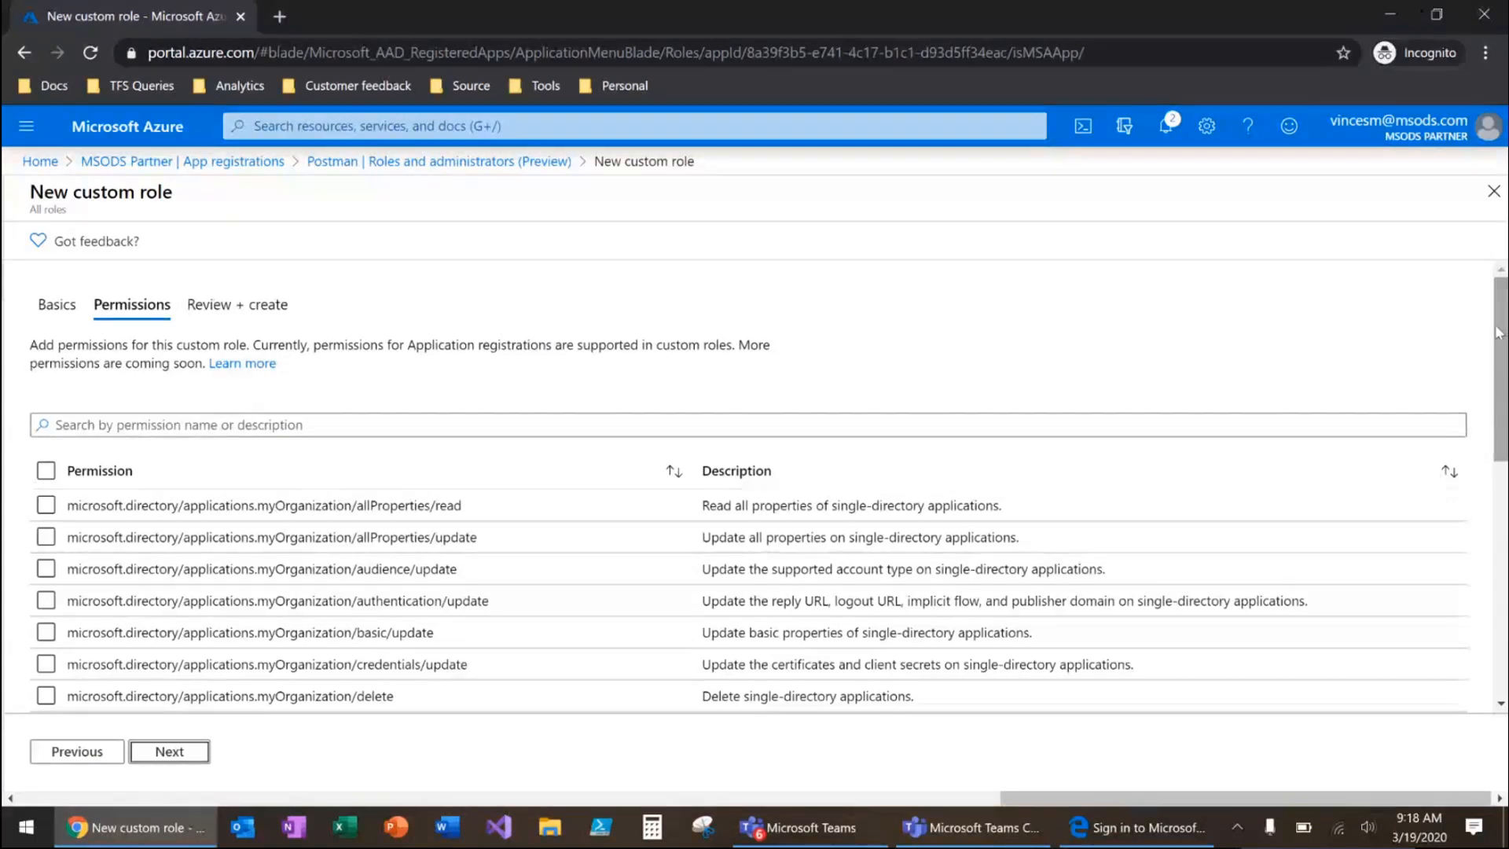
Filter the permissions by "cred", grant only microsoft.directory/applications/credentials/update, and create the role
mouse_move(1498, 333)
left_mouse_down()
mouse_move(1501, 597)
mouse_move(1501, 334)
left_mouse_up()
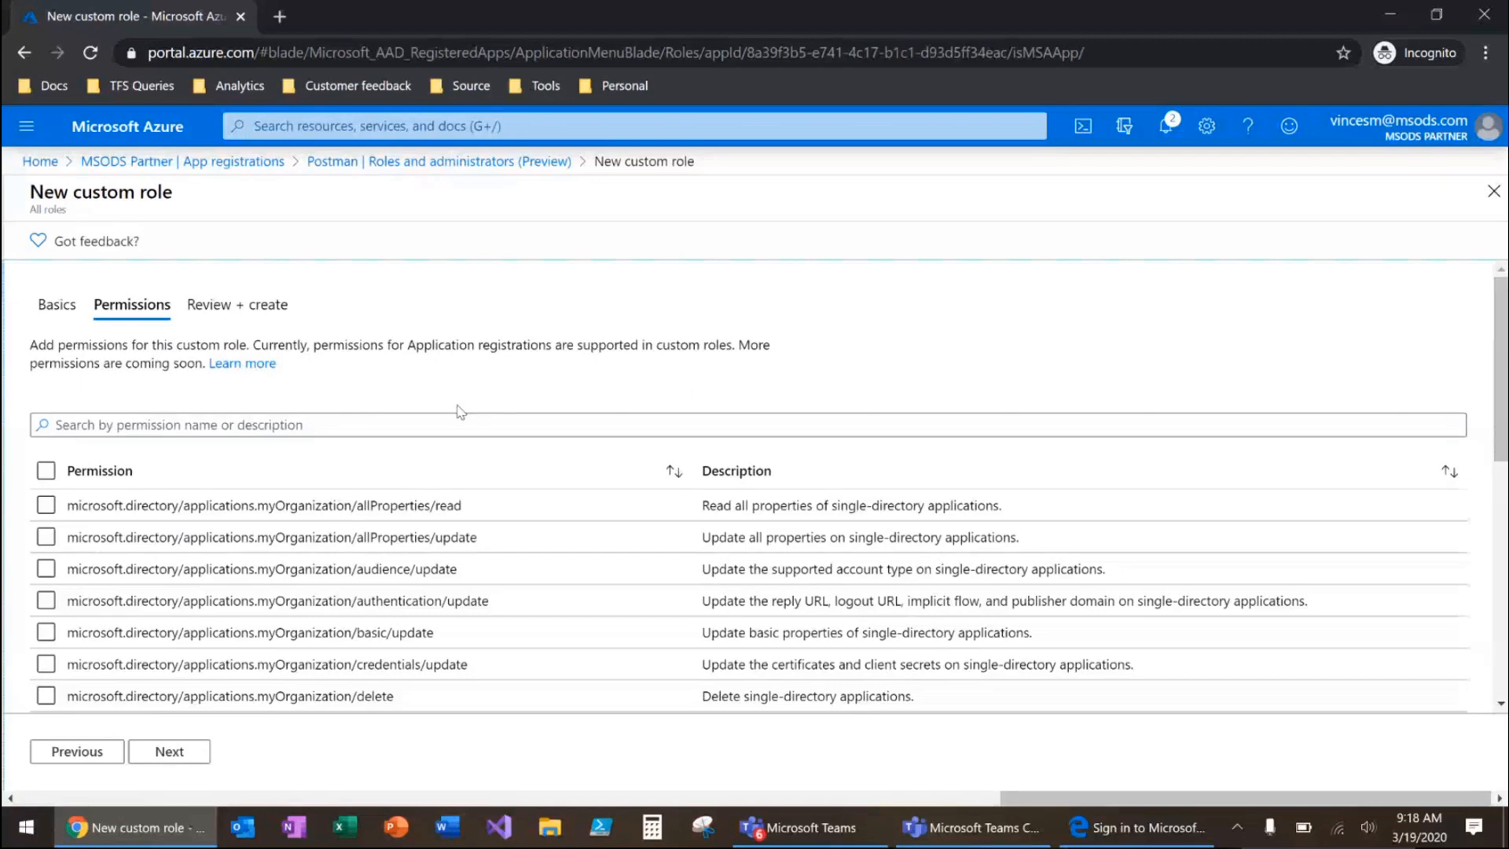
left_click(225, 433)
type("cred")
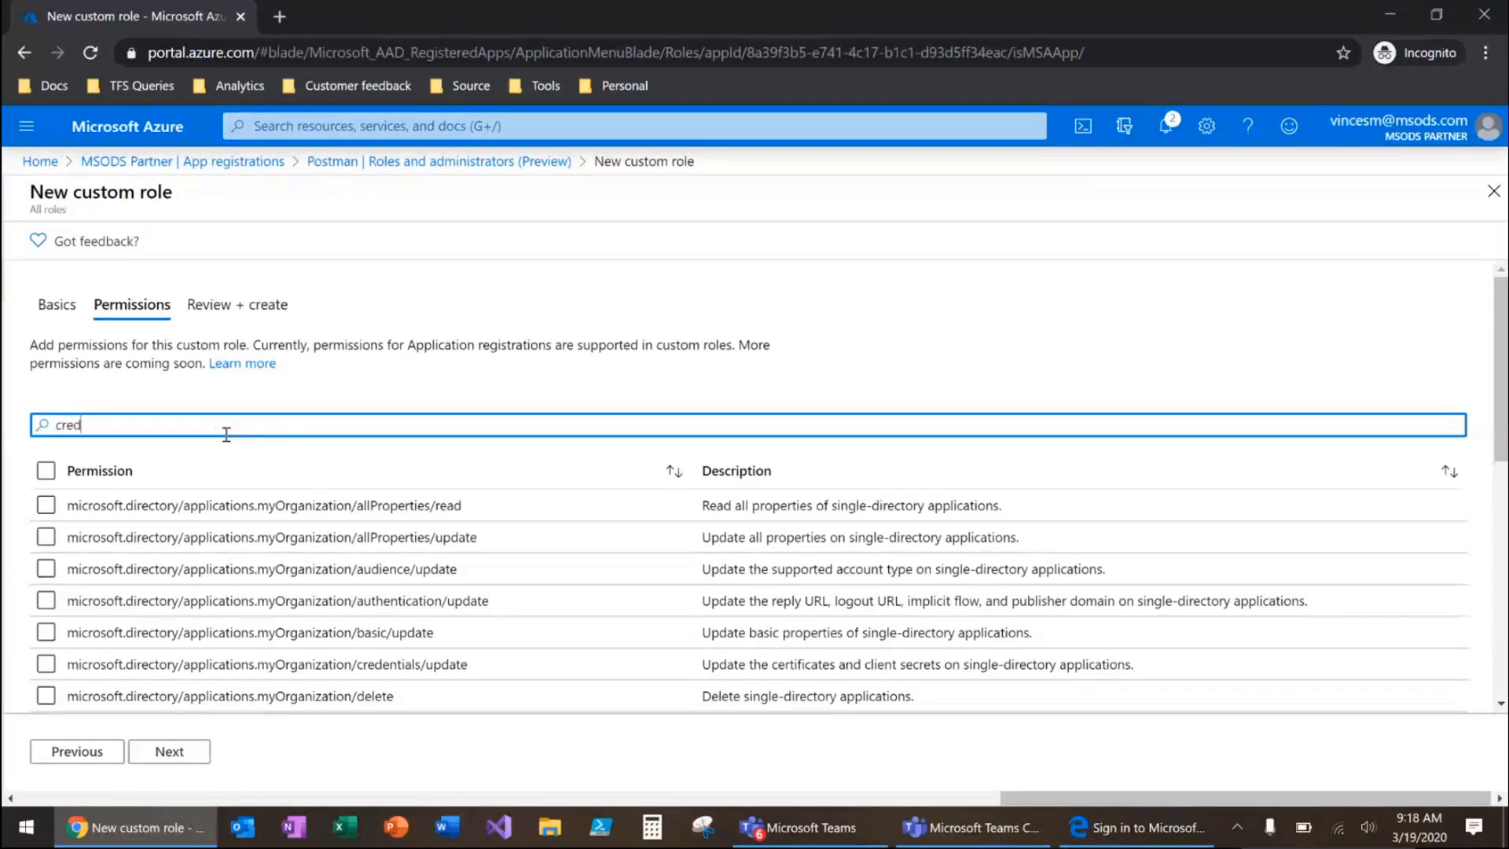
left_click(47, 505)
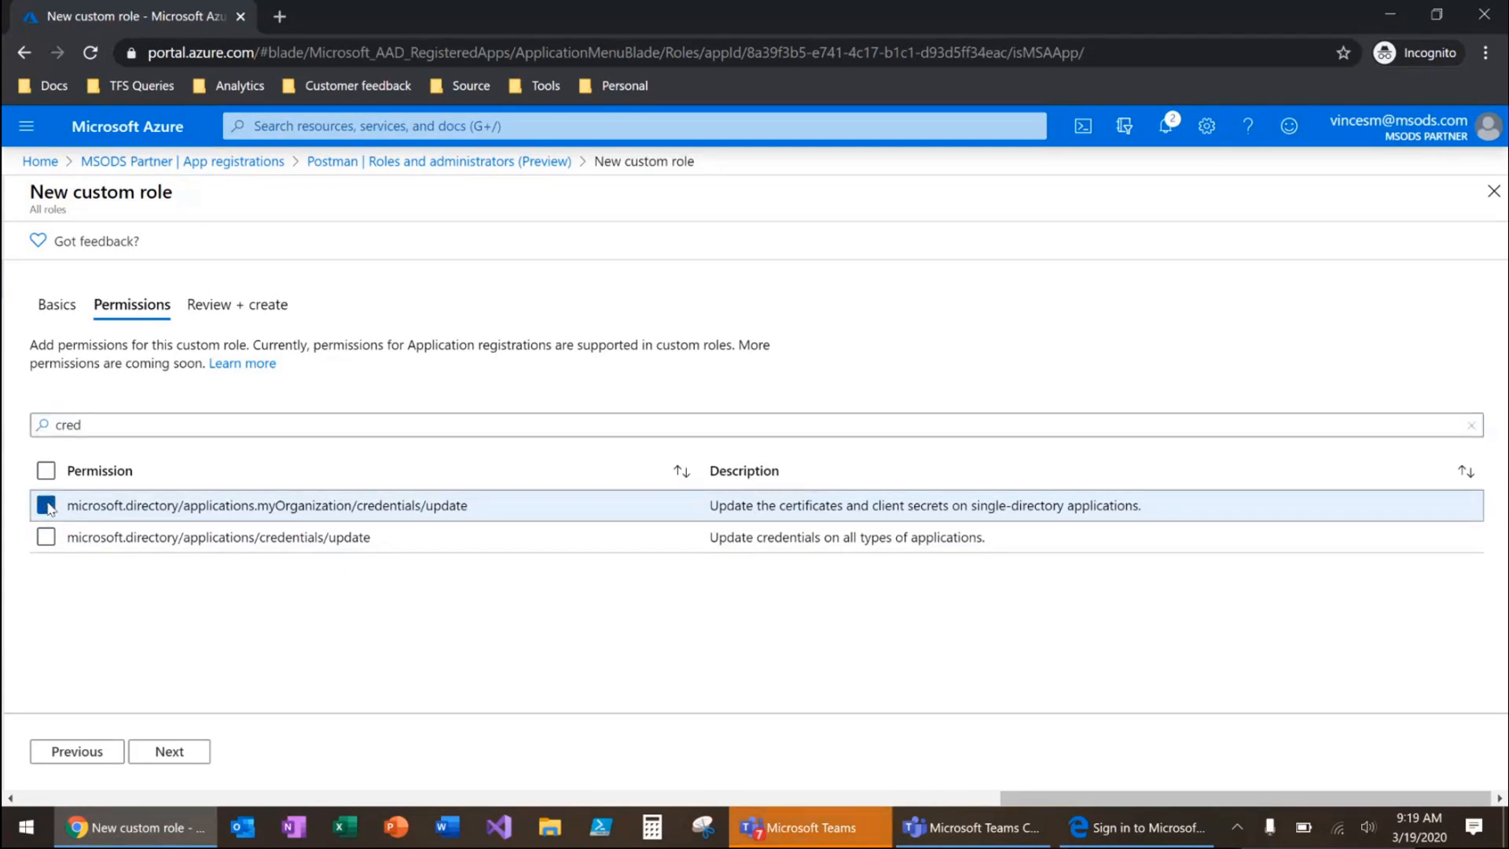
left_click(46, 537)
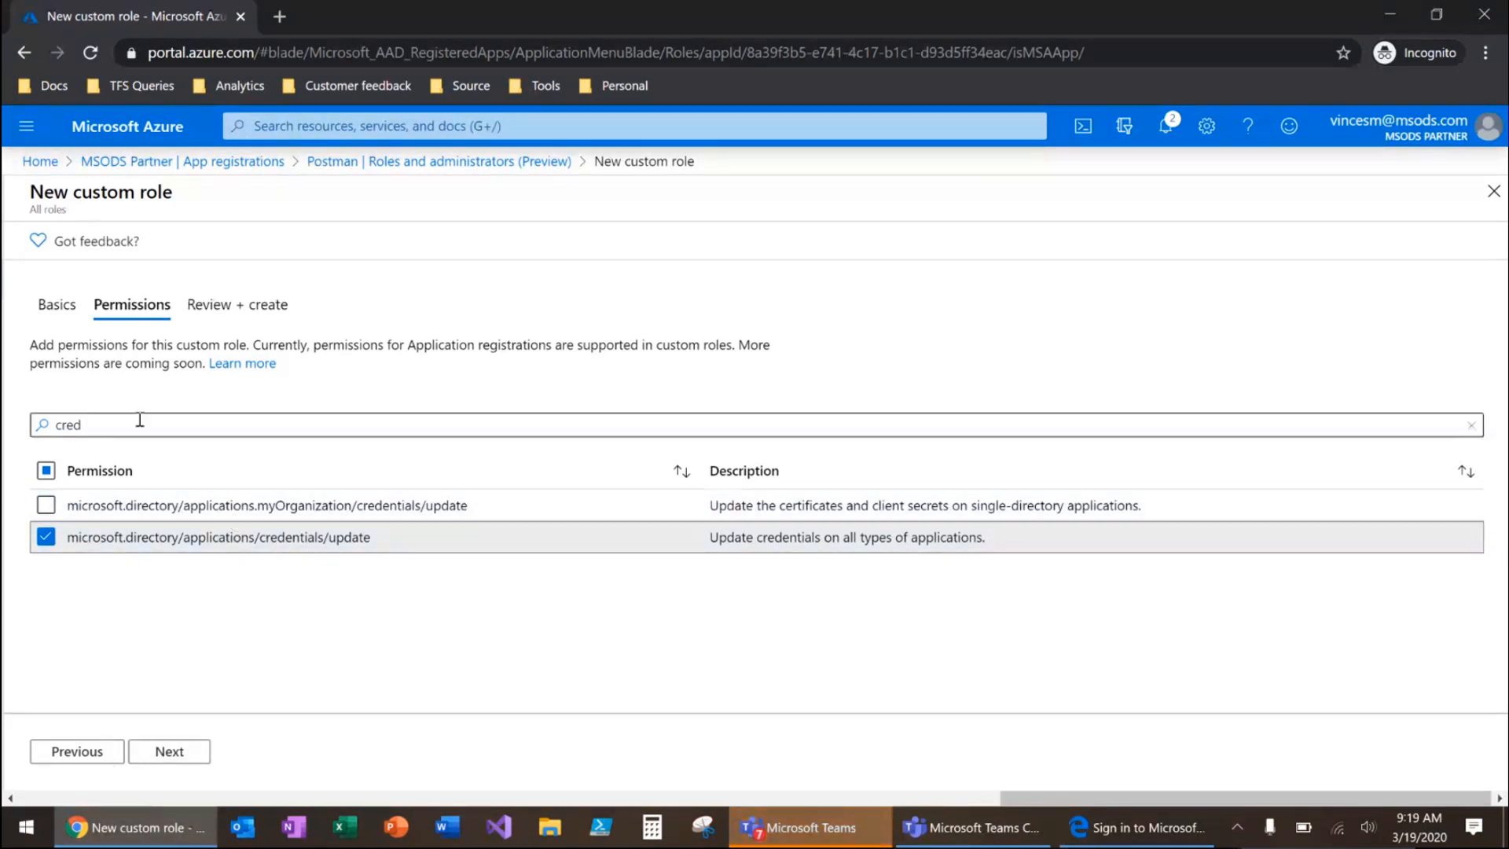
left_click(85, 425)
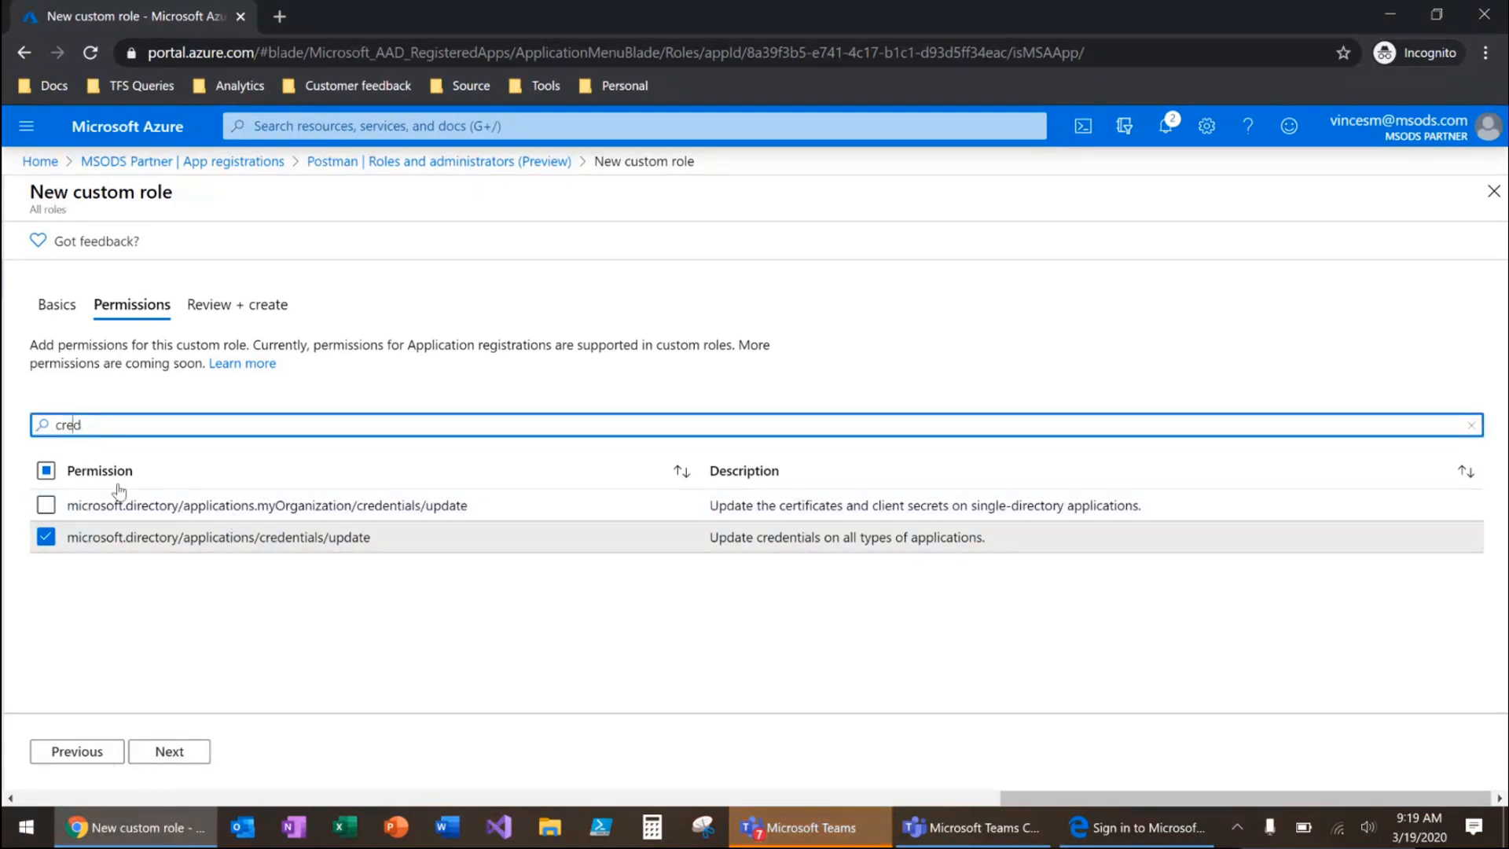
left_click(173, 754)
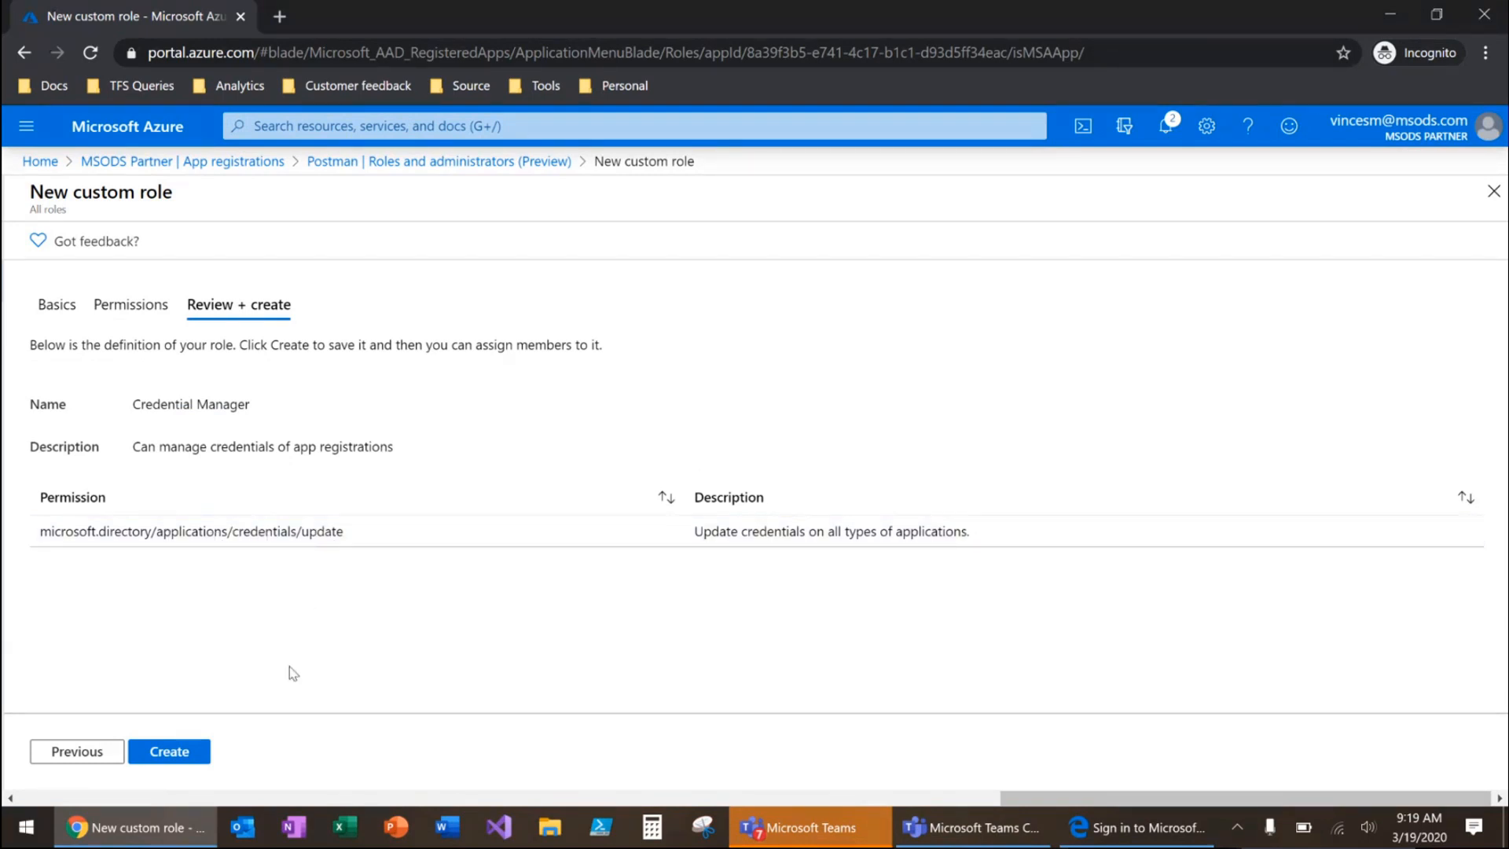
left_click(184, 751)
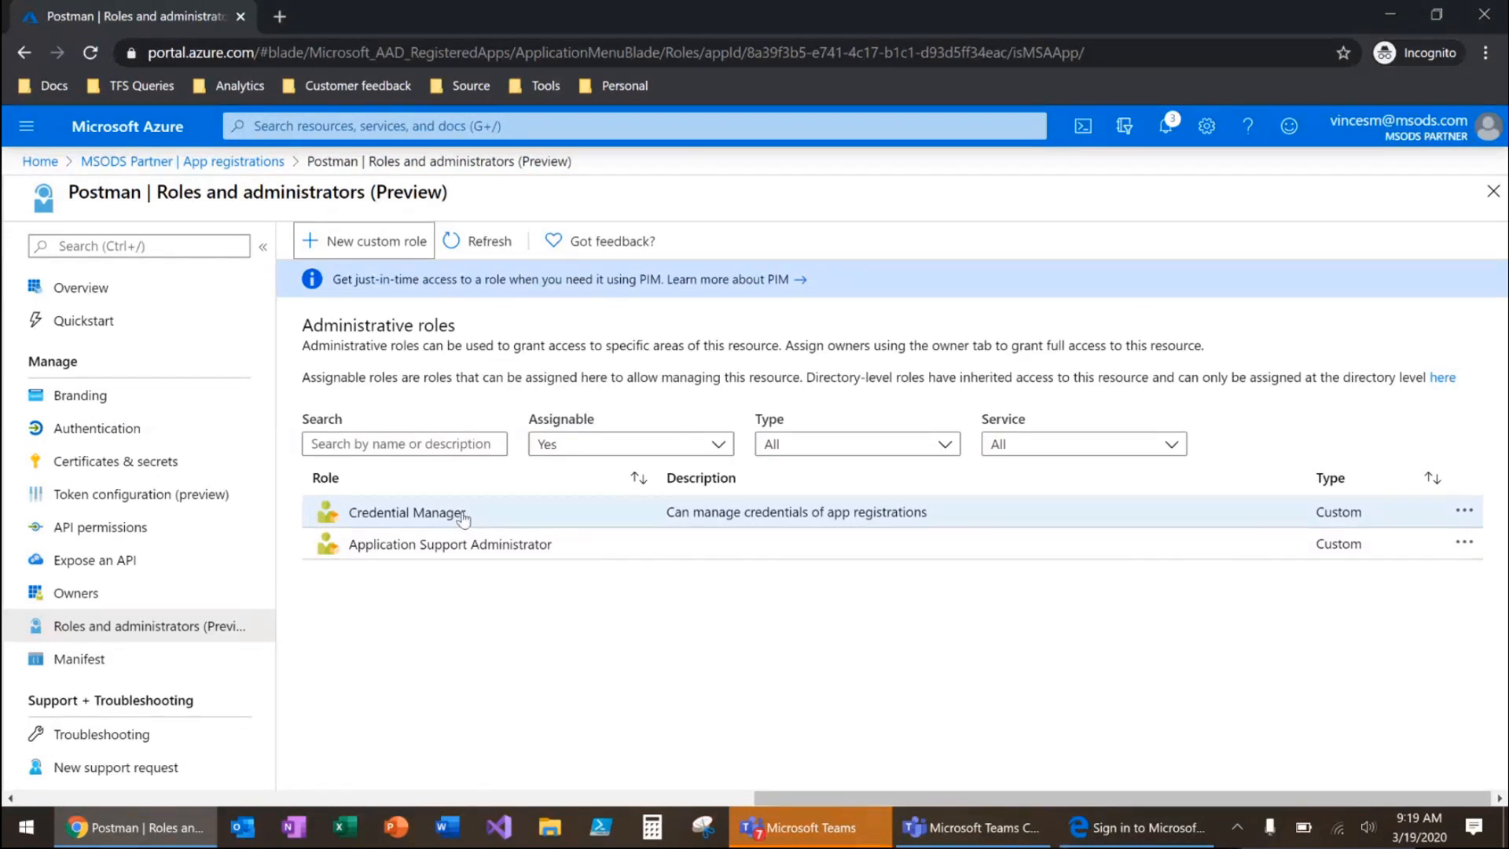
Assign the Credential Manager role for the Postman app to the user found by searching the start of their name
left_click(463, 518)
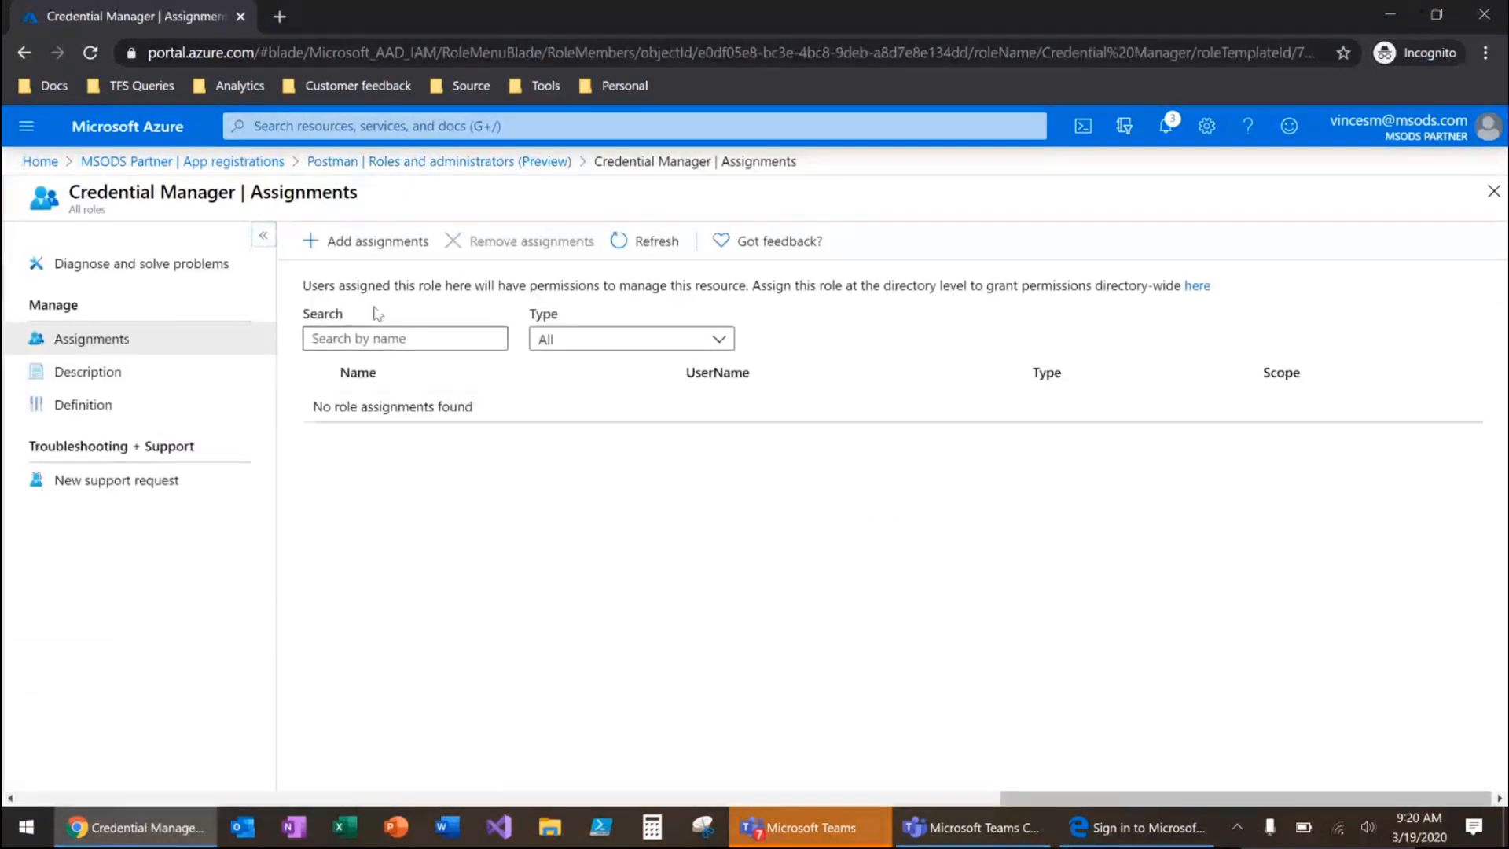
left_click(363, 248)
type("chen")
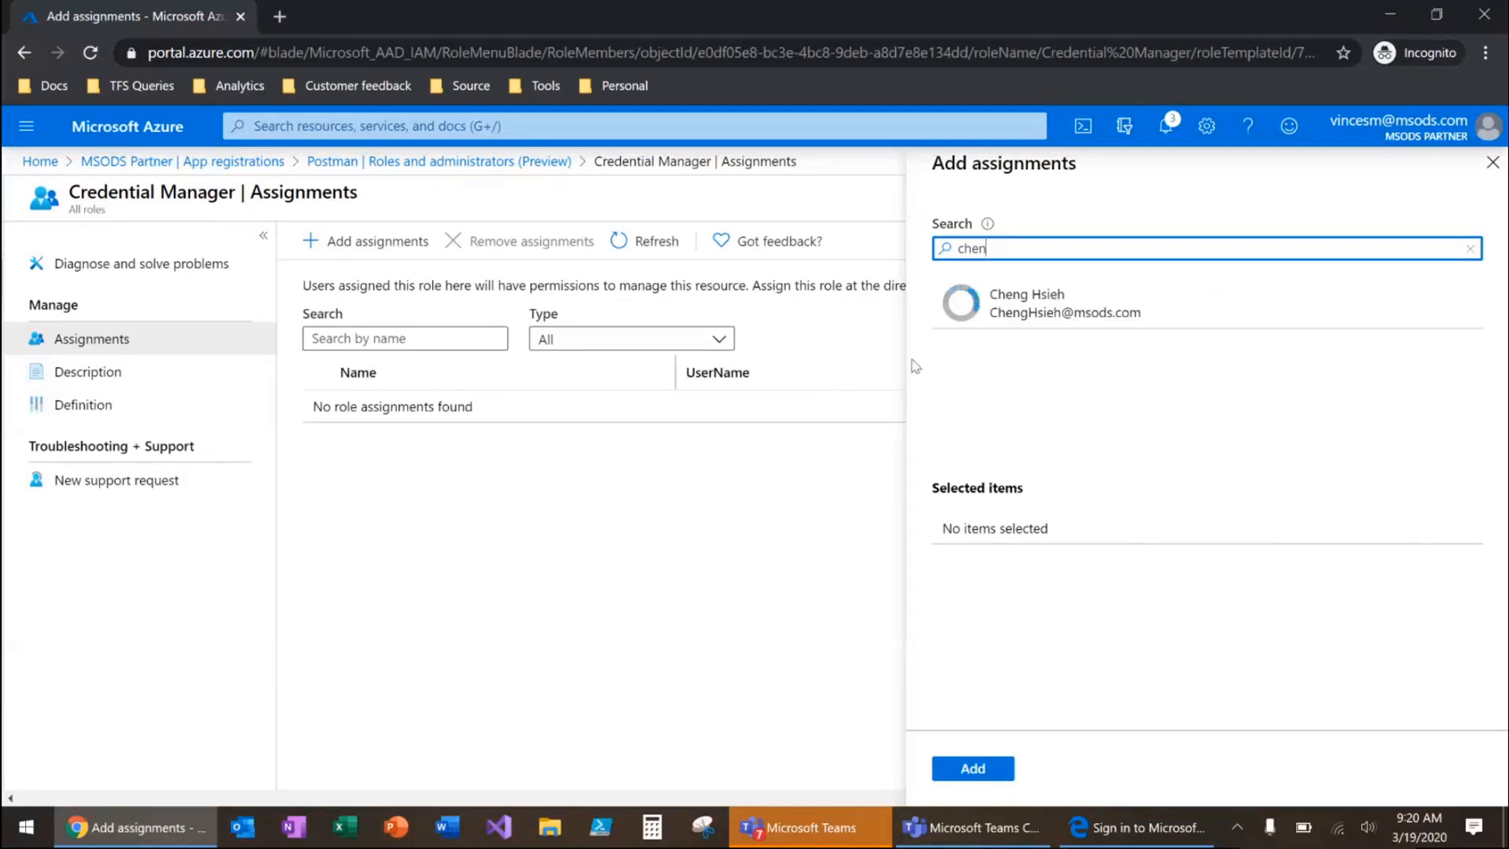
left_click(1041, 304)
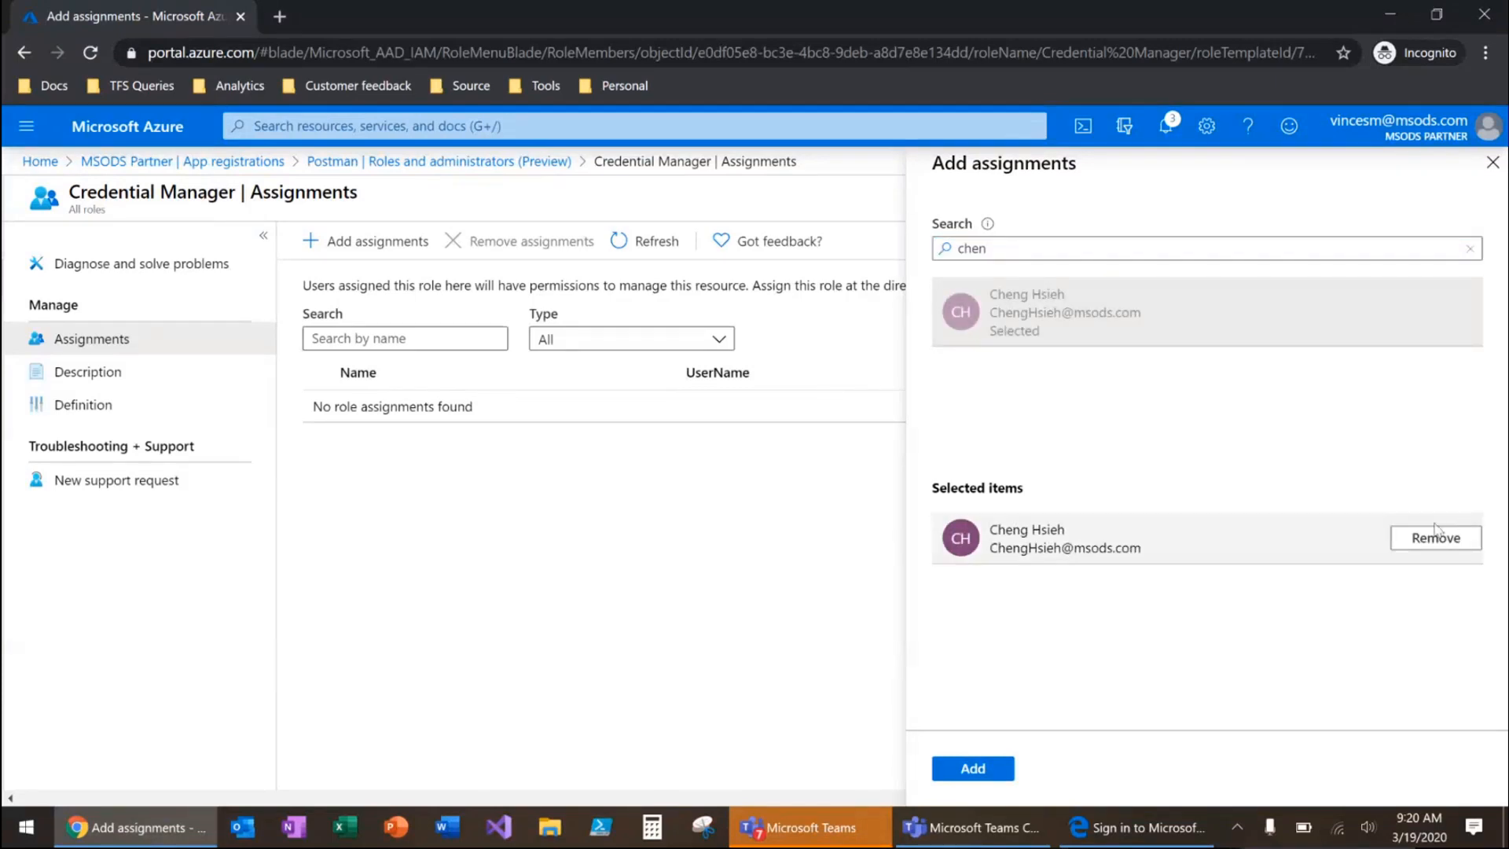
left_click(971, 768)
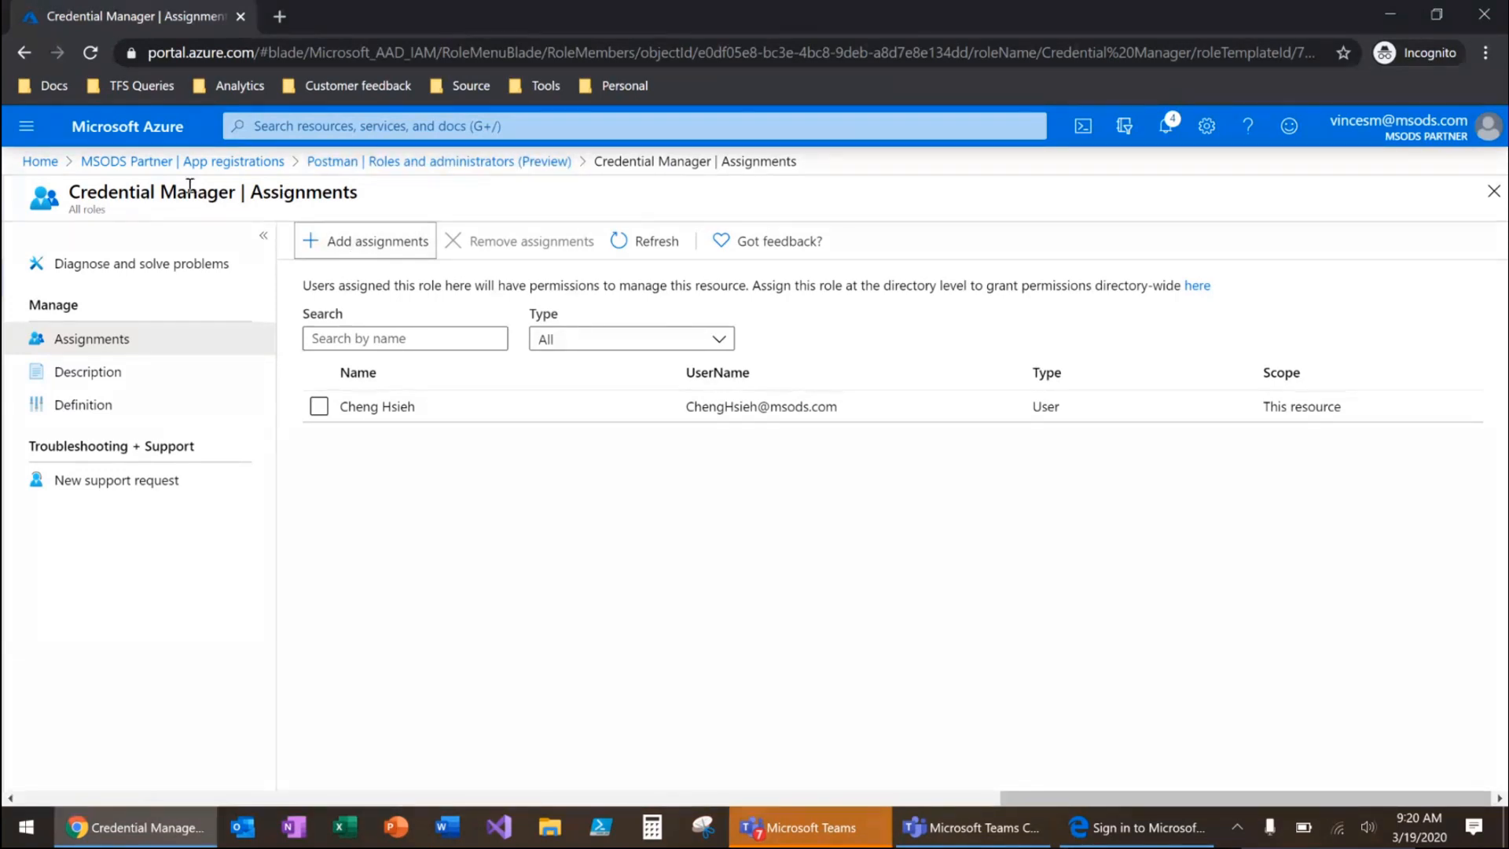
Check the Credential Manager role's assignments at the directory level and return to the directory's list of roles
left_click(165, 161)
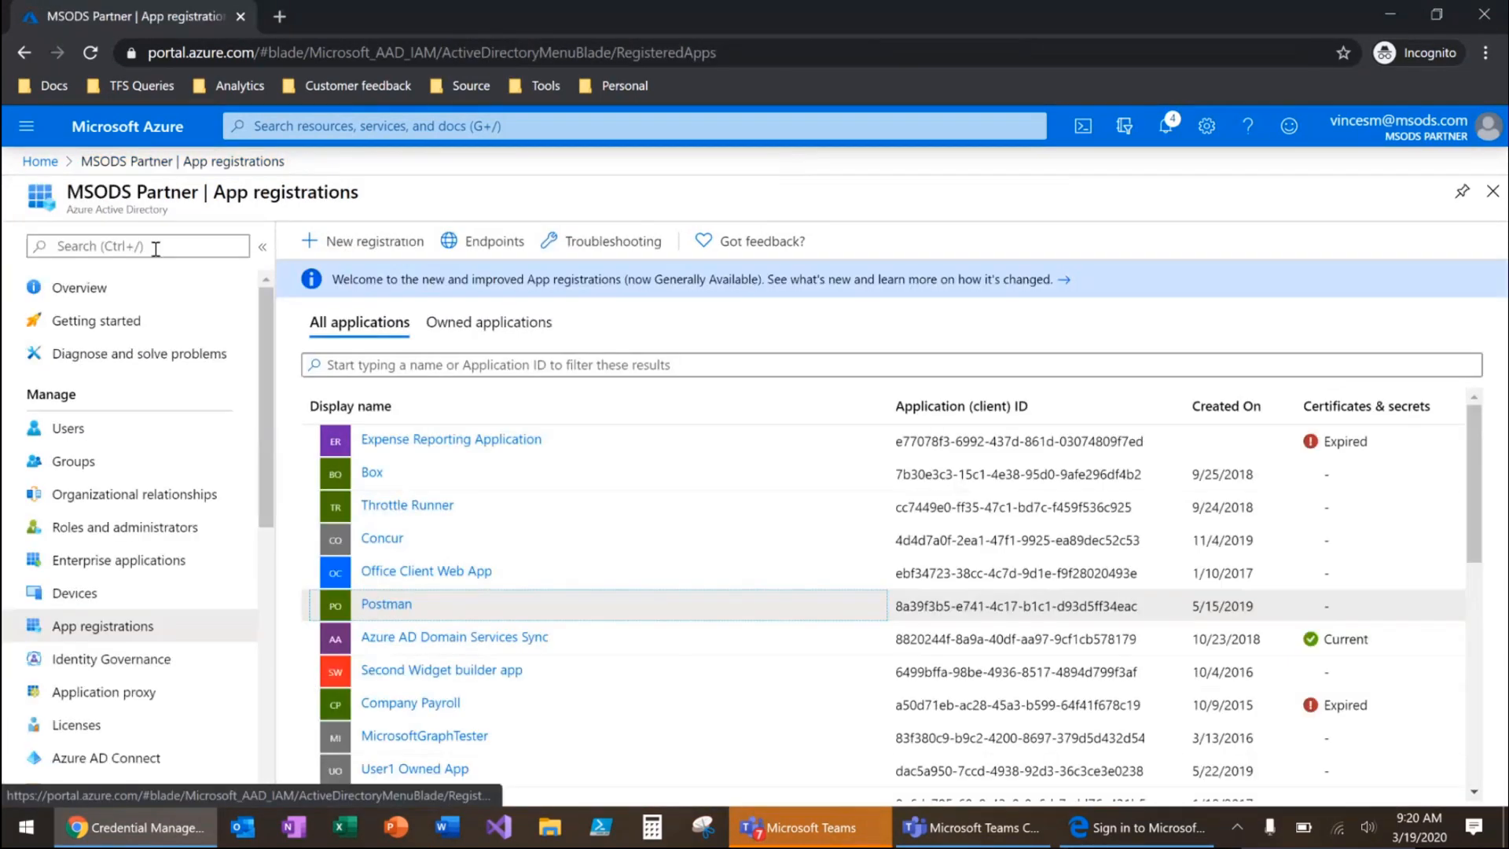
left_click(149, 527)
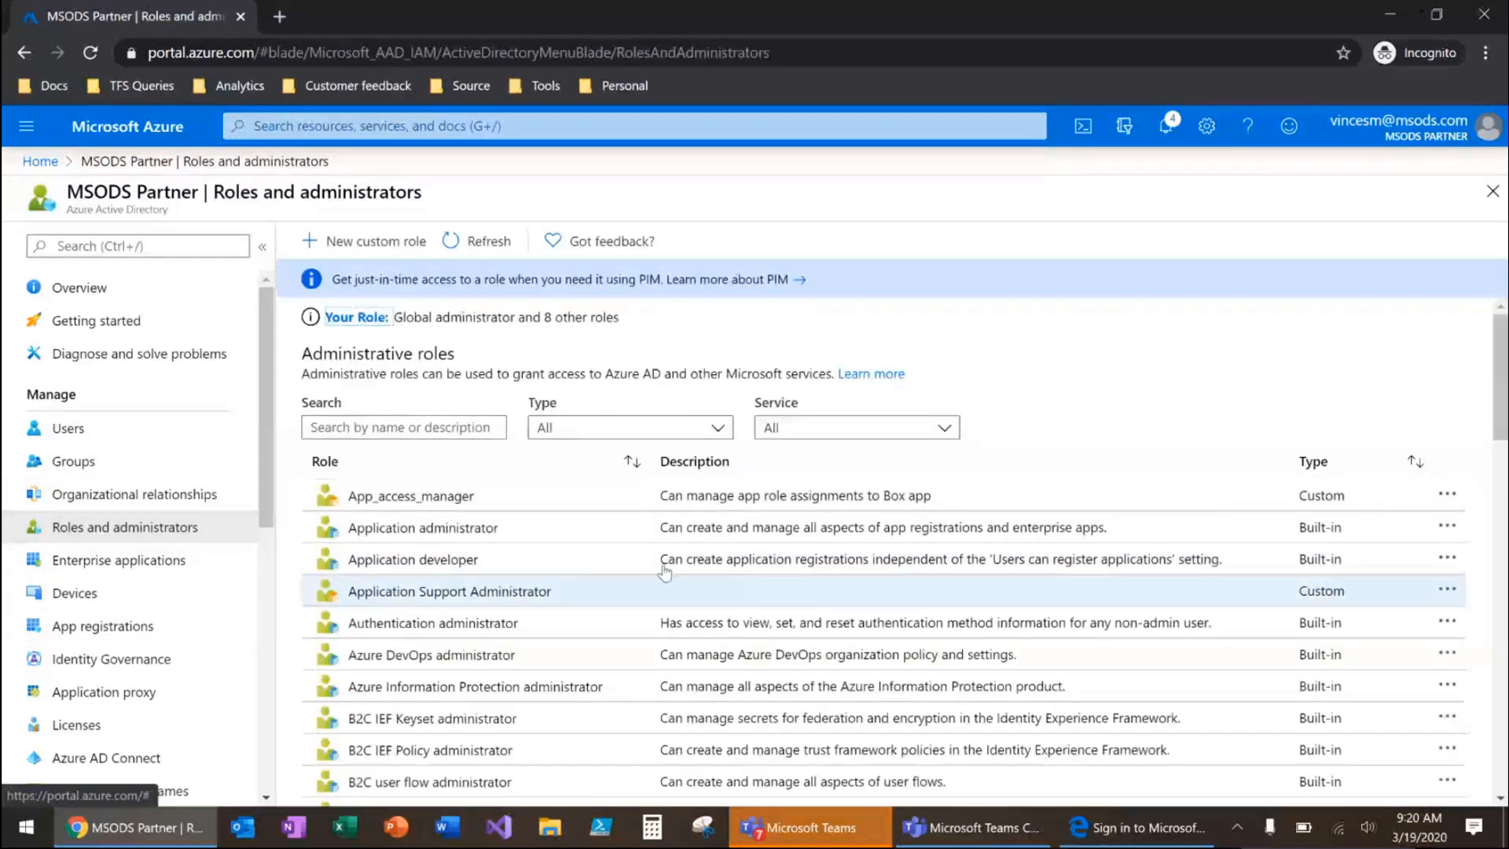
scroll(550, 518, "down", 6)
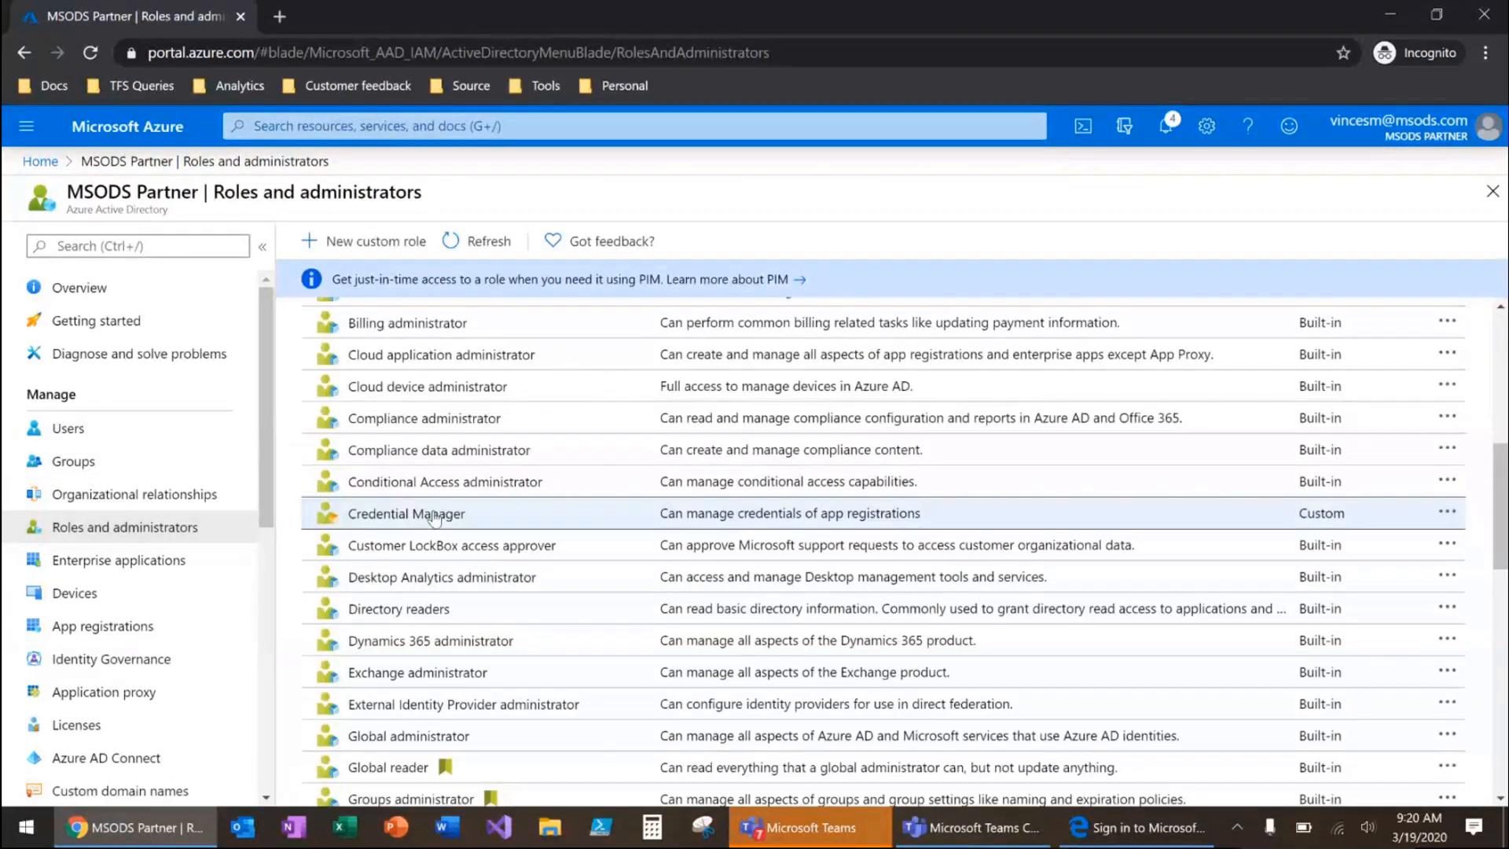
left_click(466, 510)
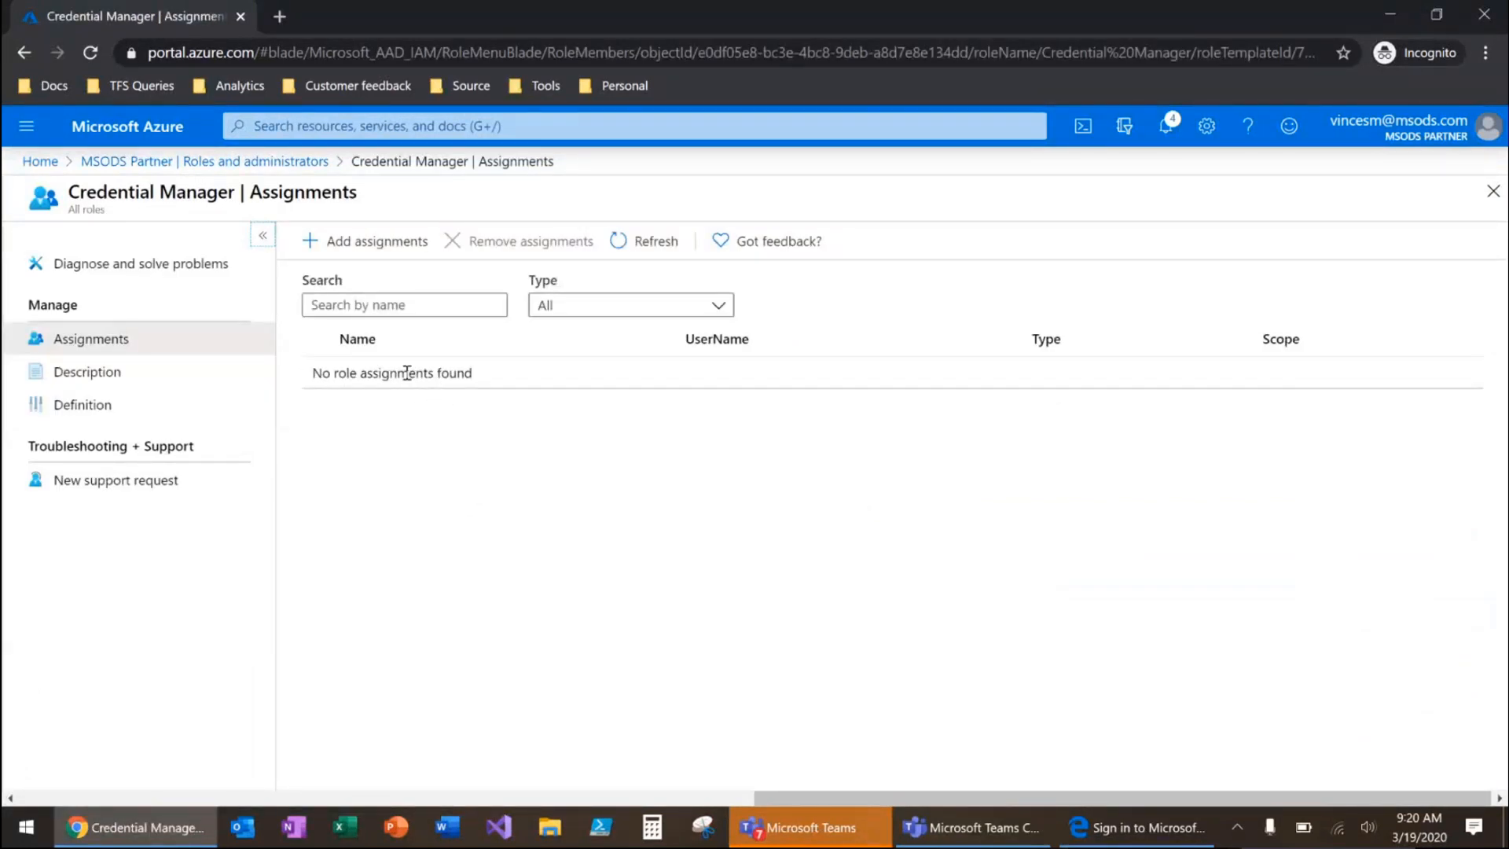
left_click(200, 161)
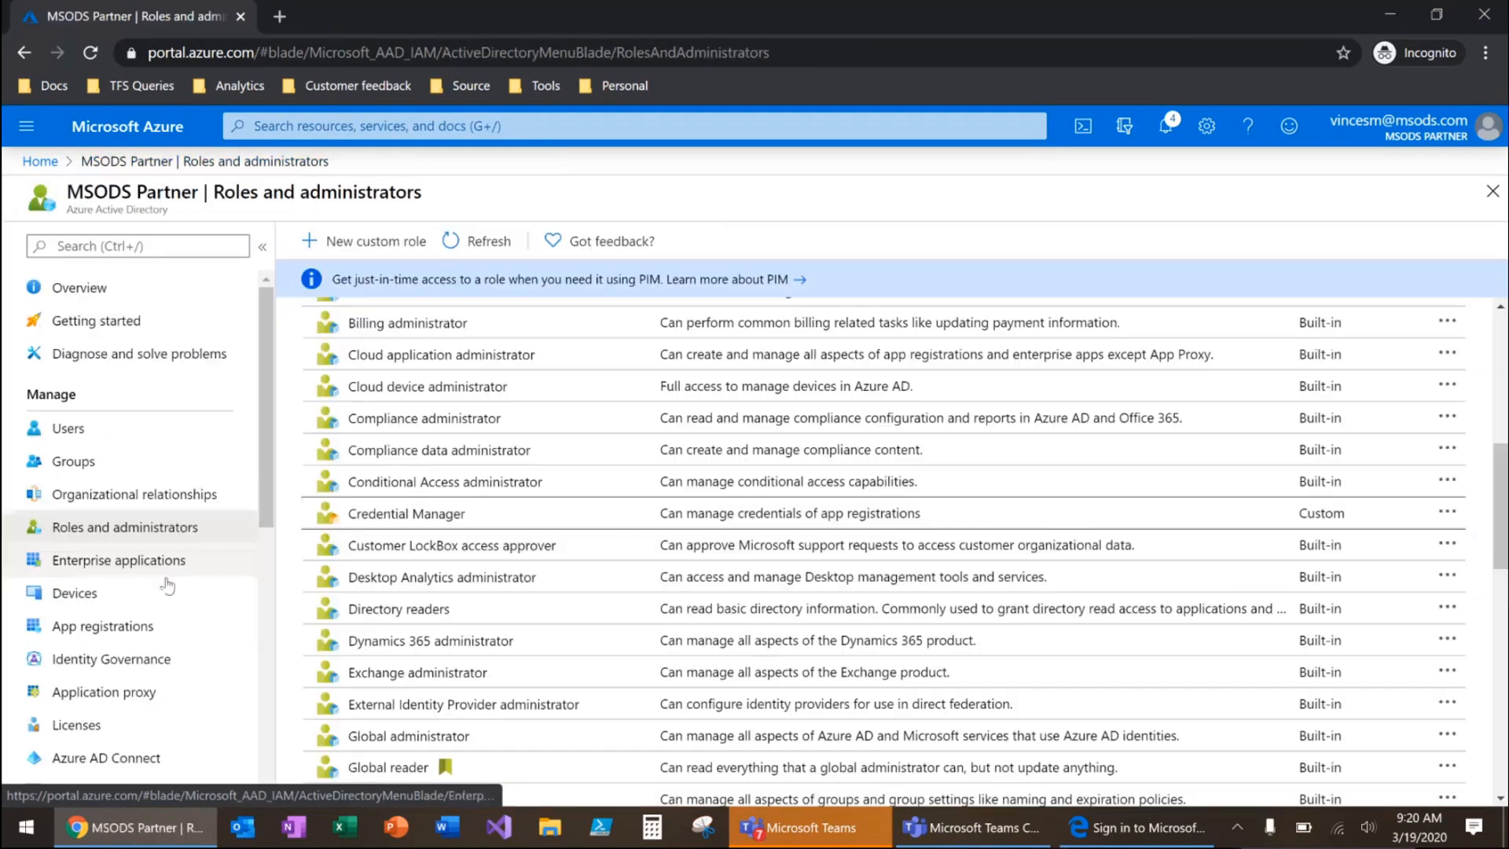
View the Credential Manager role's assignments scoped to the Postman app registration, found among all applications
left_click(118, 625)
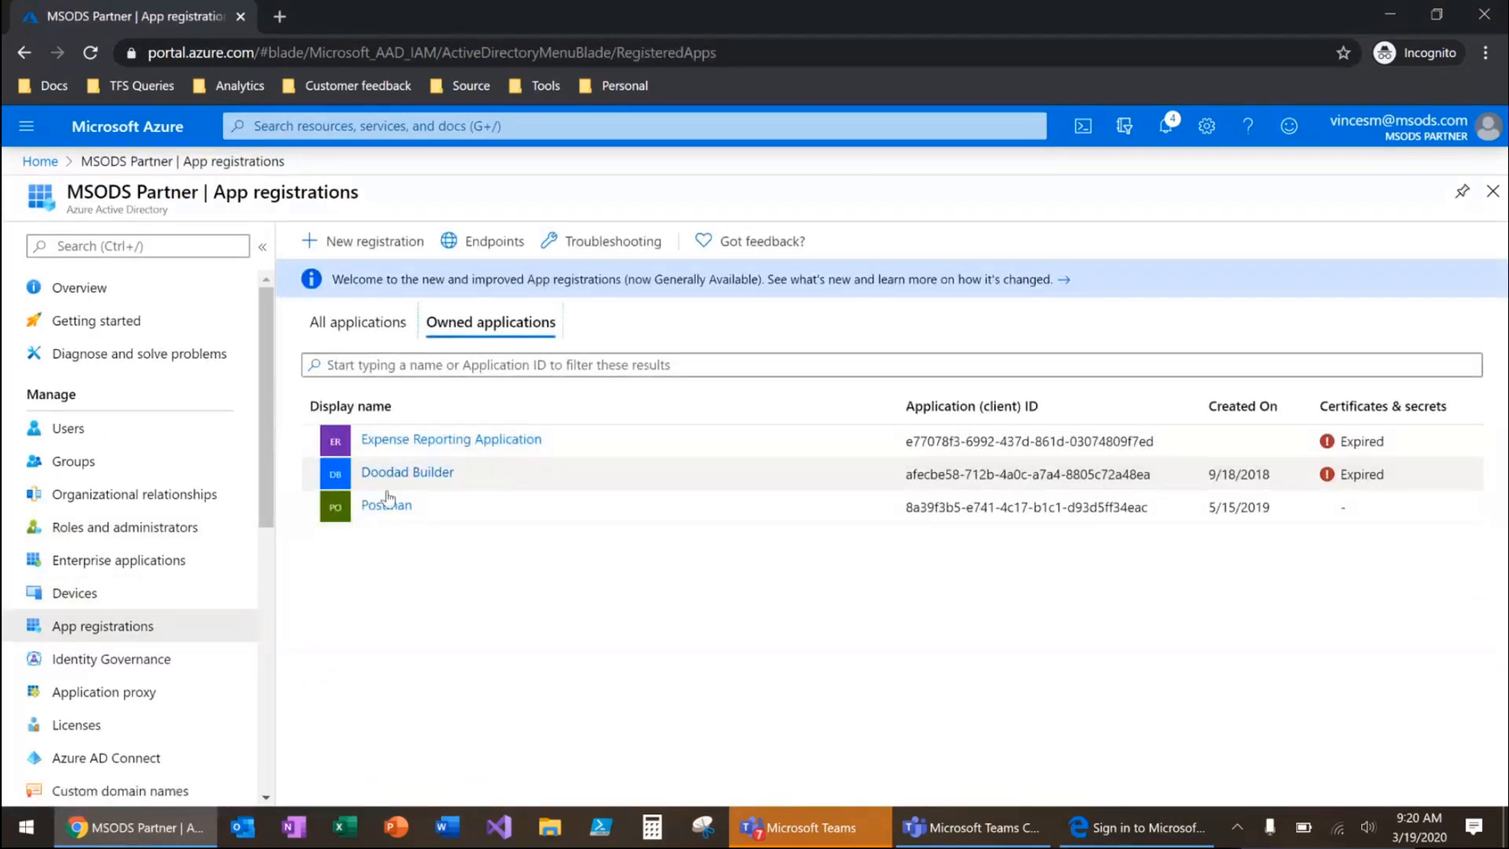
left_click(363, 322)
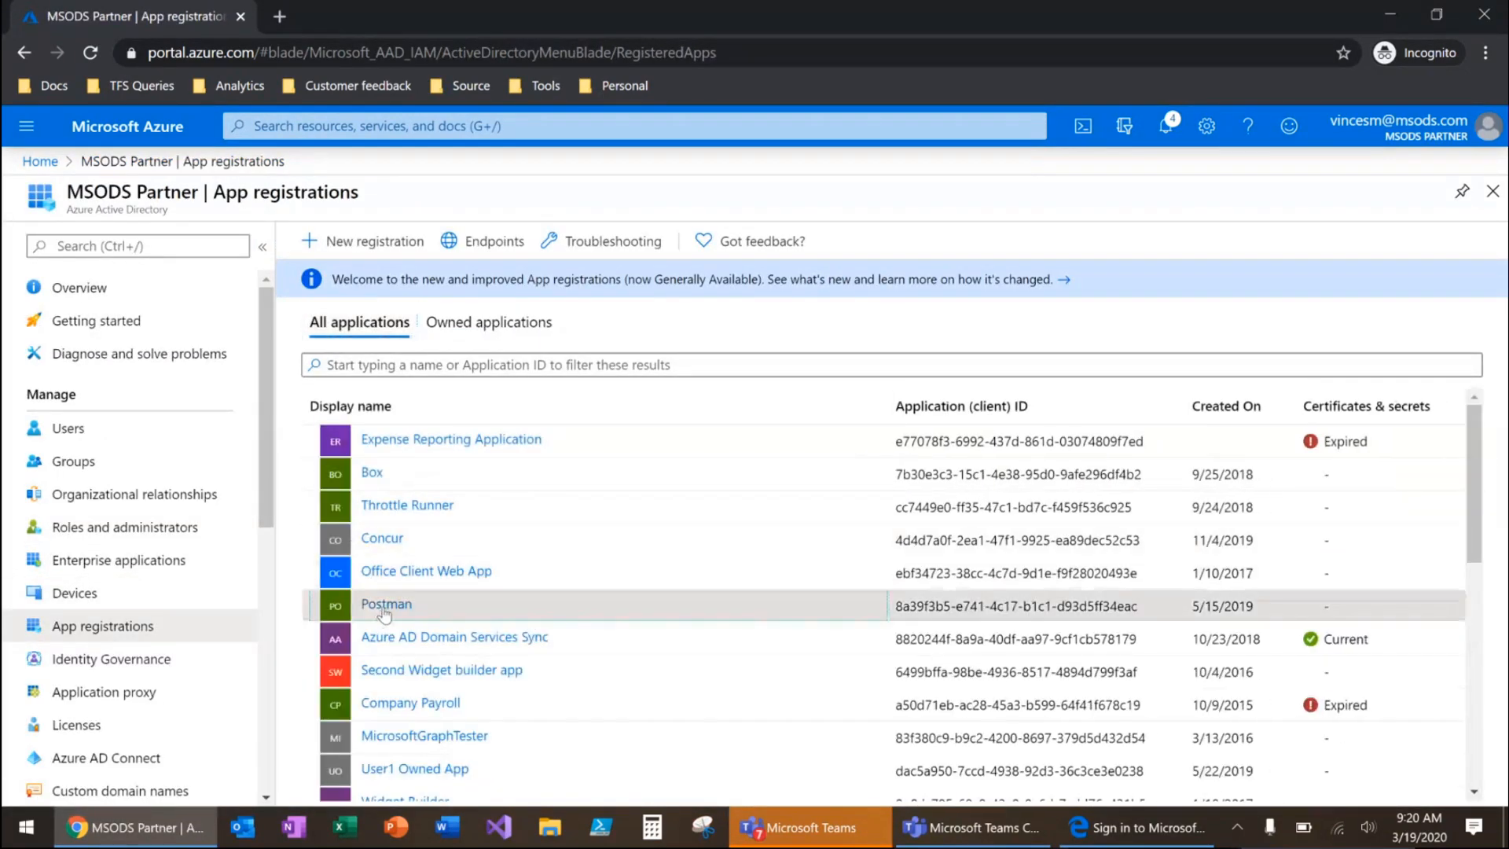
left_click(365, 605)
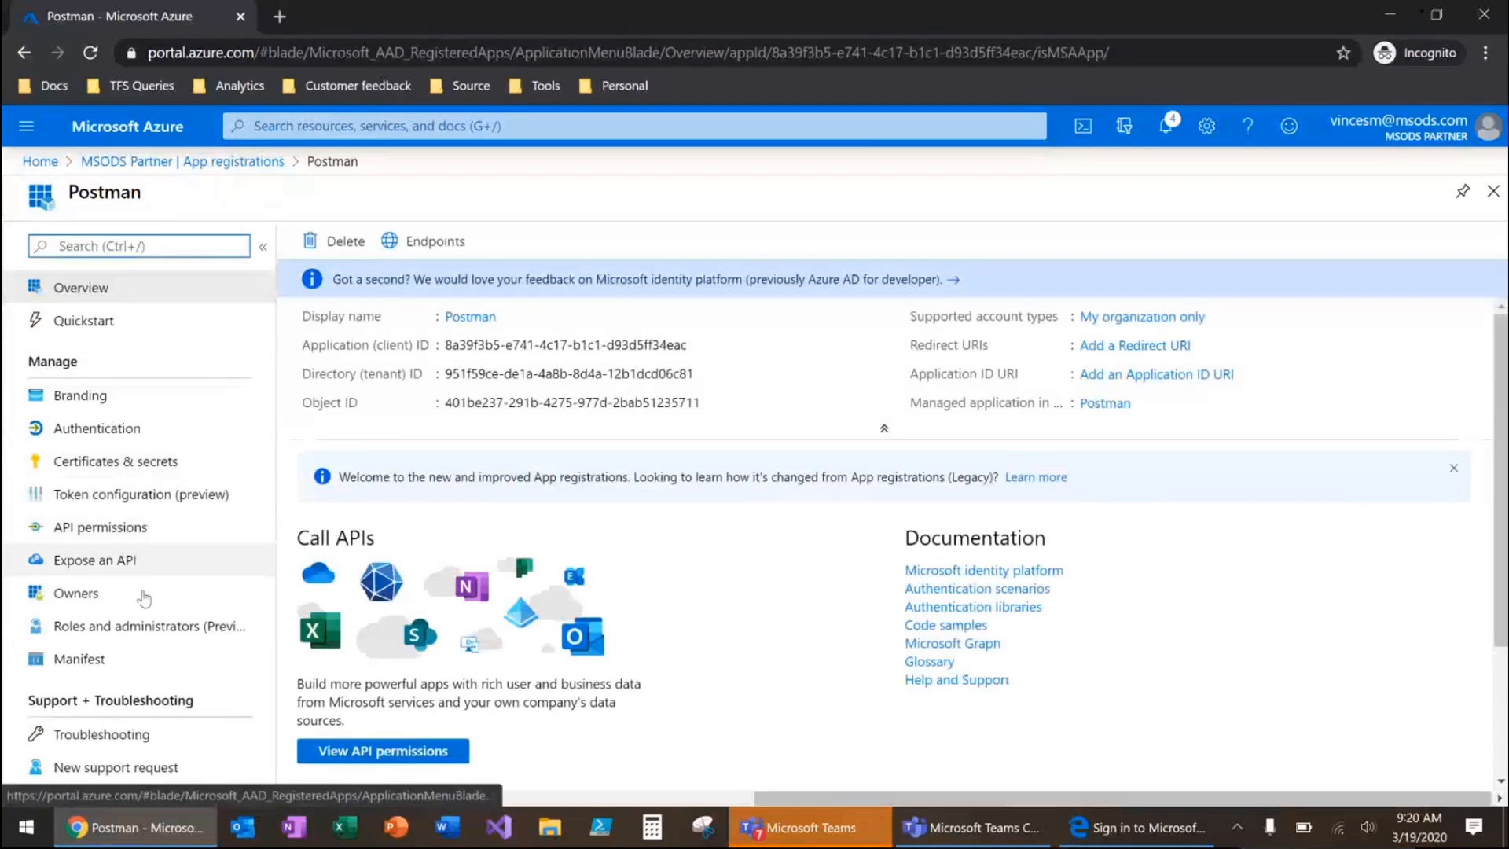
left_click(141, 626)
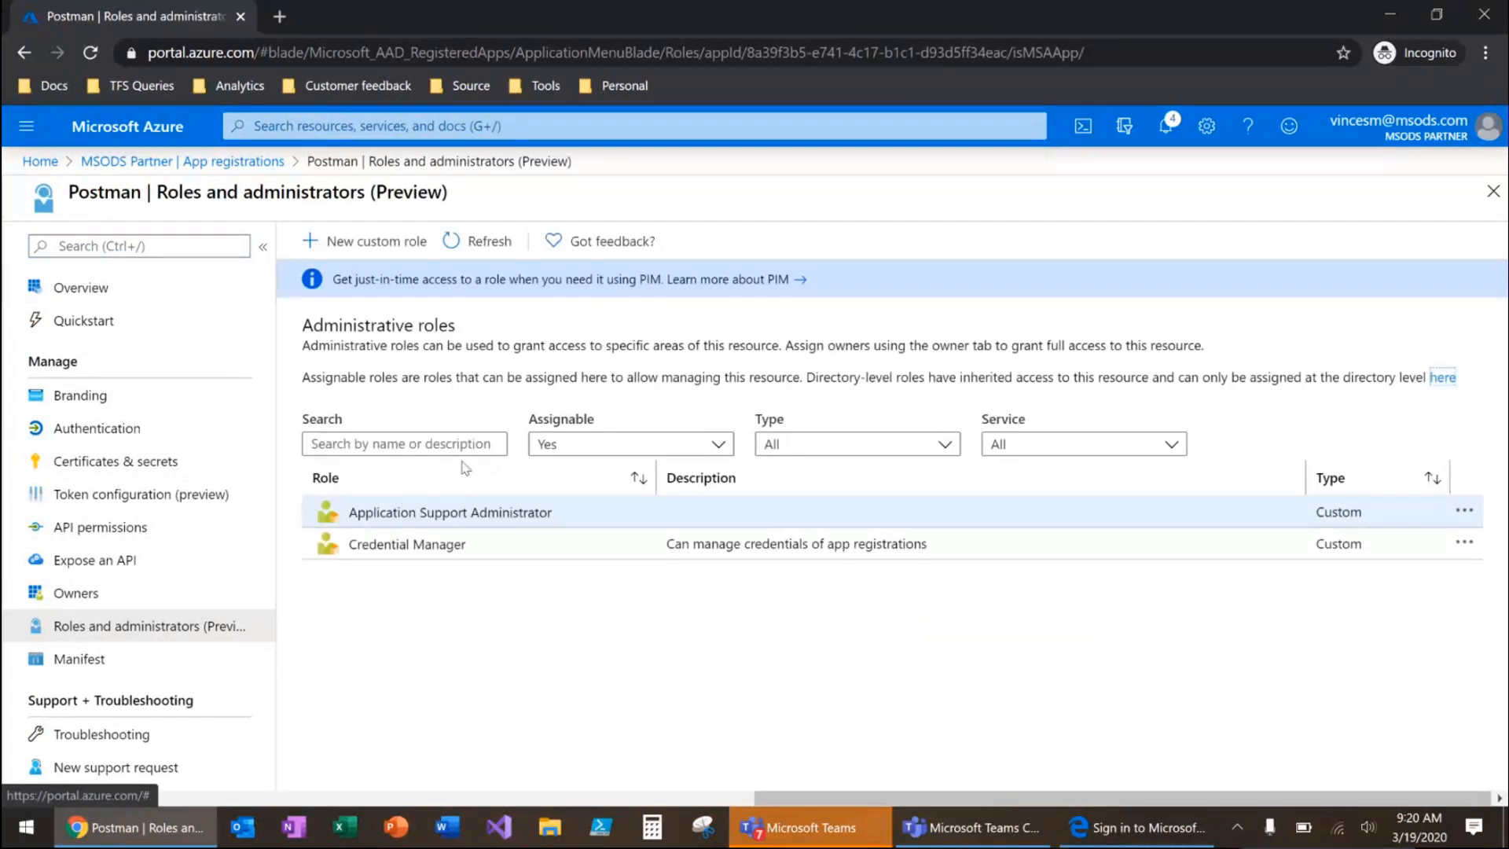
left_click(435, 545)
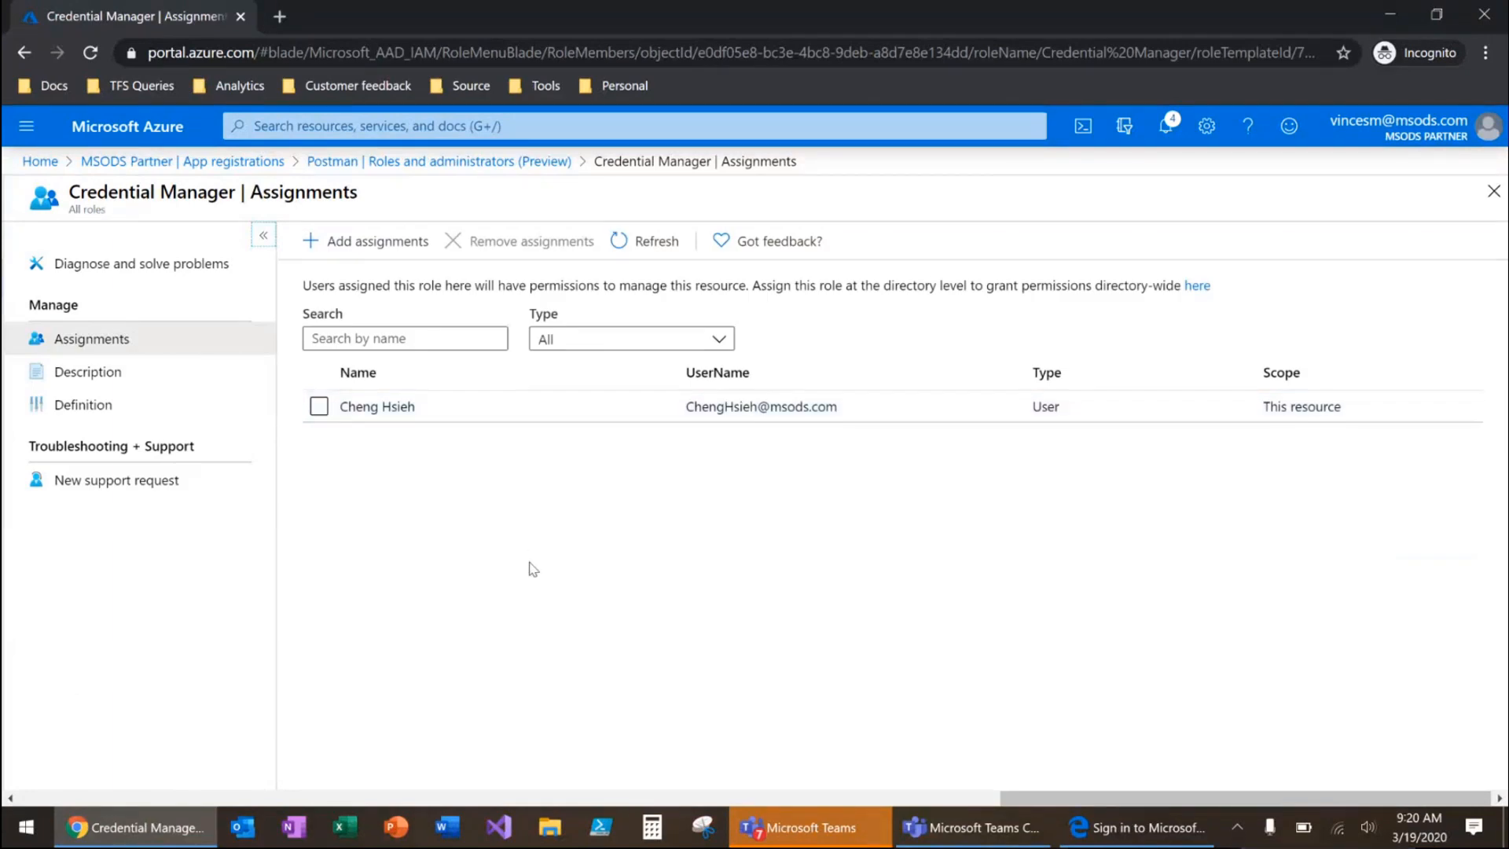
Switch to the InPrivate Edge window, sign in to Azure as the assigned user with the account password, and stay signed in
left_click(1152, 841)
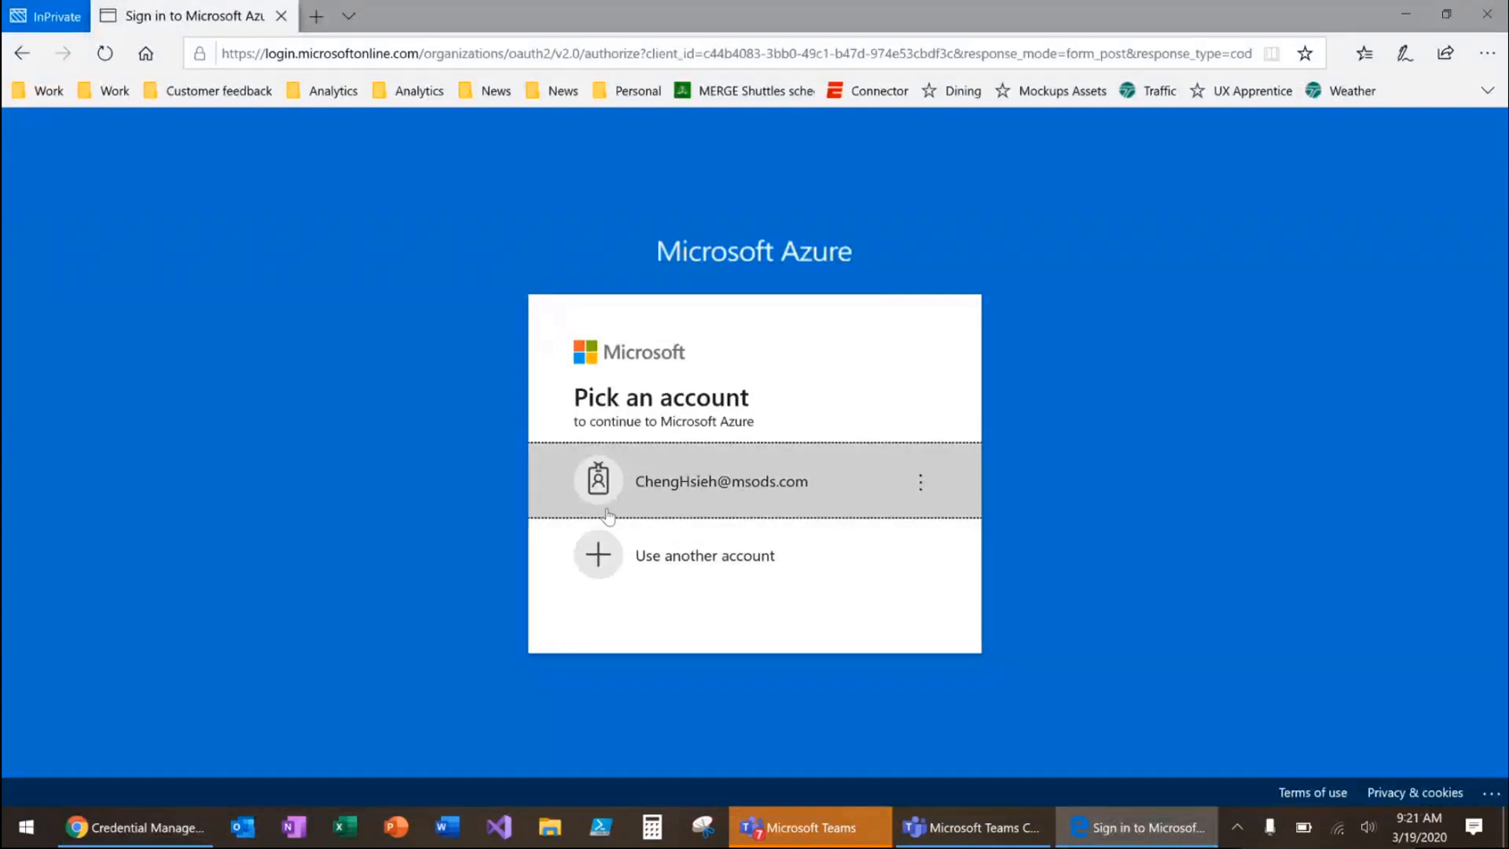
left_click(672, 499)
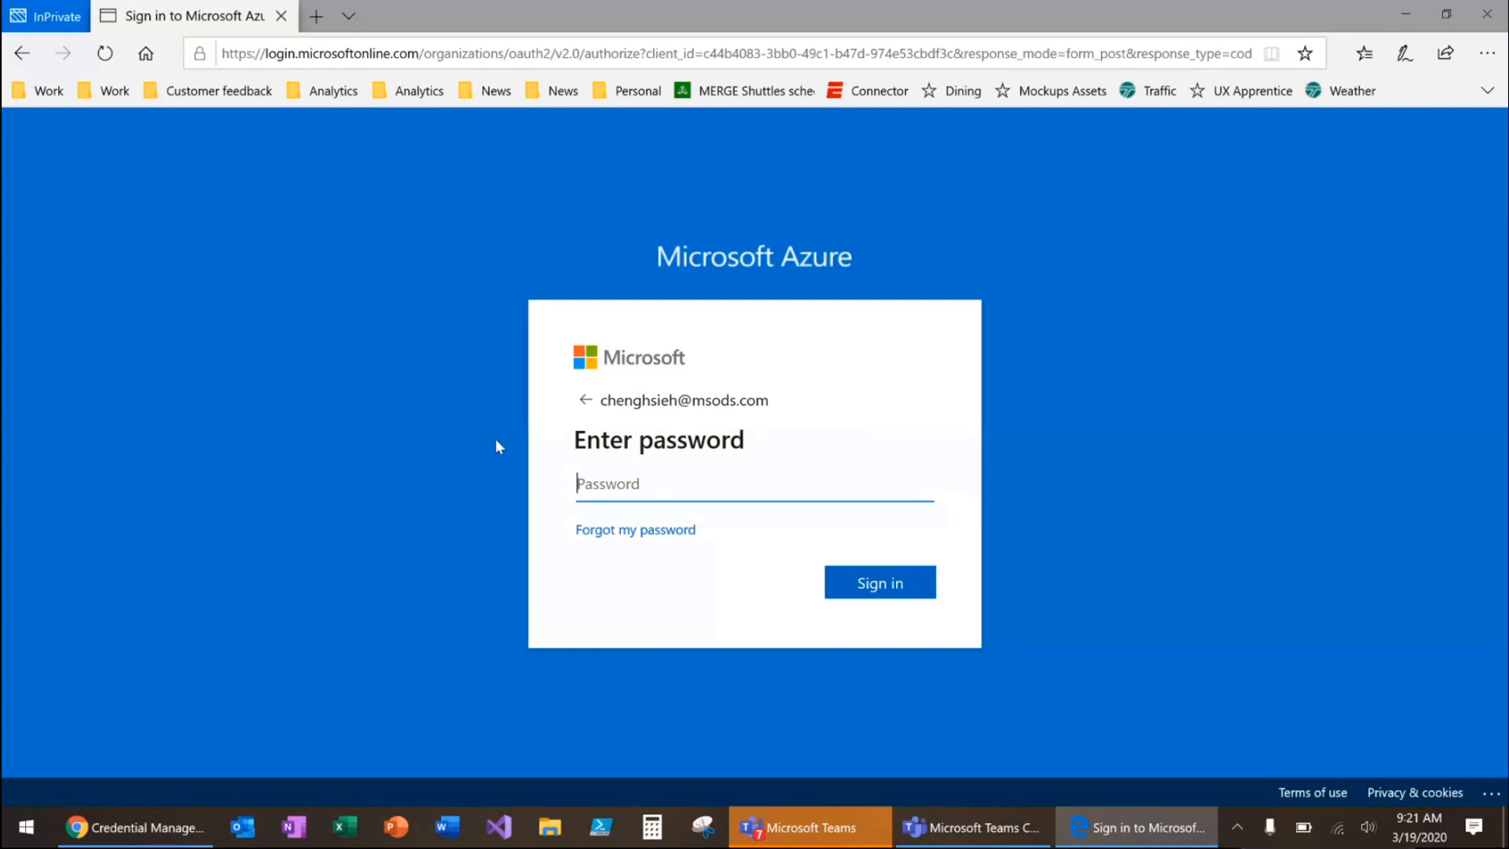
type("************")
key("Return")
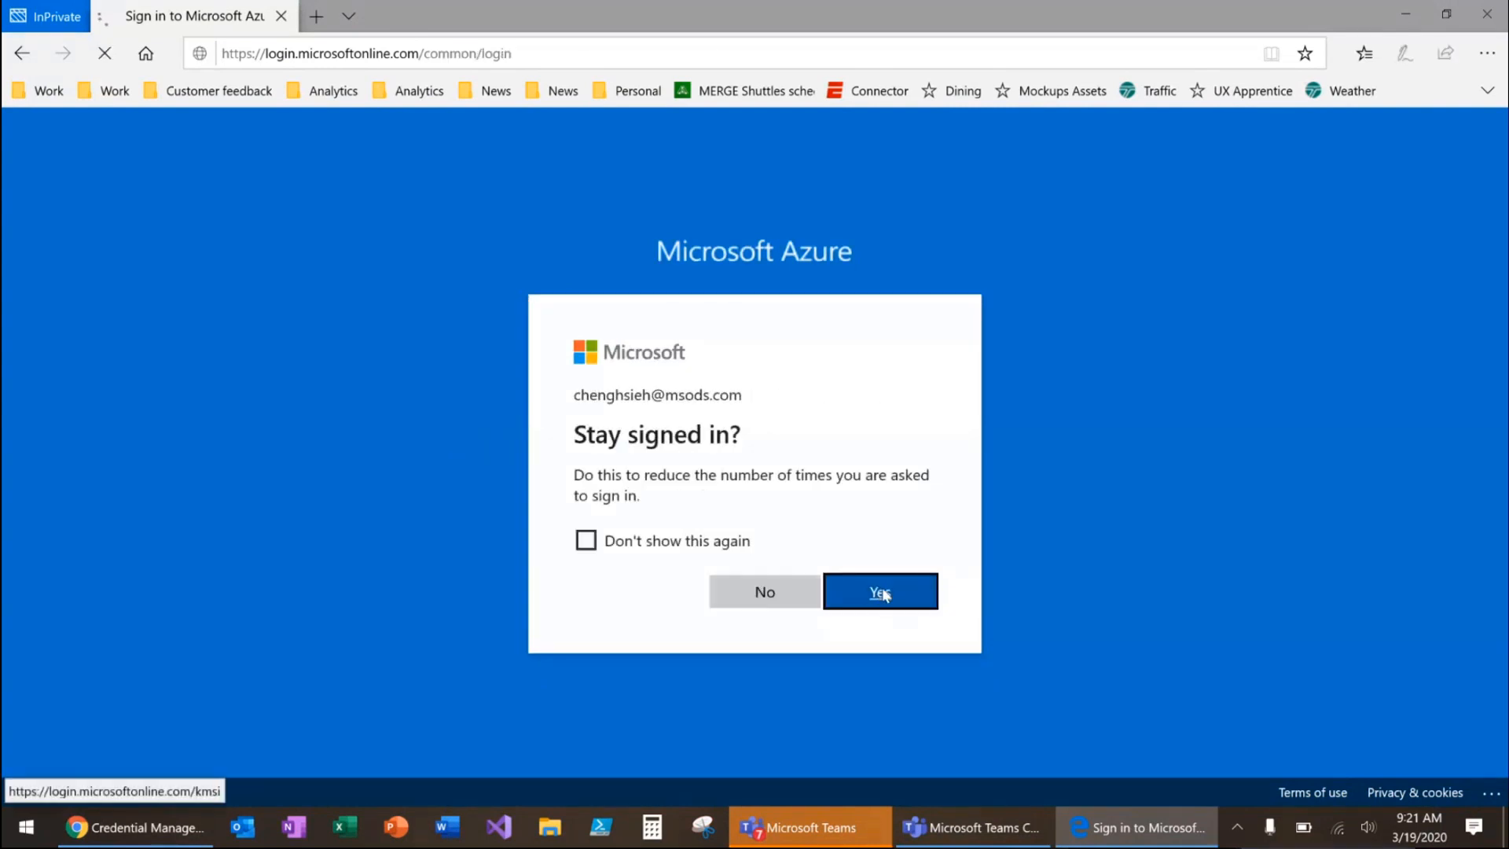
left_click(882, 593)
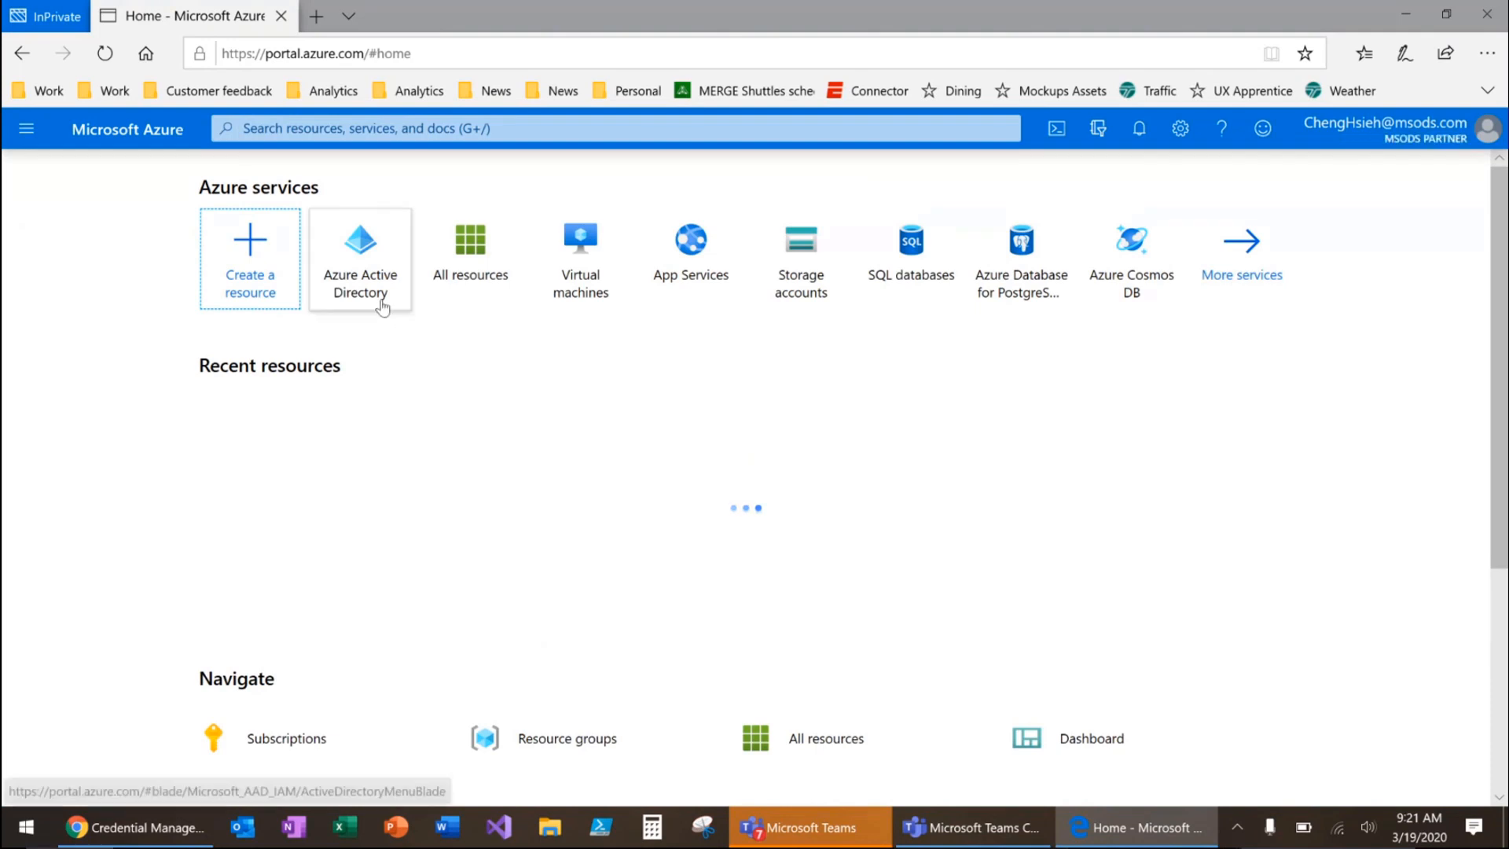
Open the Postman app registration from Azure Active Directory as the assigned user
left_click(362, 250)
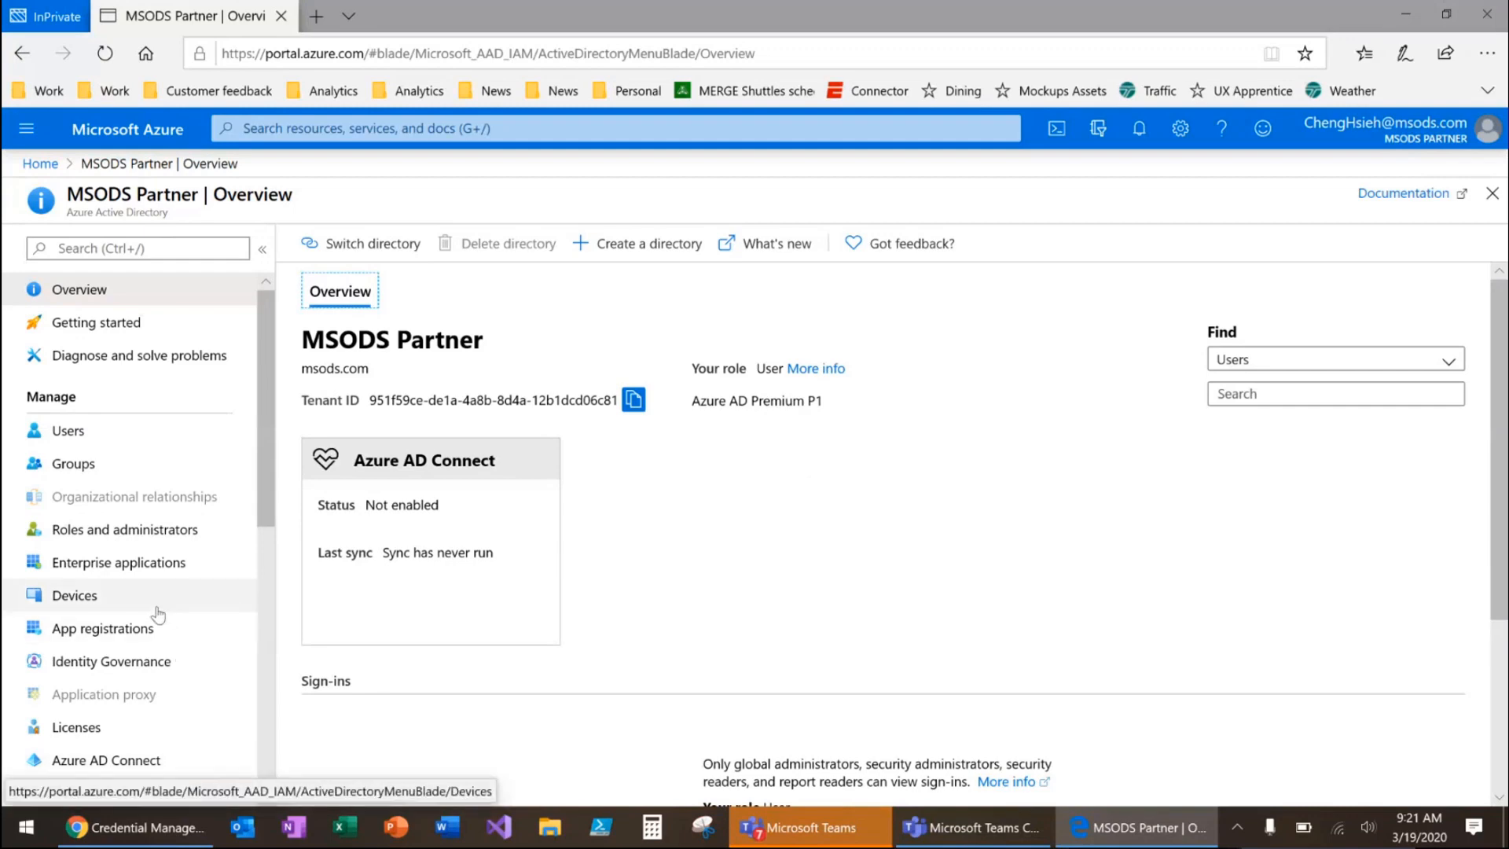
left_click(94, 629)
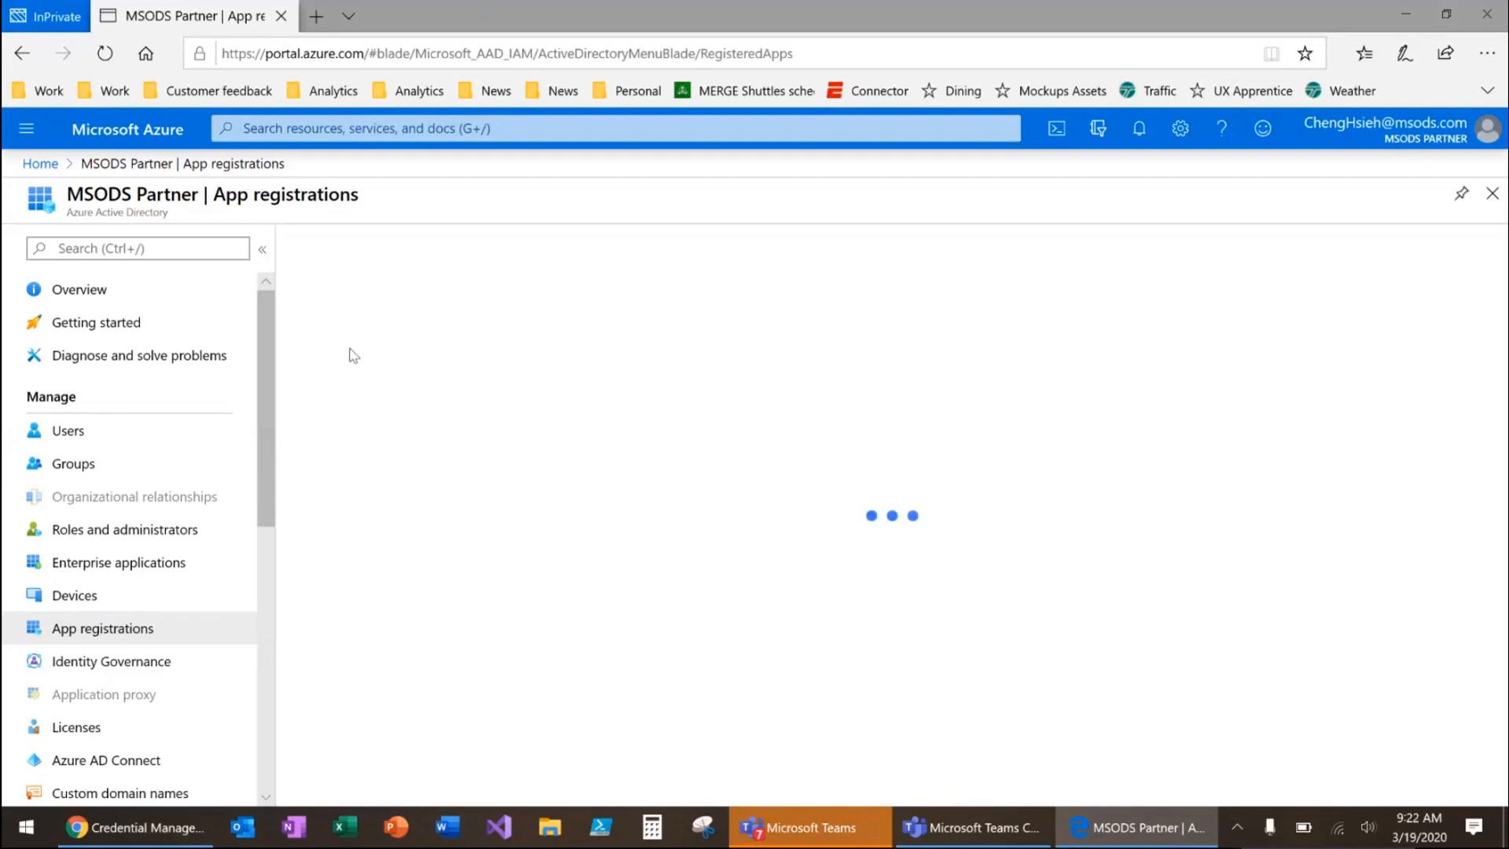
left_click(382, 617)
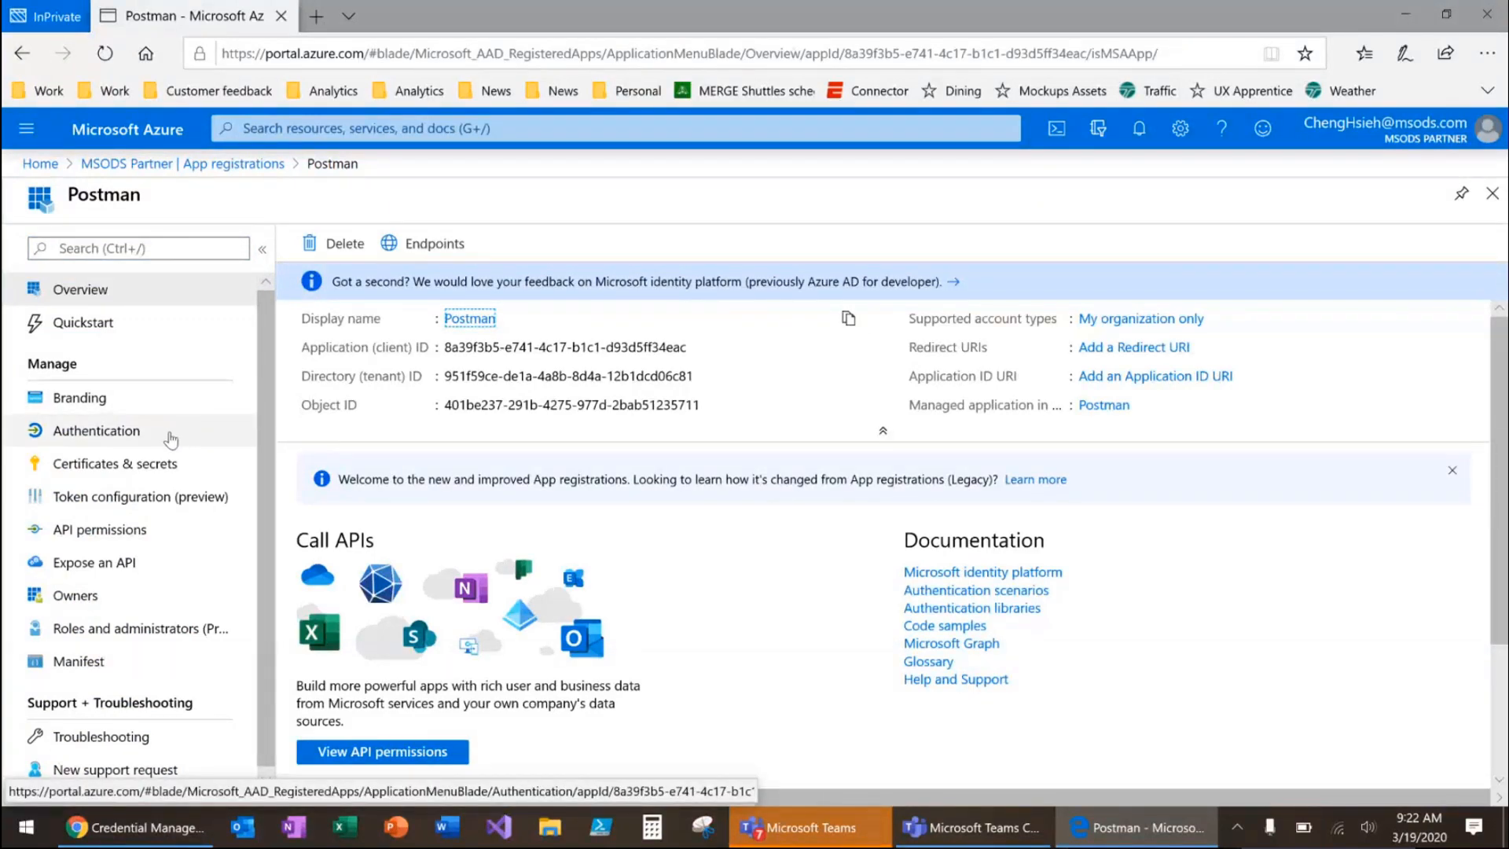
Add a client secret to the Postman app registration with a blank description and expiry in 1 year
left_click(152, 465)
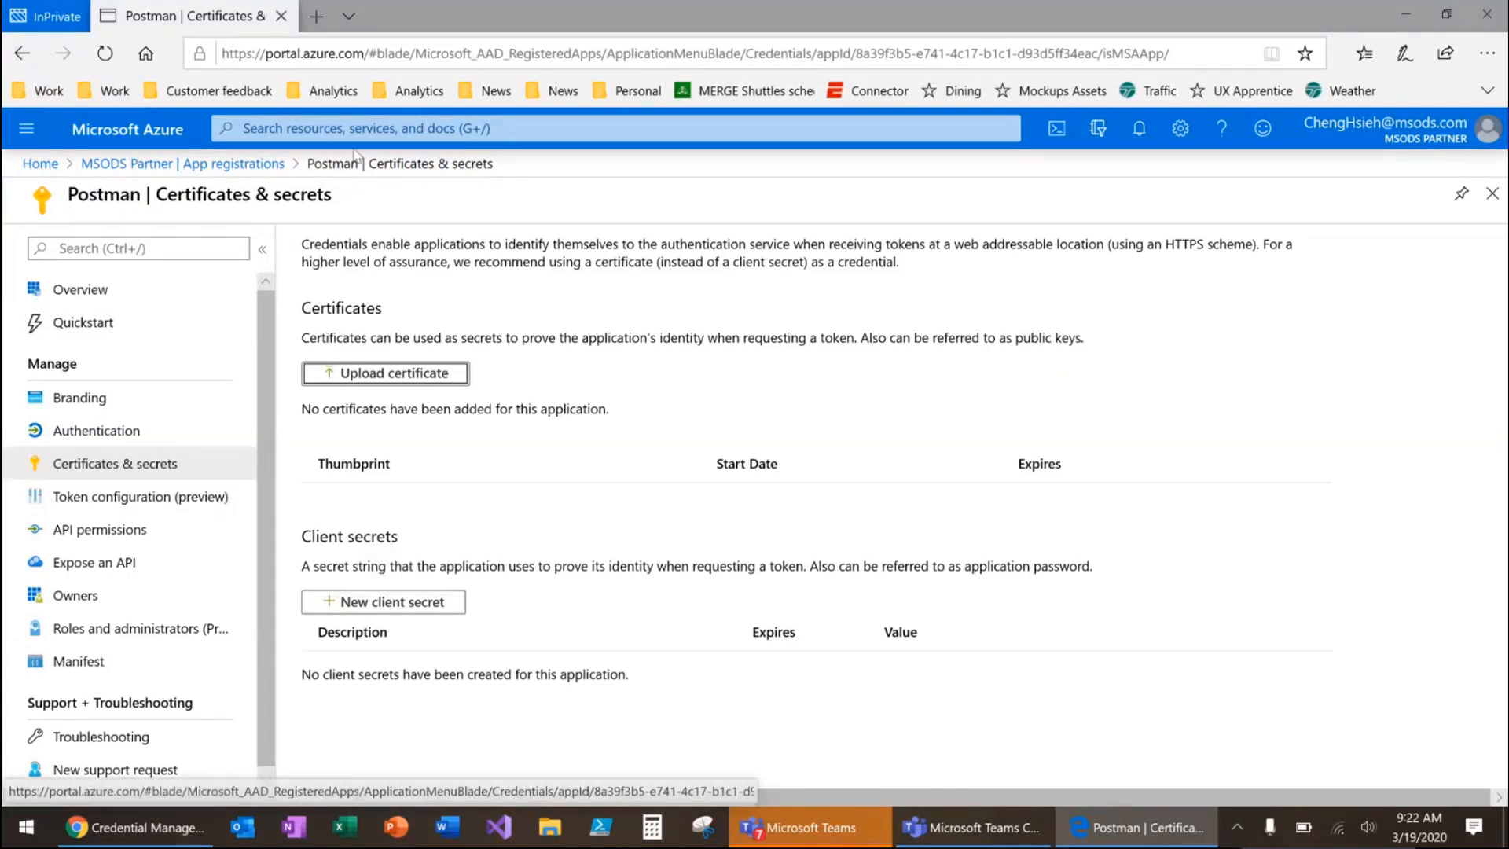
left_click(404, 612)
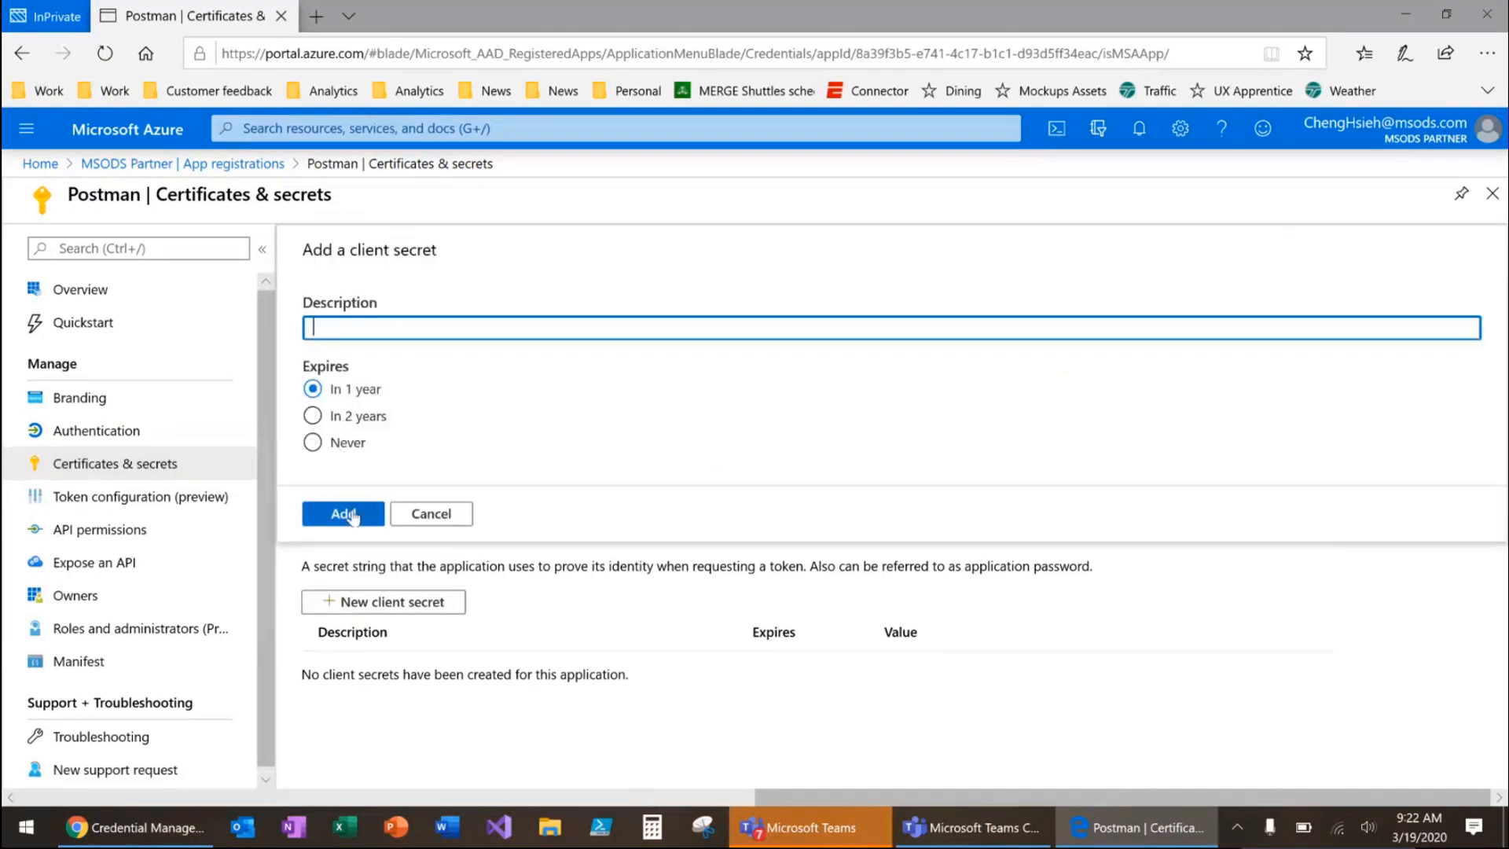
left_click(351, 517)
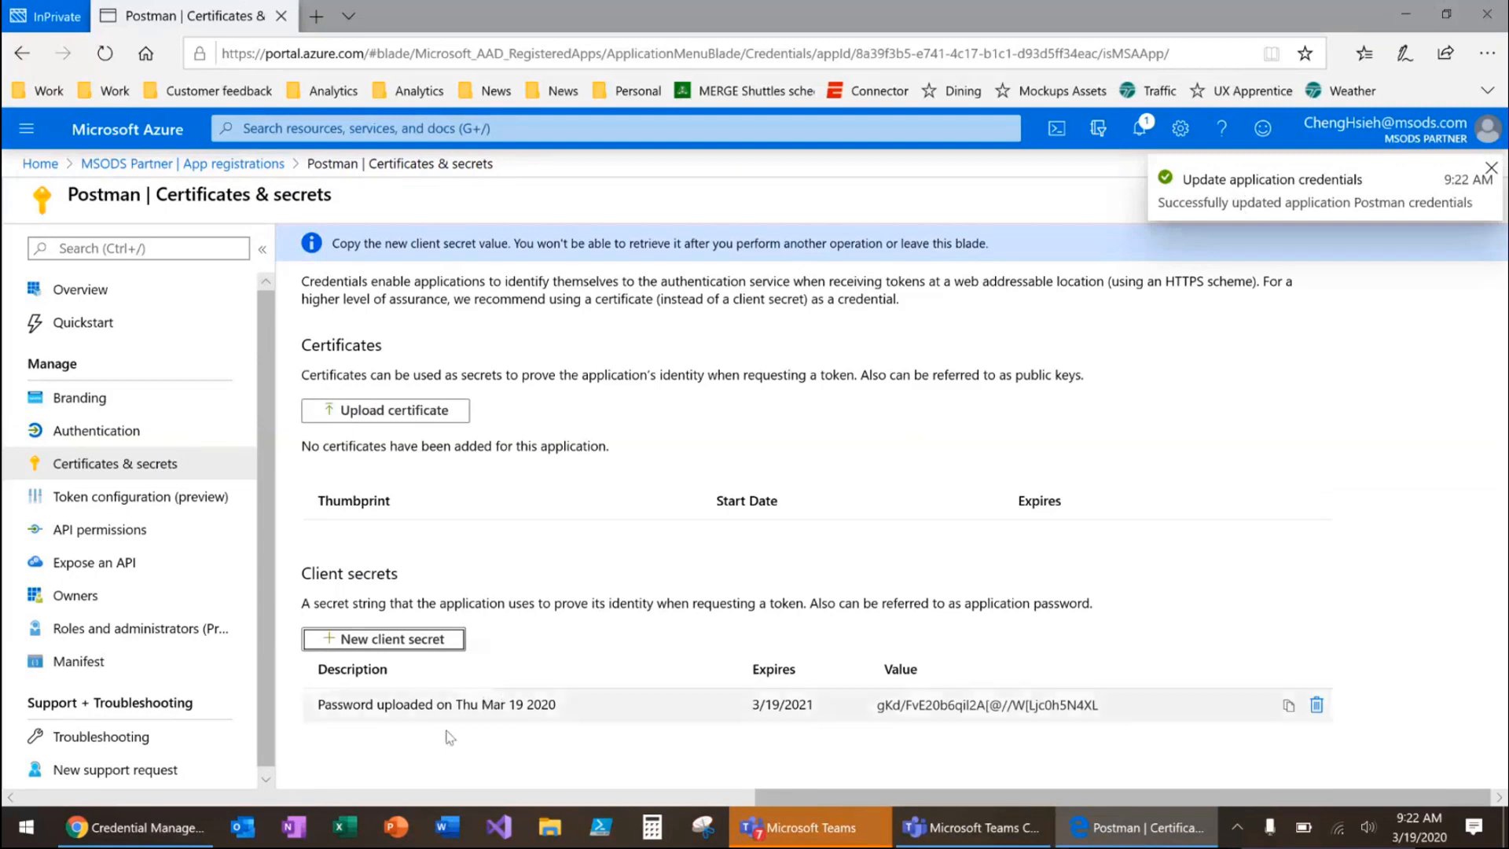
Check which actions the assigned user can perform on Postman's Authentication and API permissions pages
left_click(95, 431)
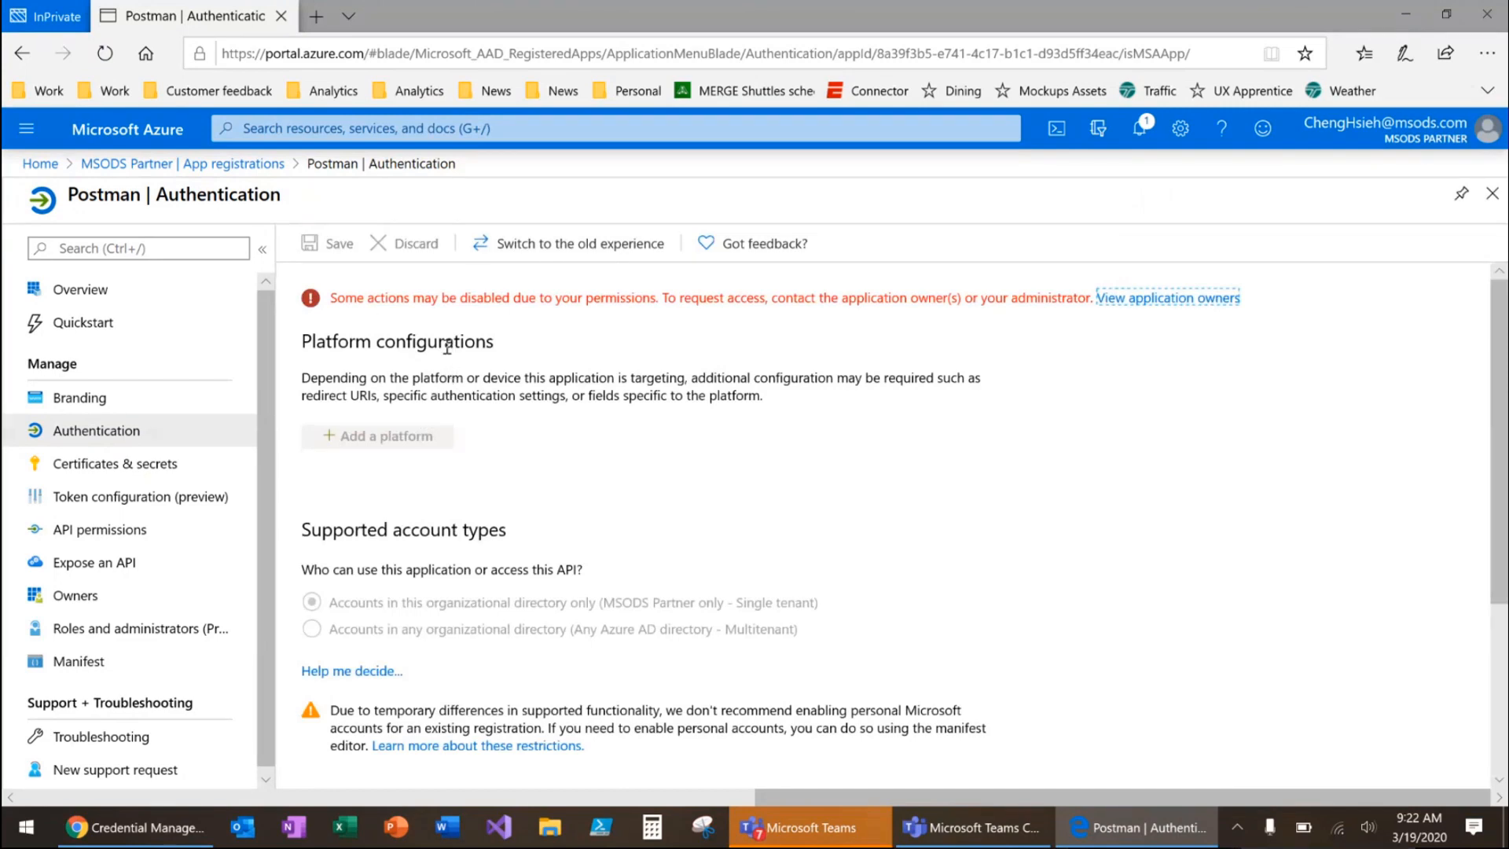
left_click_drag(330, 299, 346, 301)
left_click(442, 459)
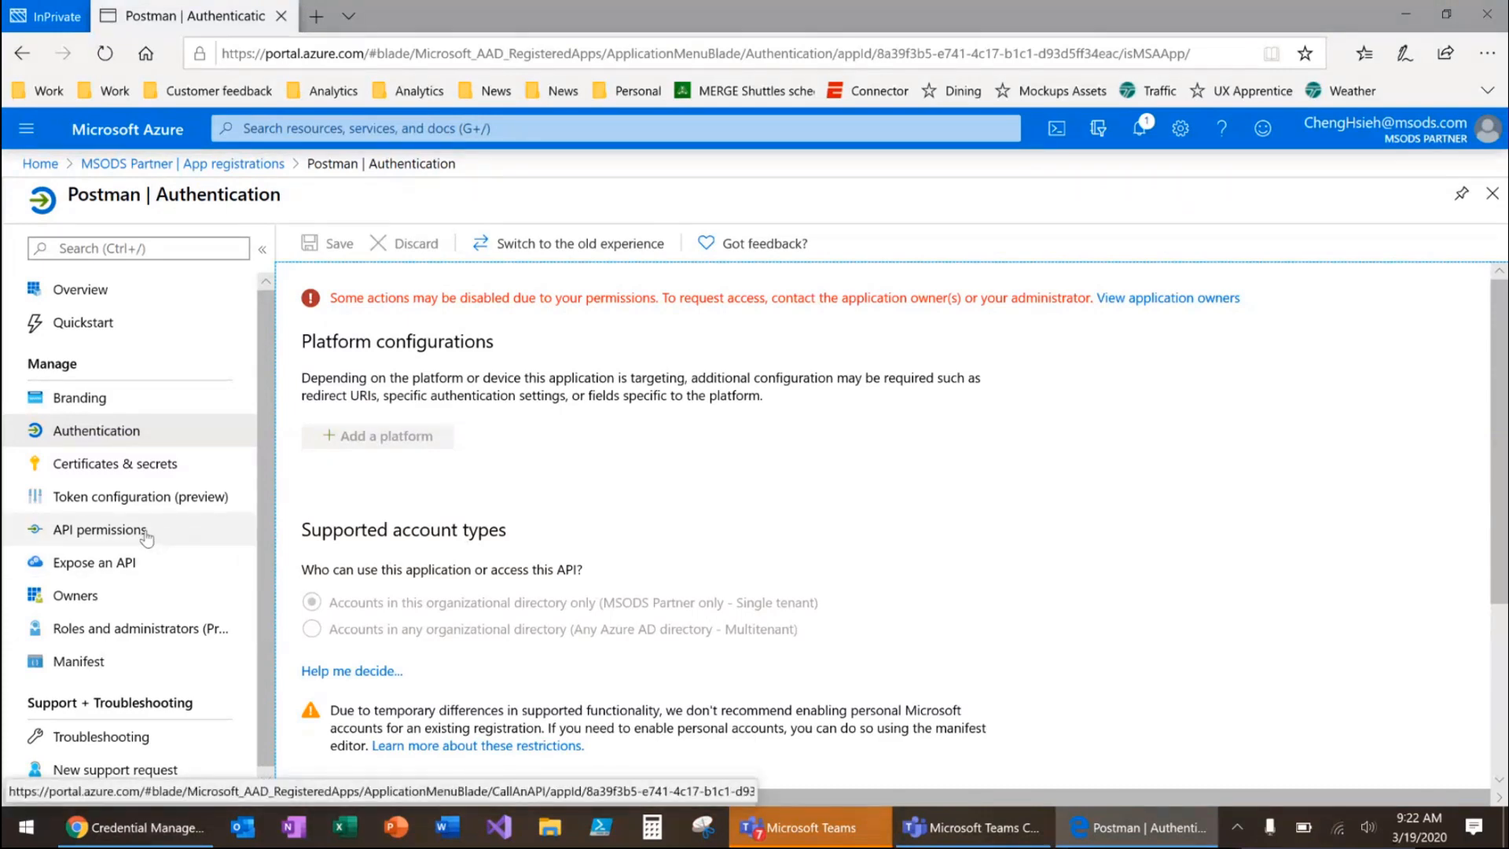
left_click(111, 532)
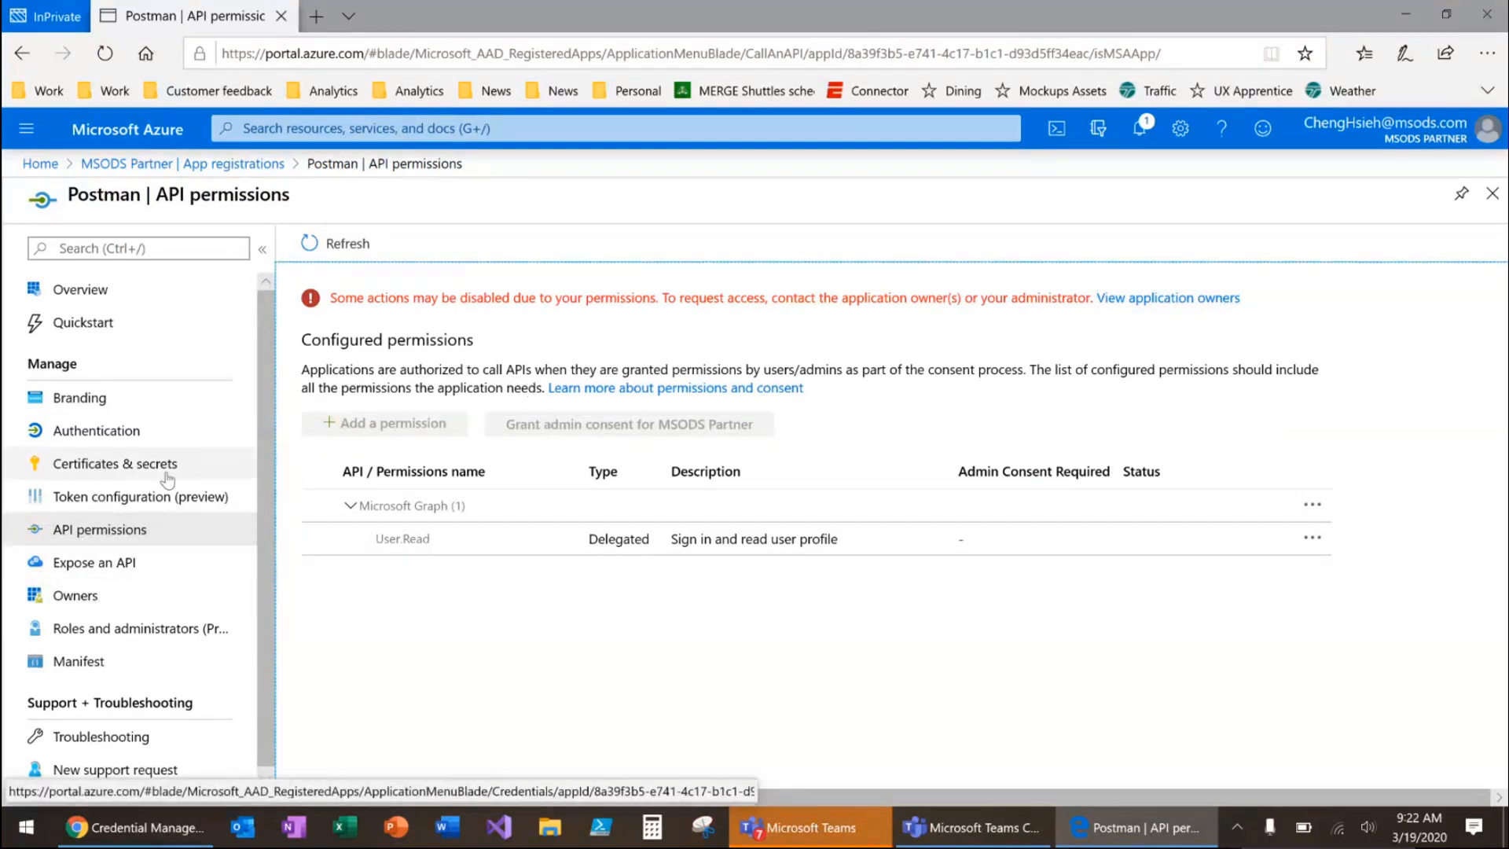
Switch to the administrator's Chrome window and review the permission listed in the Credential Manager role's description
key("alt+Tab")
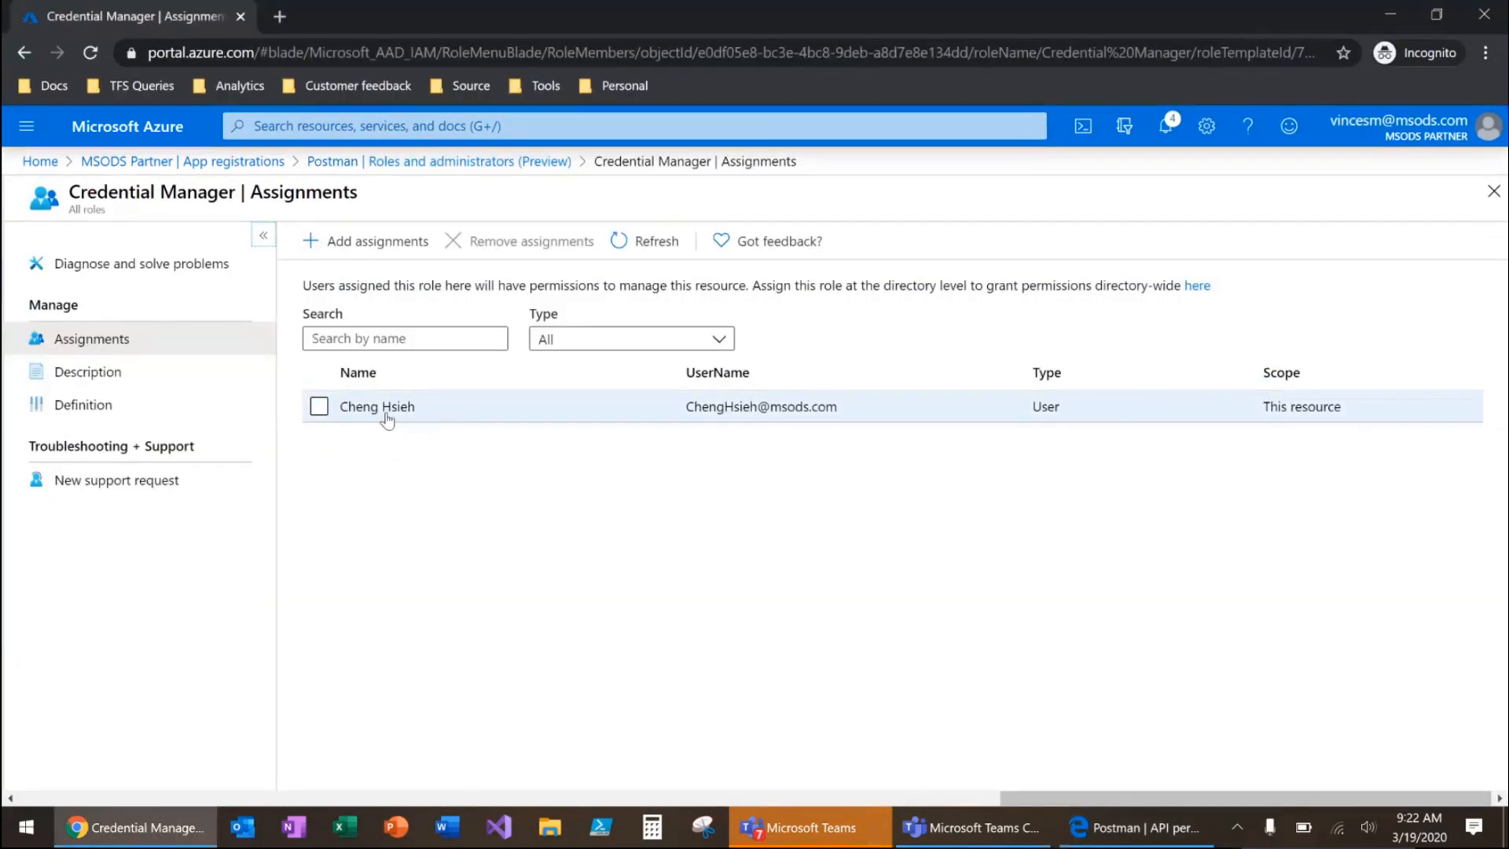
left_click(168, 376)
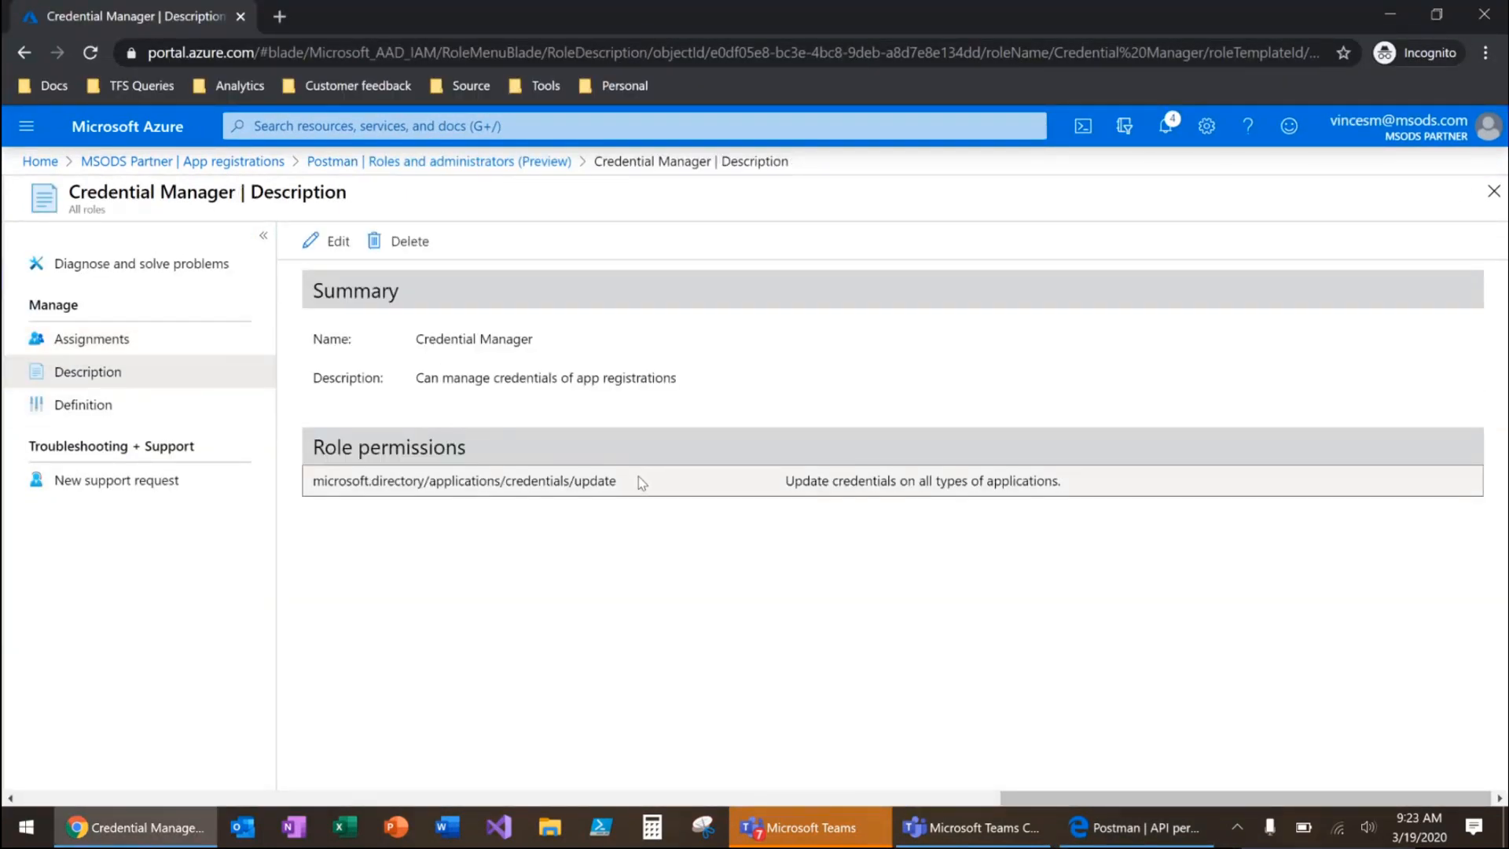
left_click_drag(638, 476, 313, 475)
Switch back to the InPrivate Edge window and check the Company Payroll app registration's certificates and secrets as the assigned user
key("alt+Tab")
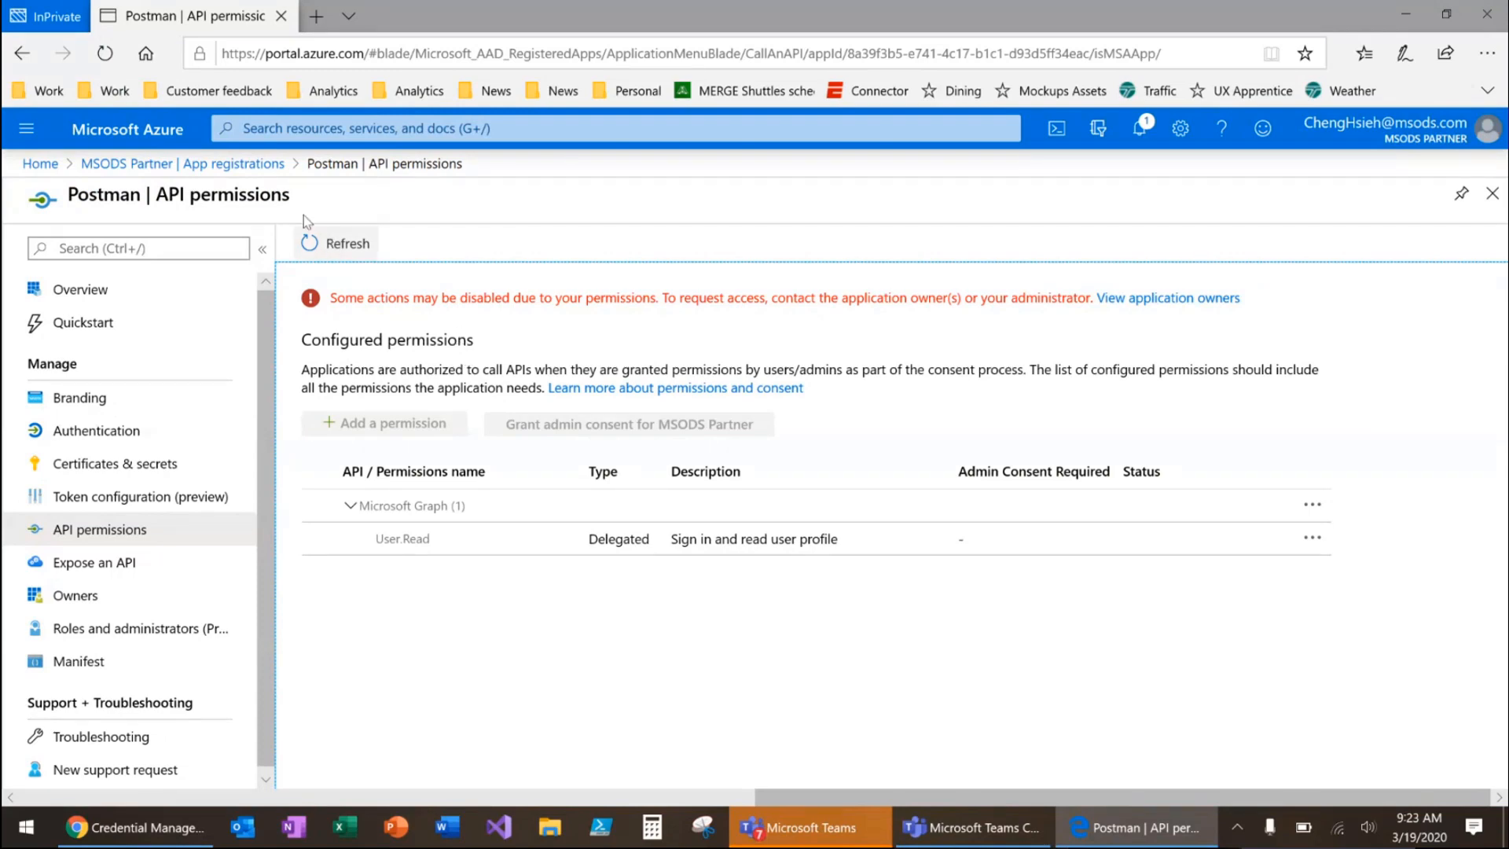
left_click(223, 165)
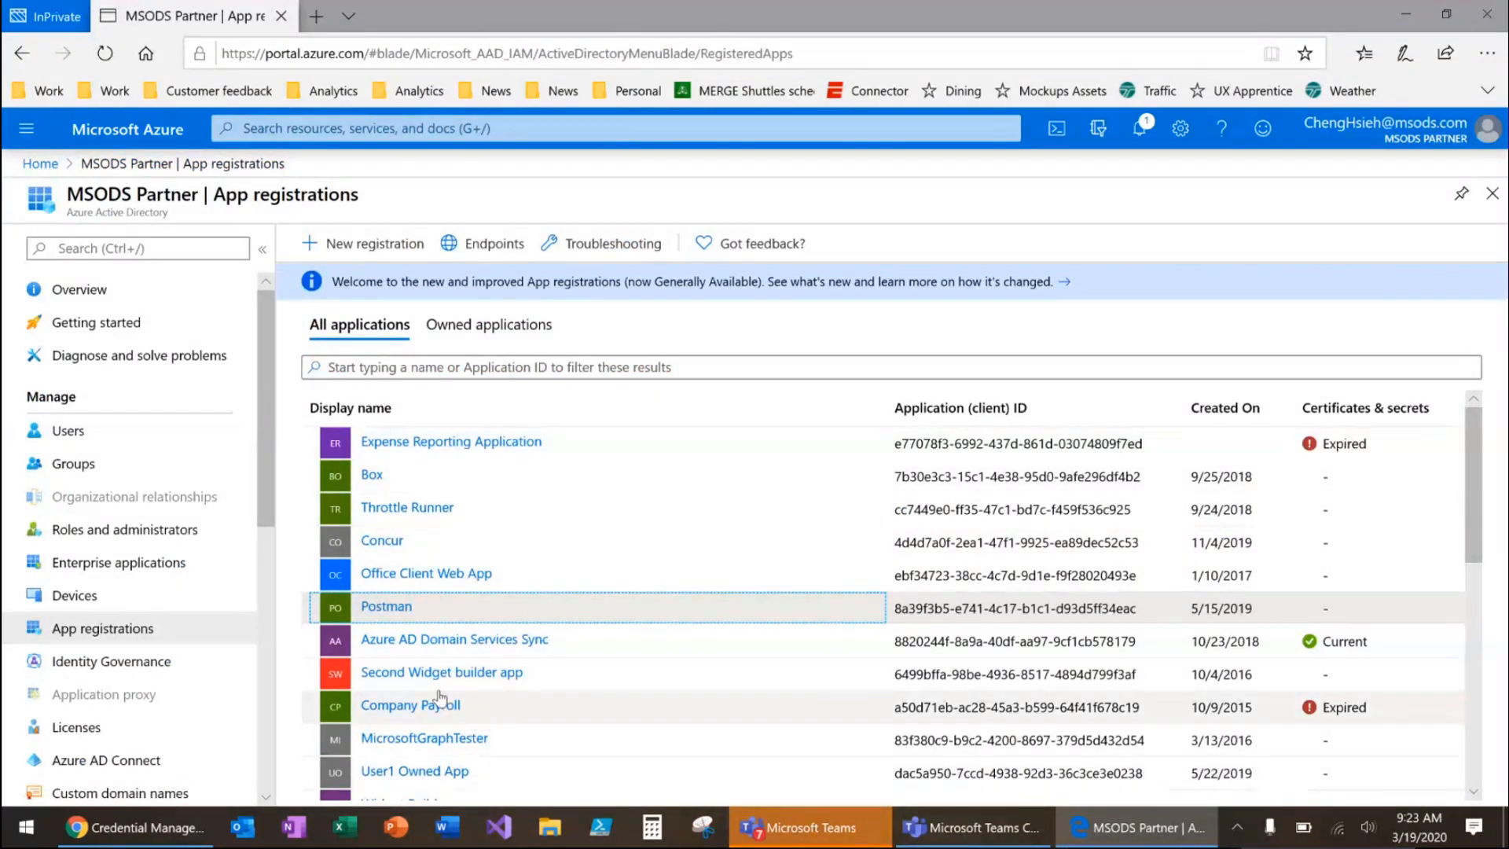
left_click(405, 707)
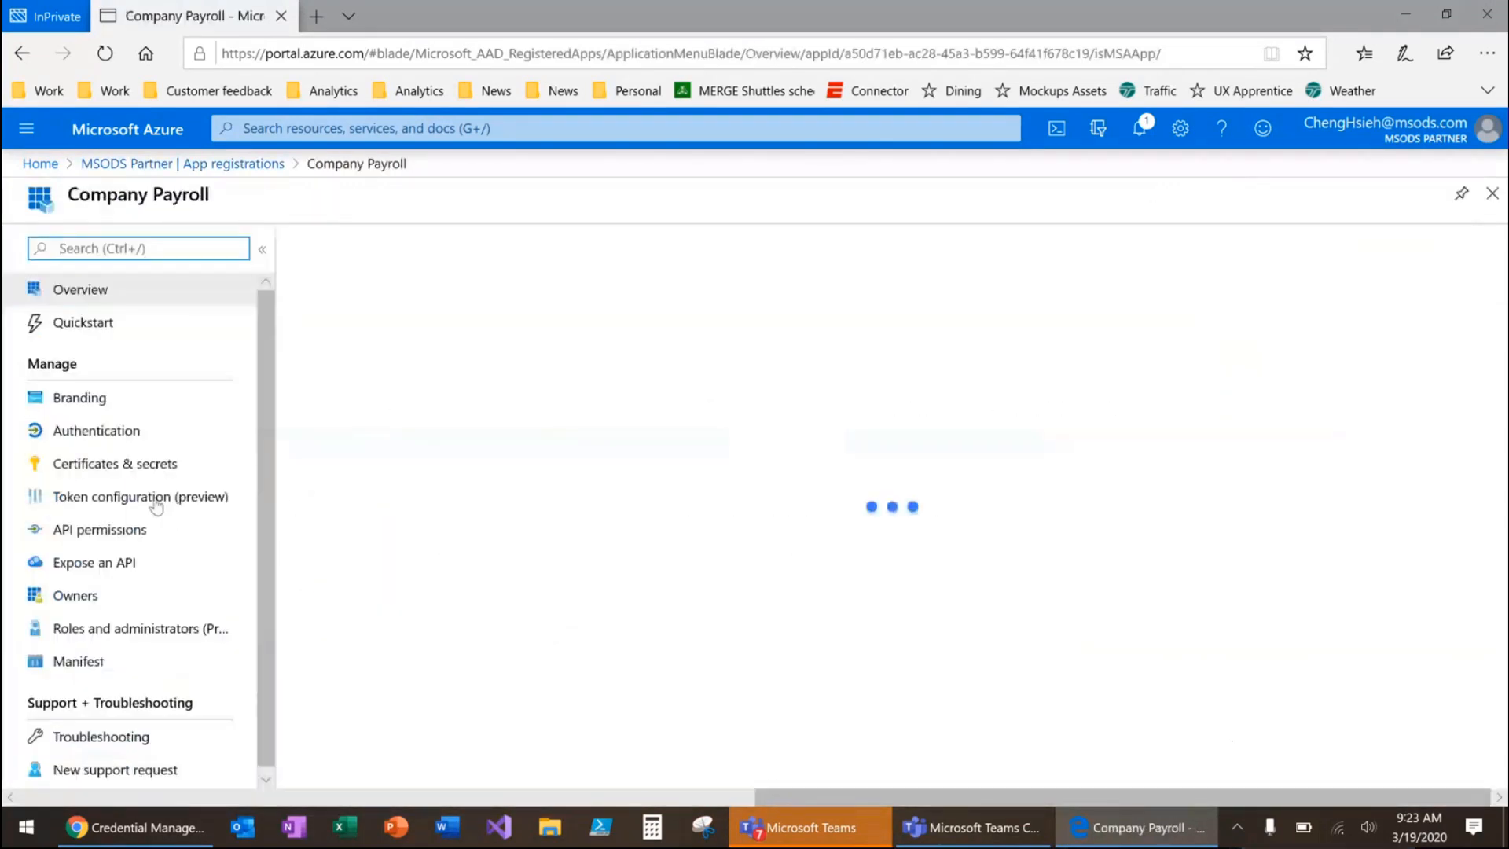
left_click(113, 469)
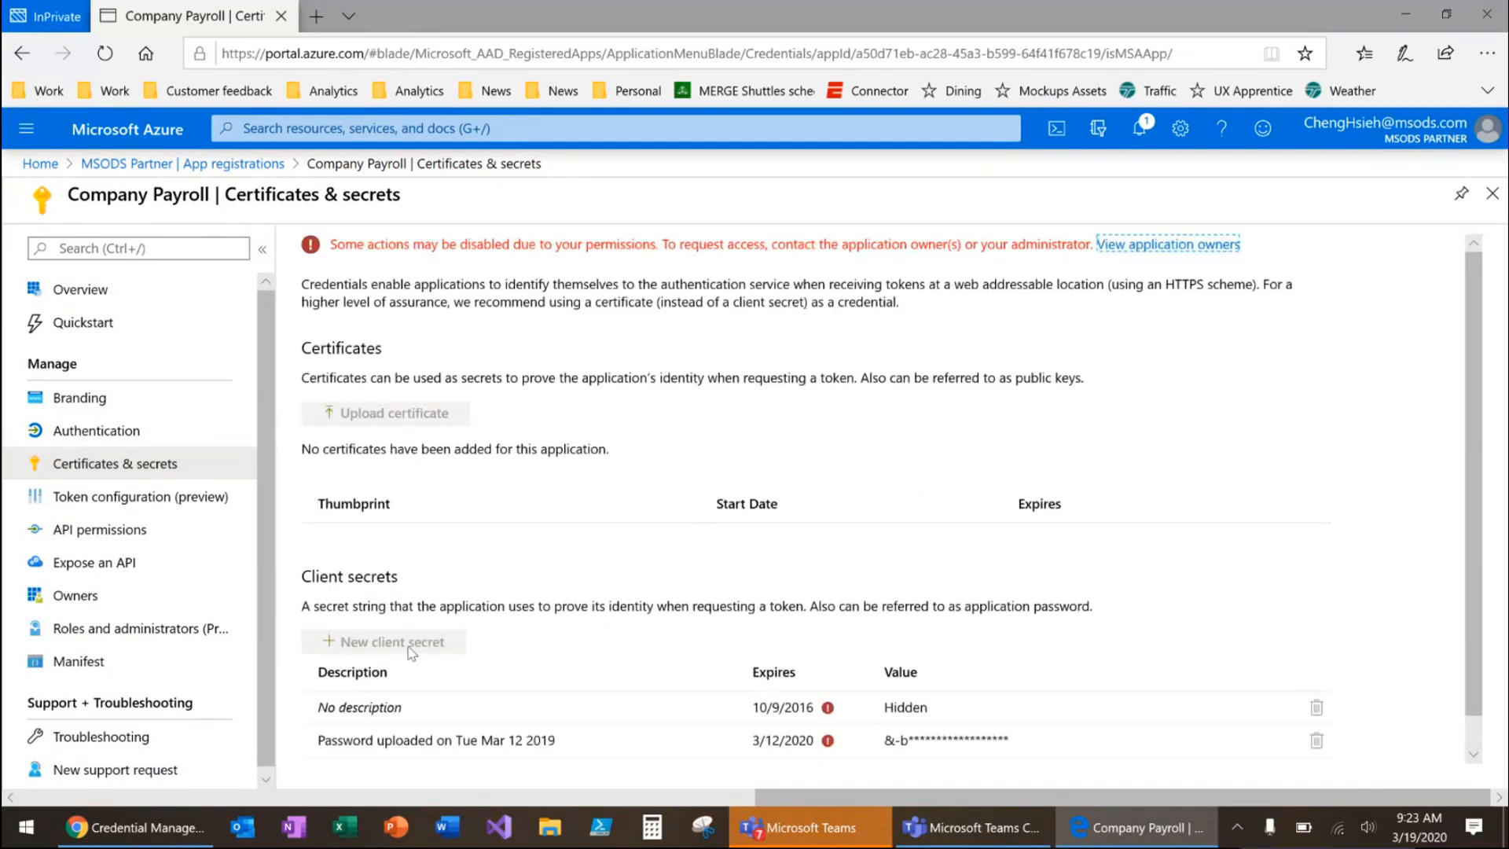
left_click(508, 591)
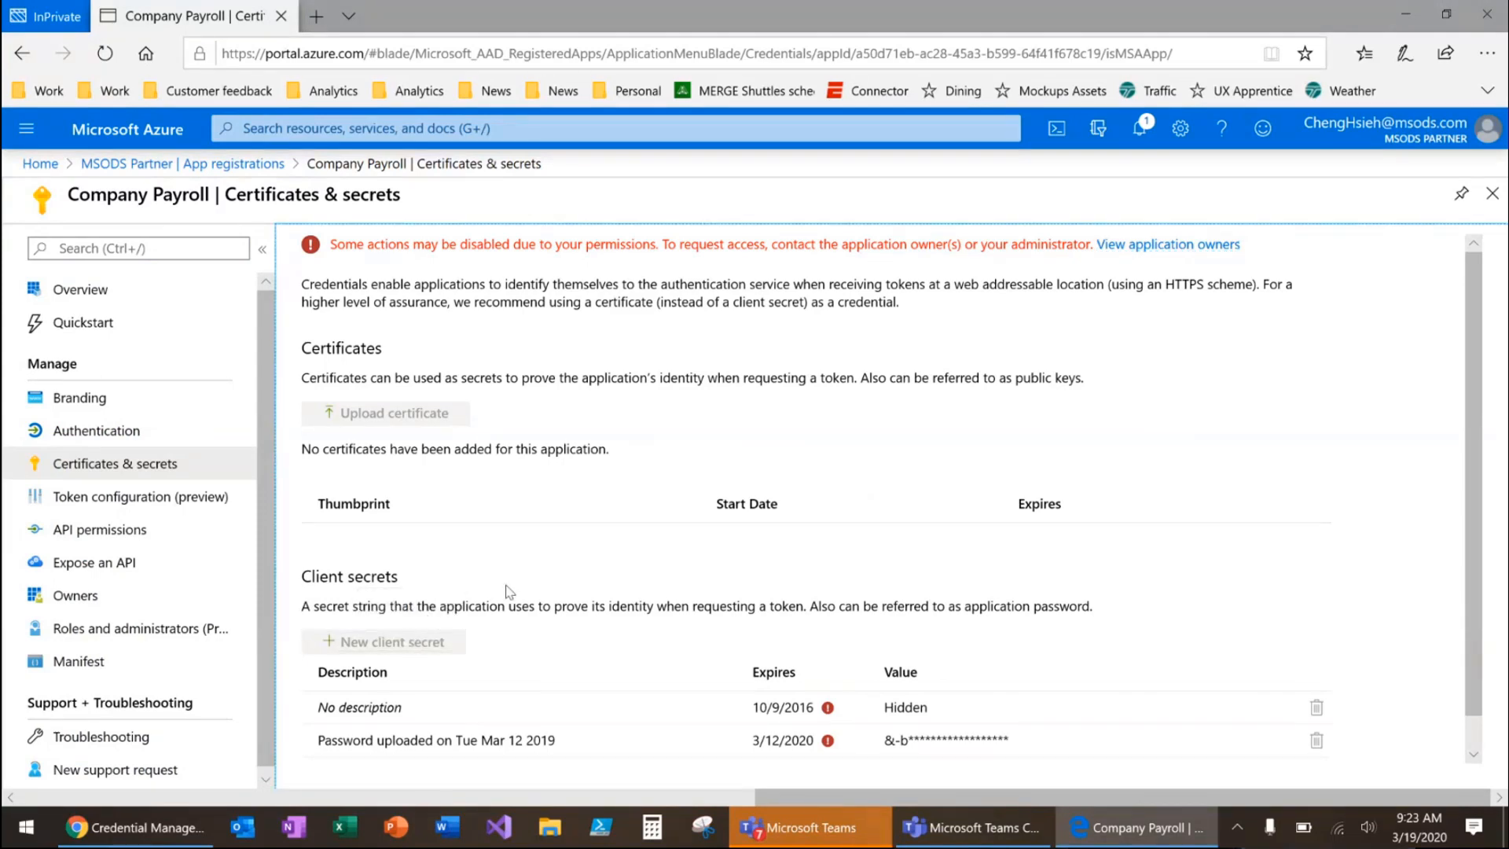
In the administrator's Chrome window, assign the Credential Manager role on the Company Payroll app registration to another user, found by first name
key("alt+Tab")
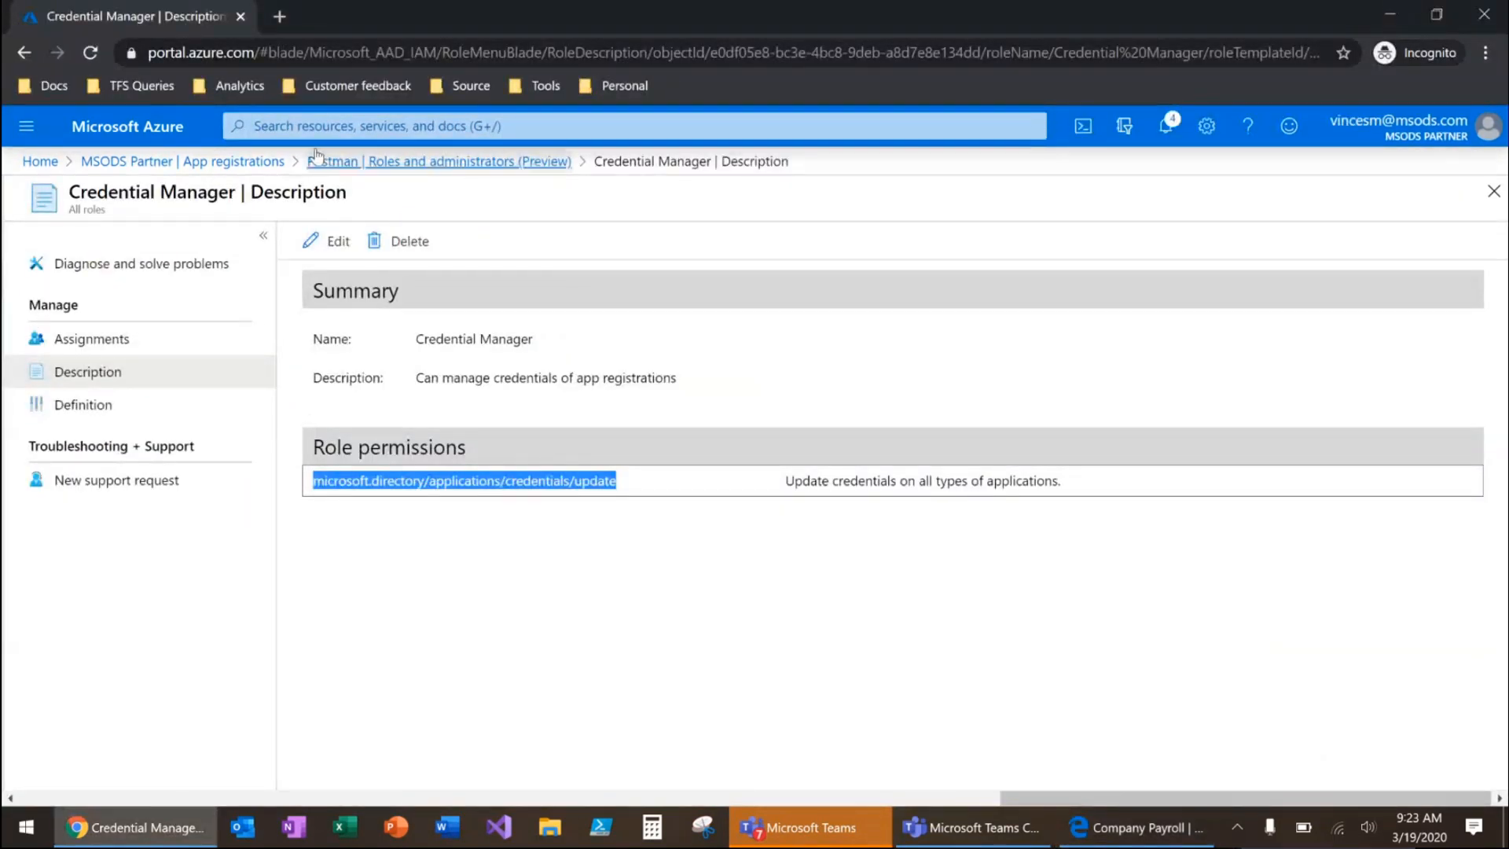
left_click(253, 165)
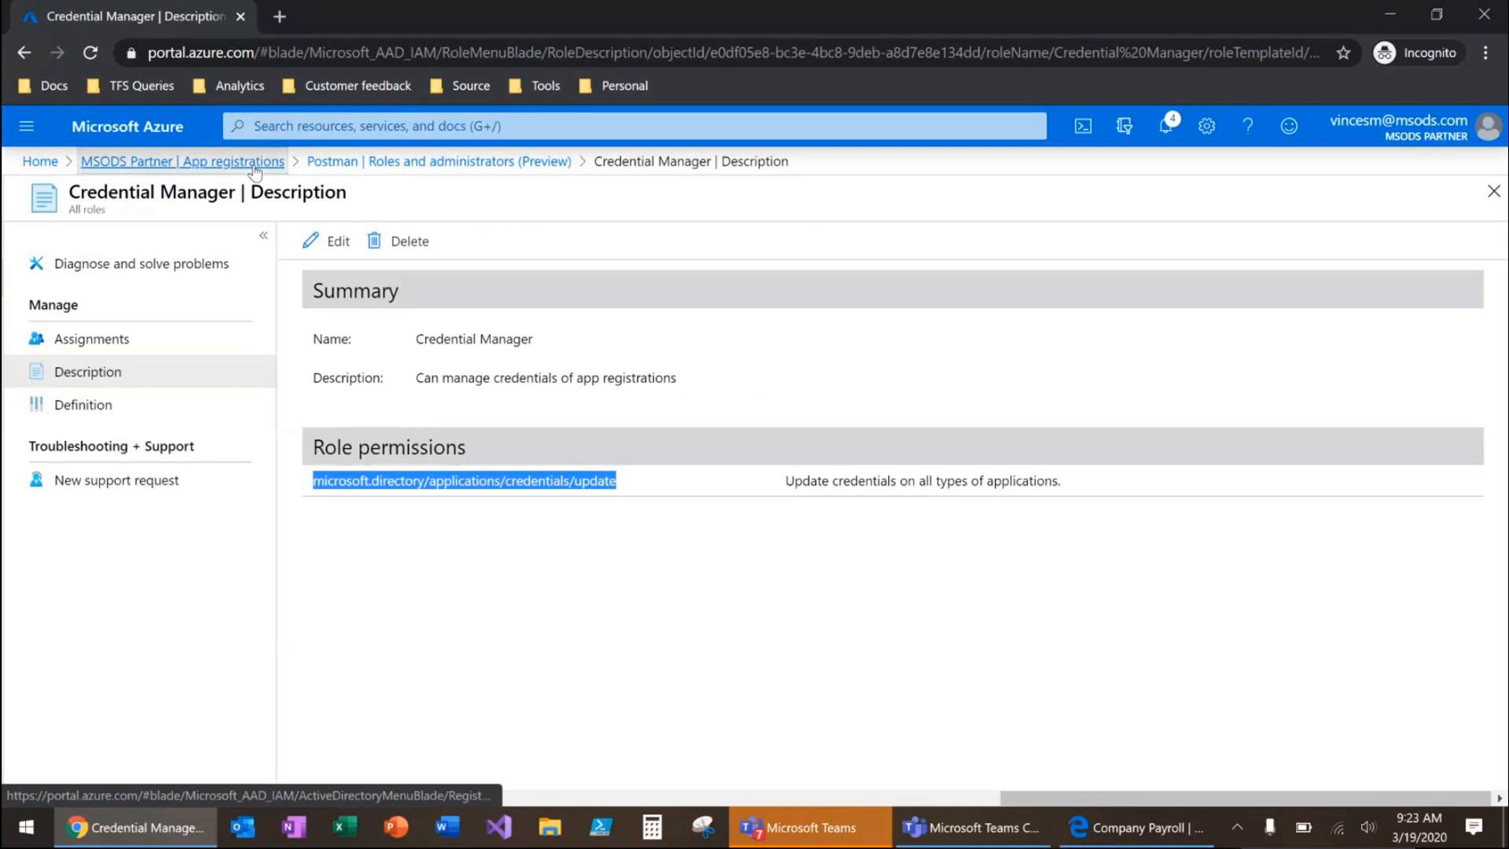
left_click(427, 710)
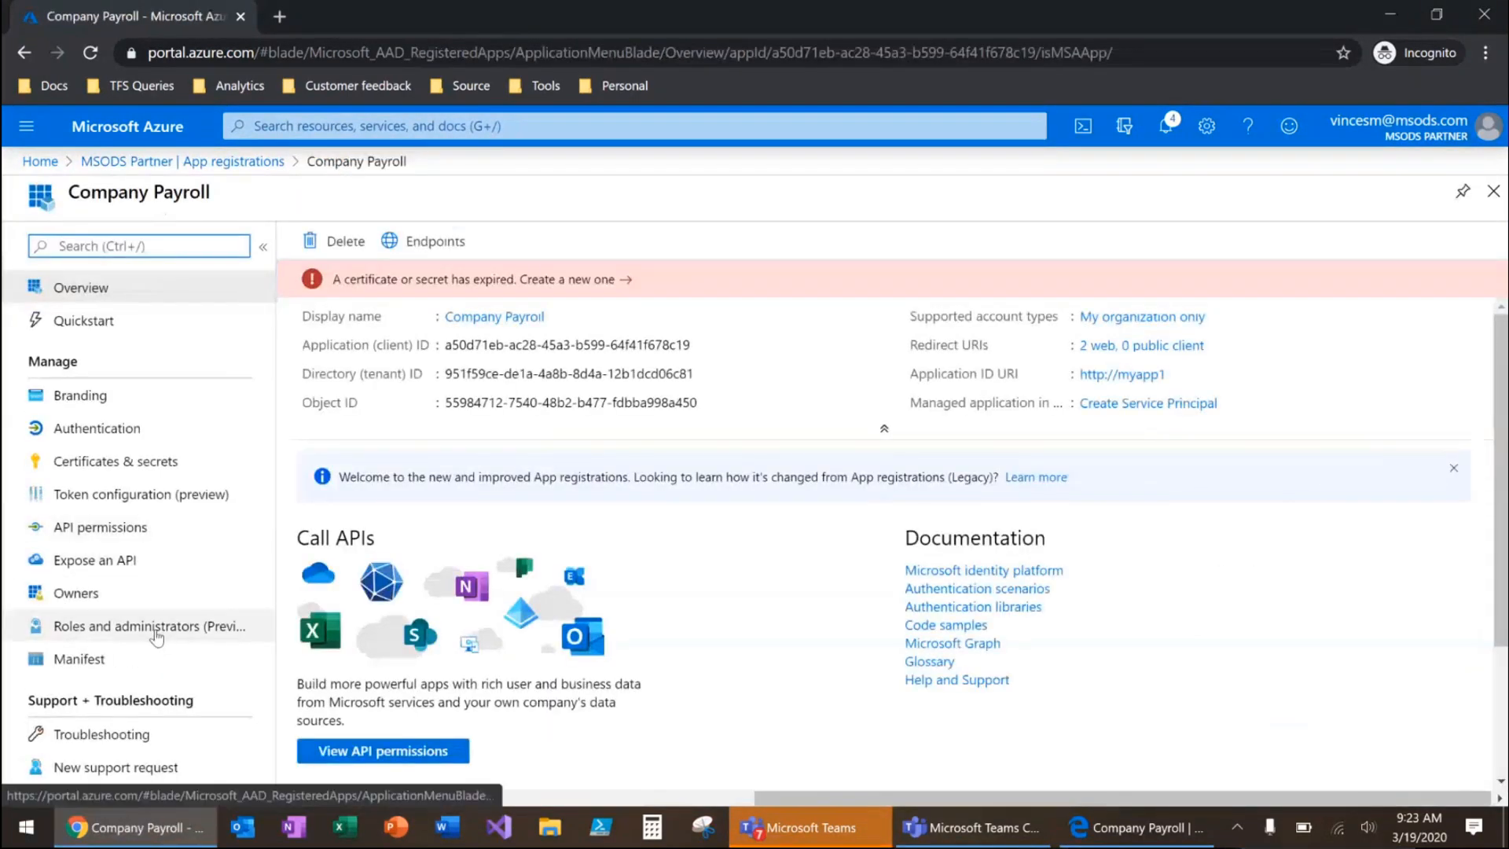
left_click(158, 627)
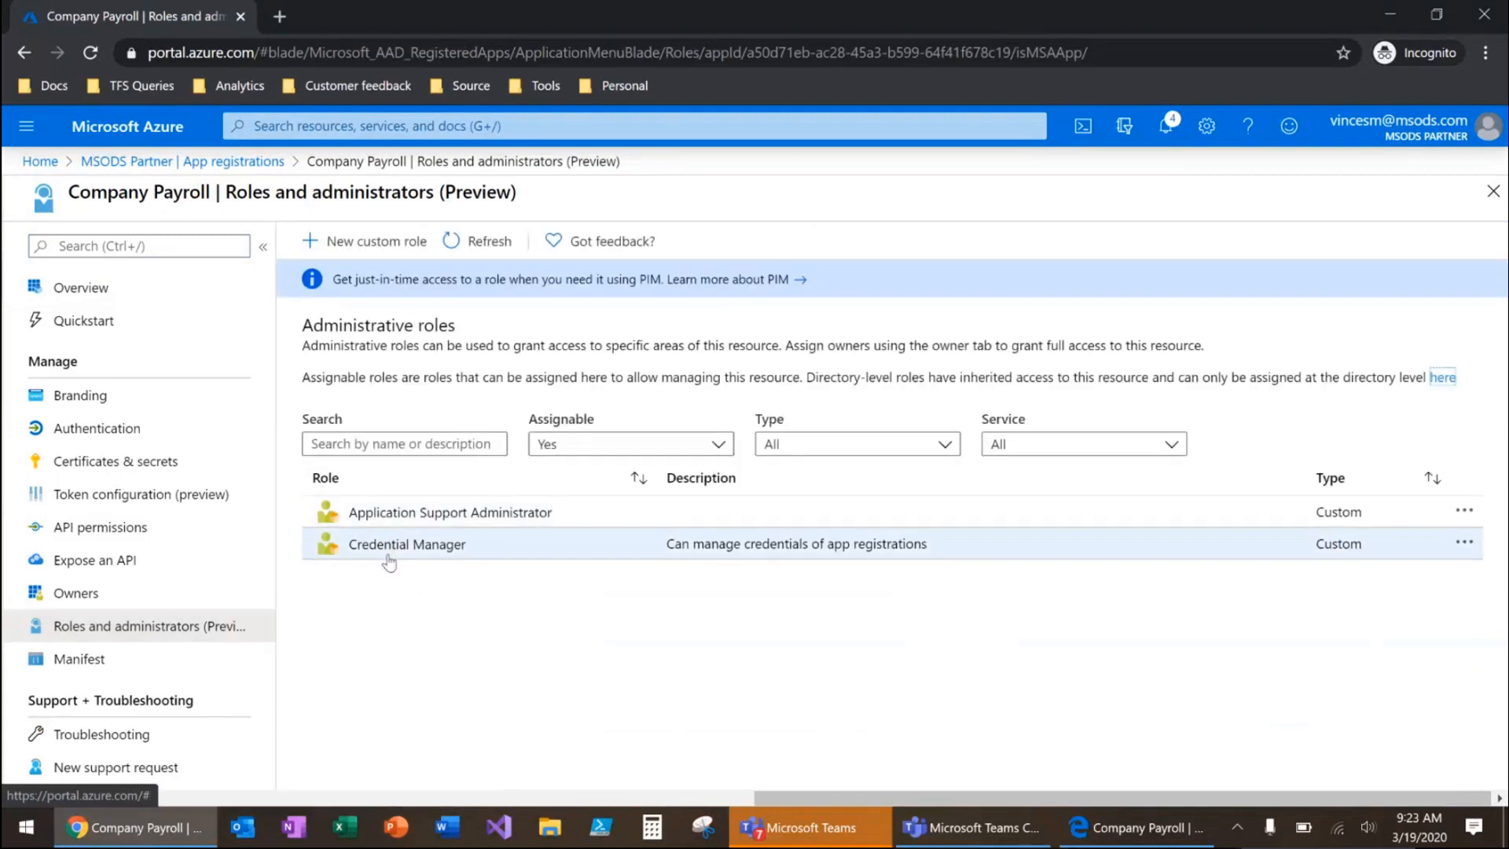
left_click(398, 554)
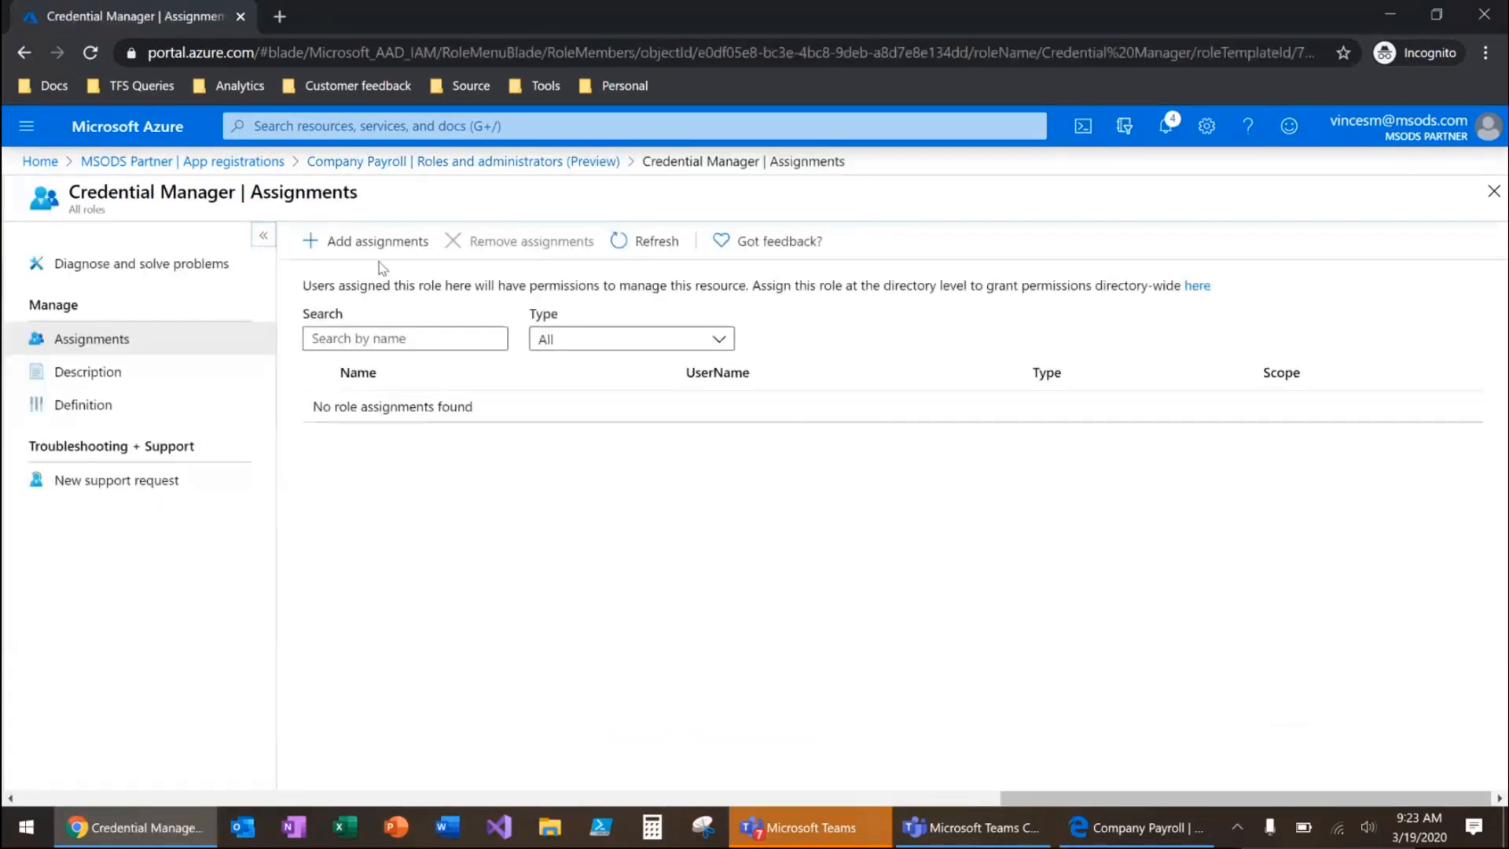
left_click(379, 244)
type("bian")
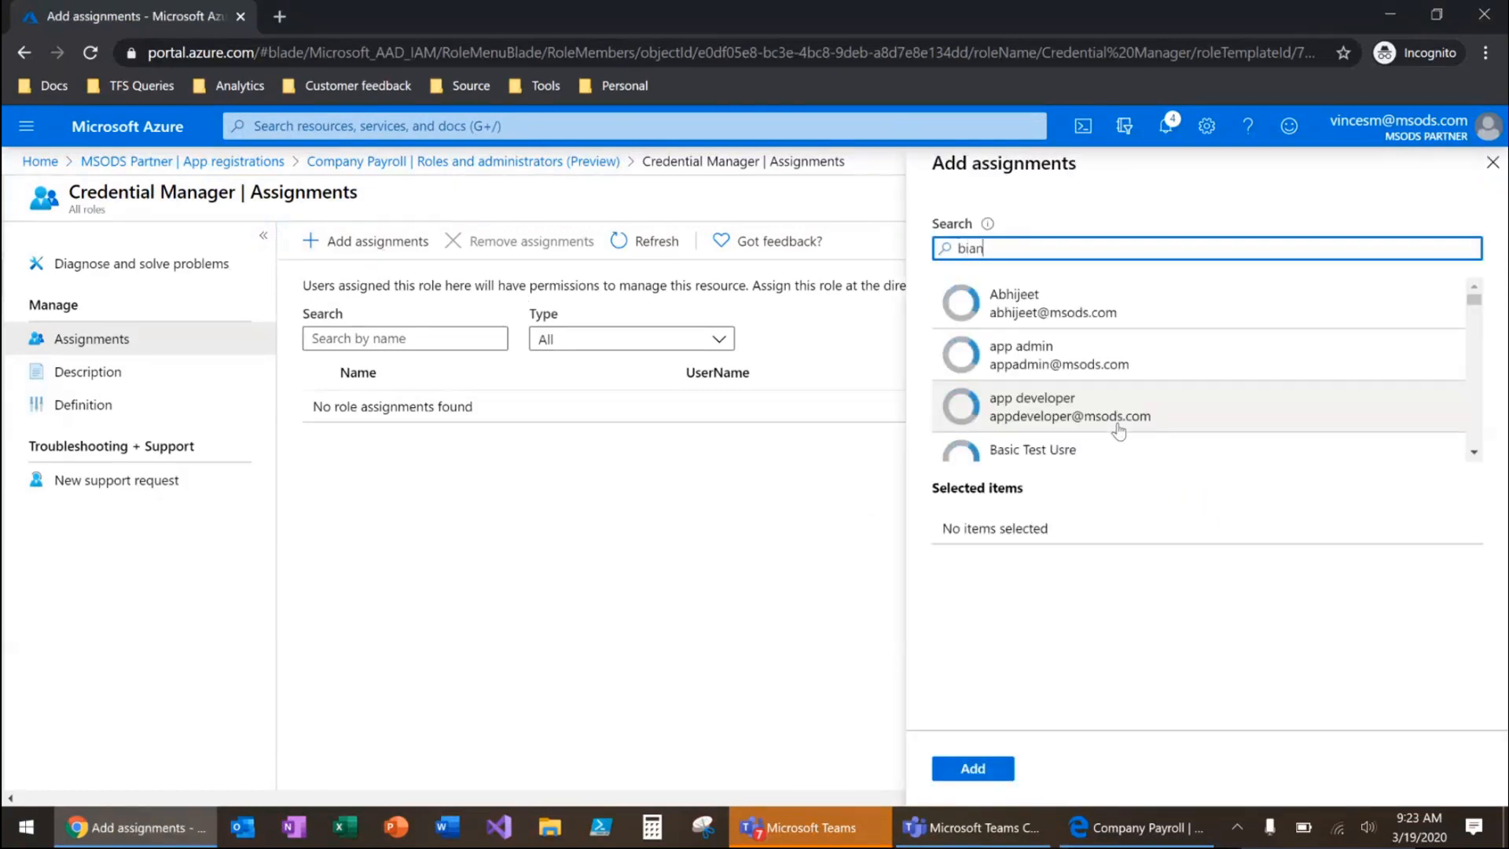
left_click(1006, 293)
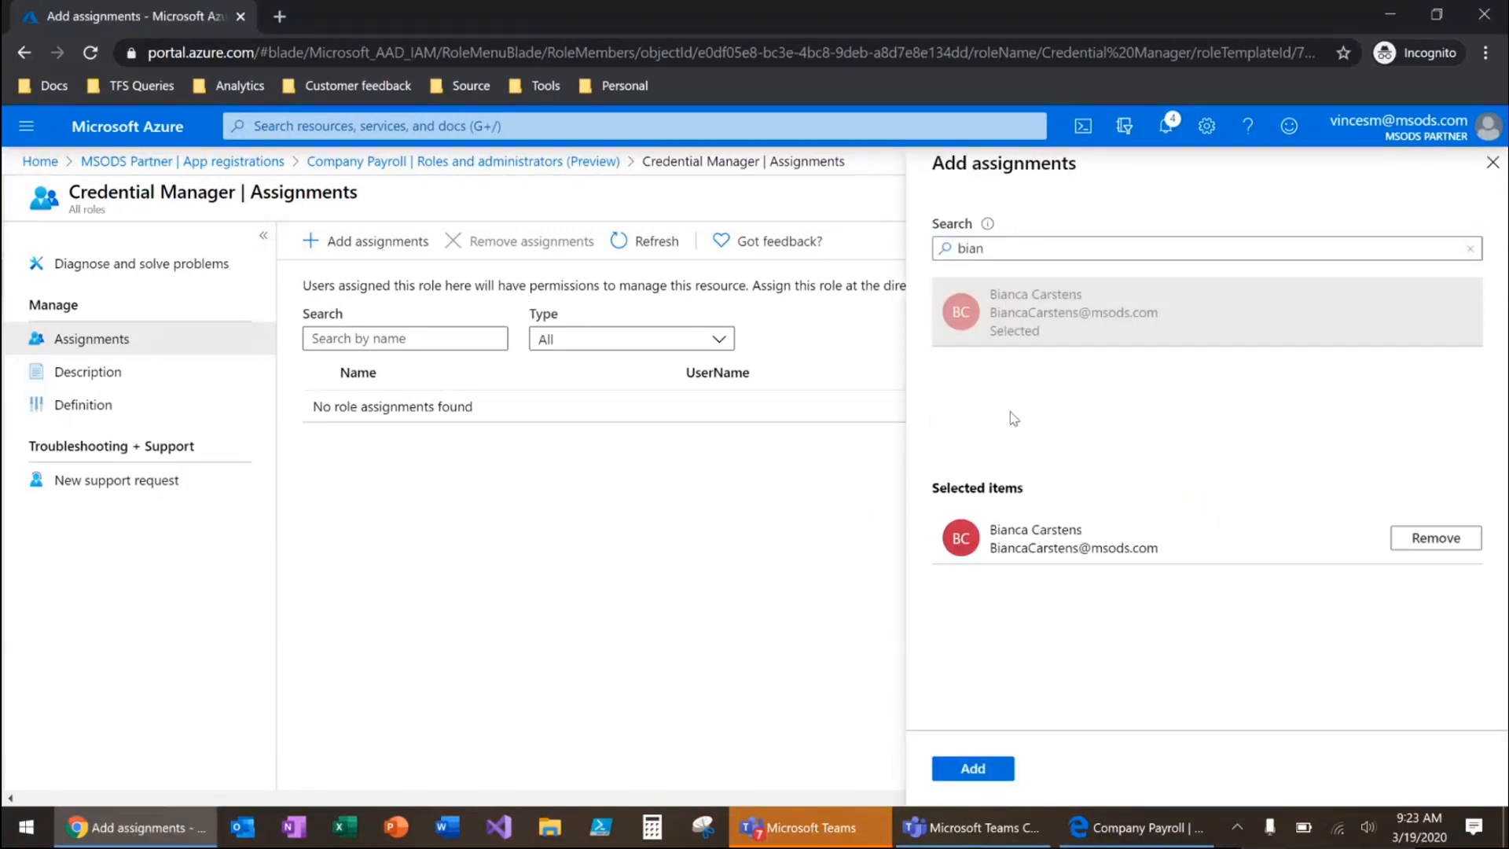
left_click(962, 764)
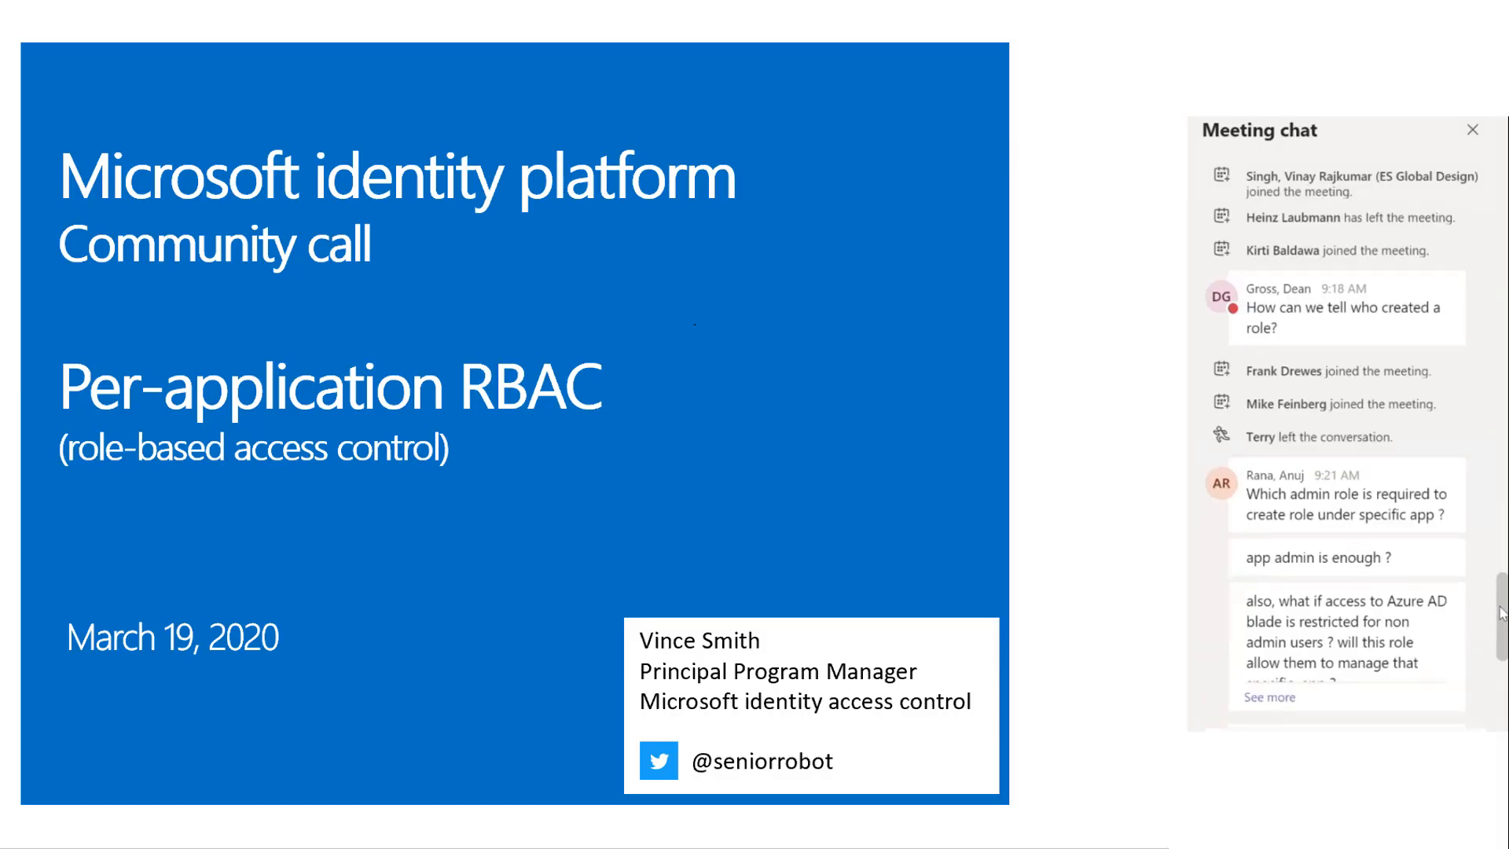
left_click_drag(1502, 613, 1503, 617)
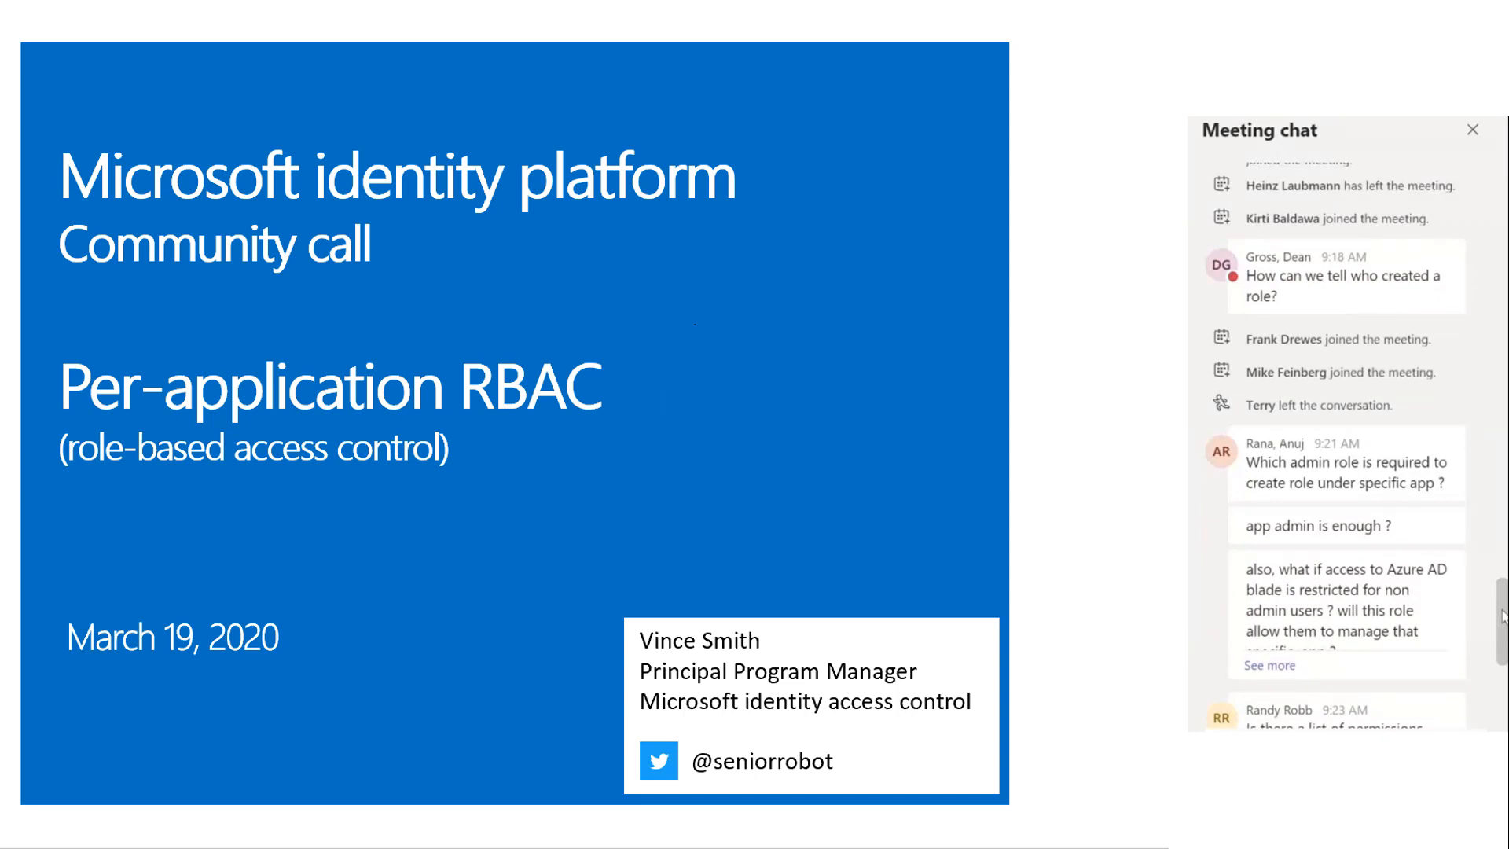
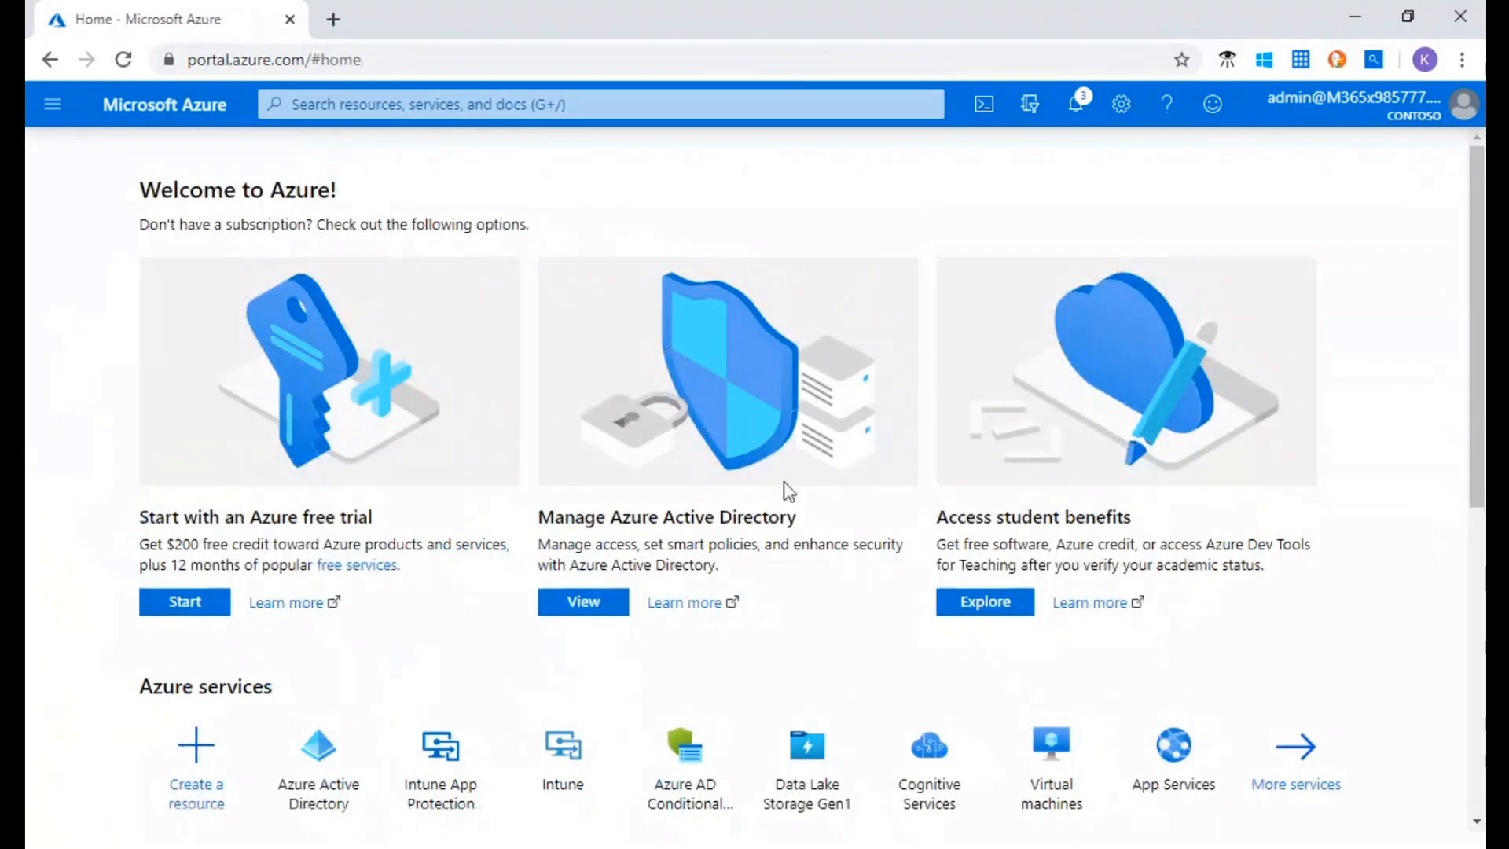
Open the token configuration page of the Test Community Call App registration in Azure Active Directory
left_click(314, 766)
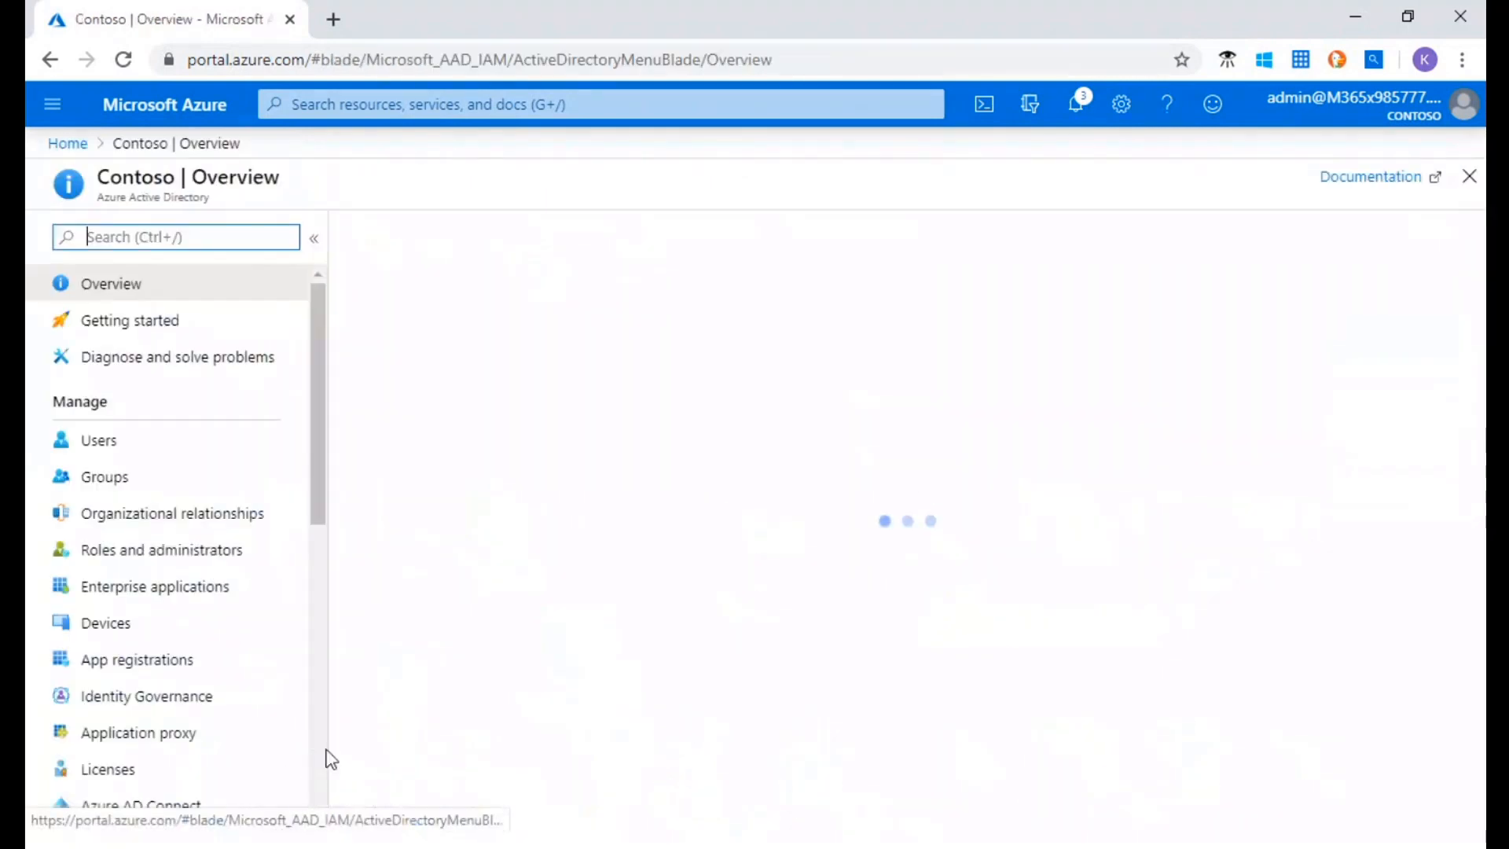
left_click(138, 662)
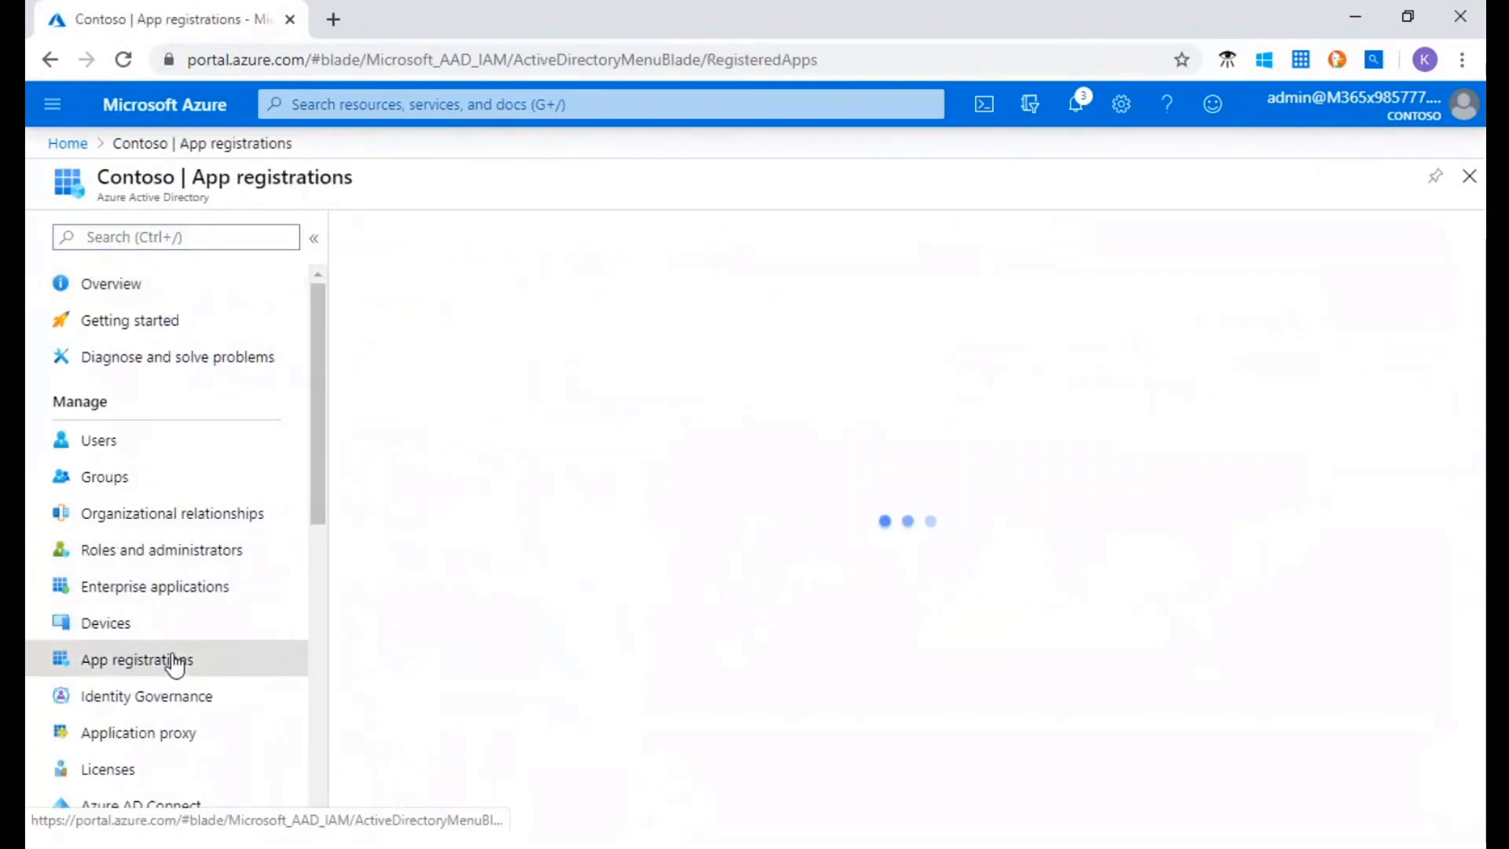
scroll(594, 550, "down", 5)
scroll(590, 562, "down", 3)
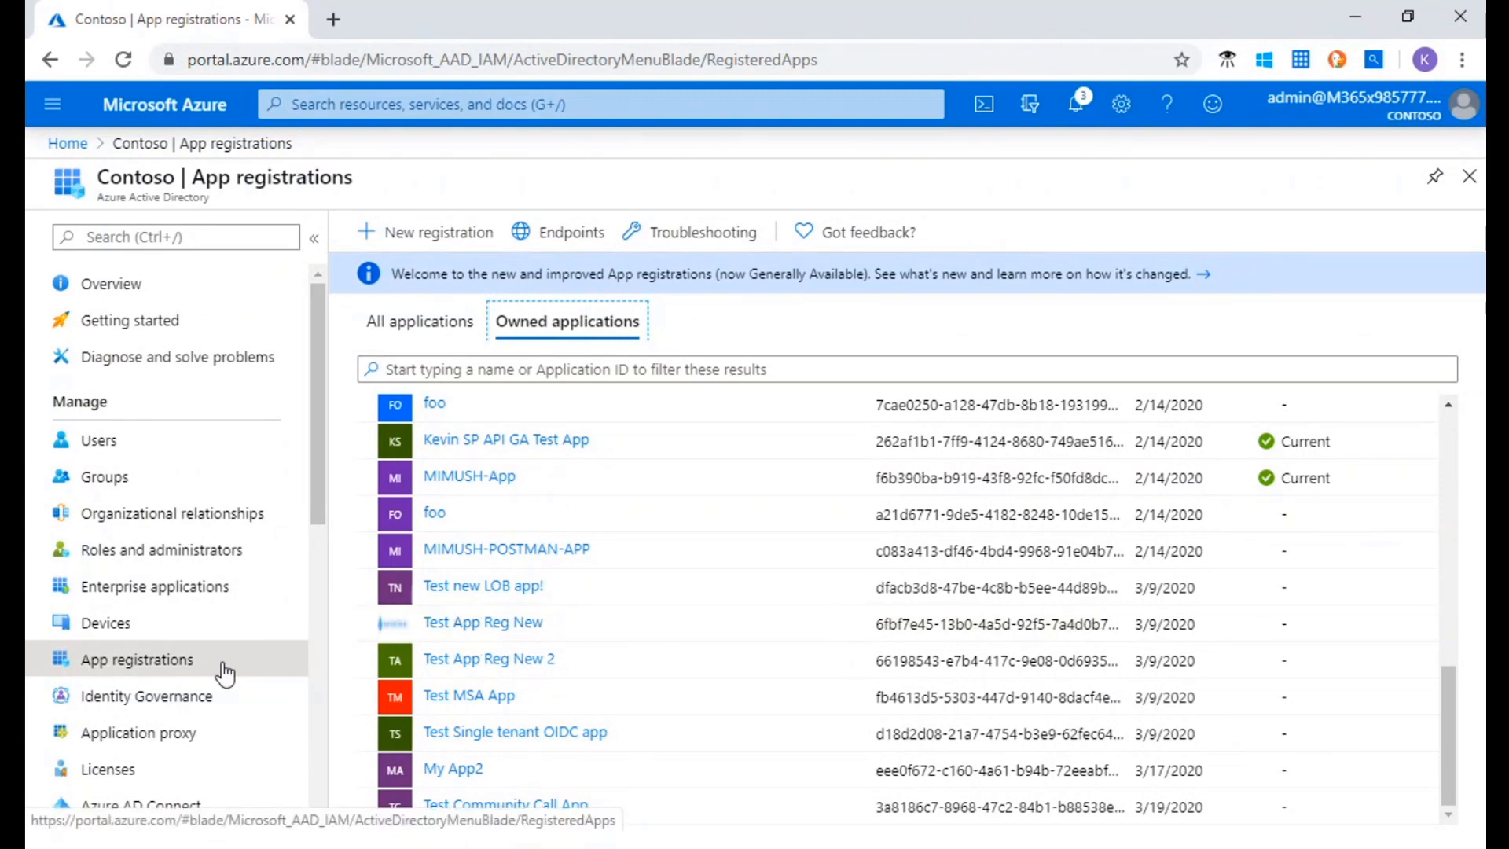
left_click(489, 807)
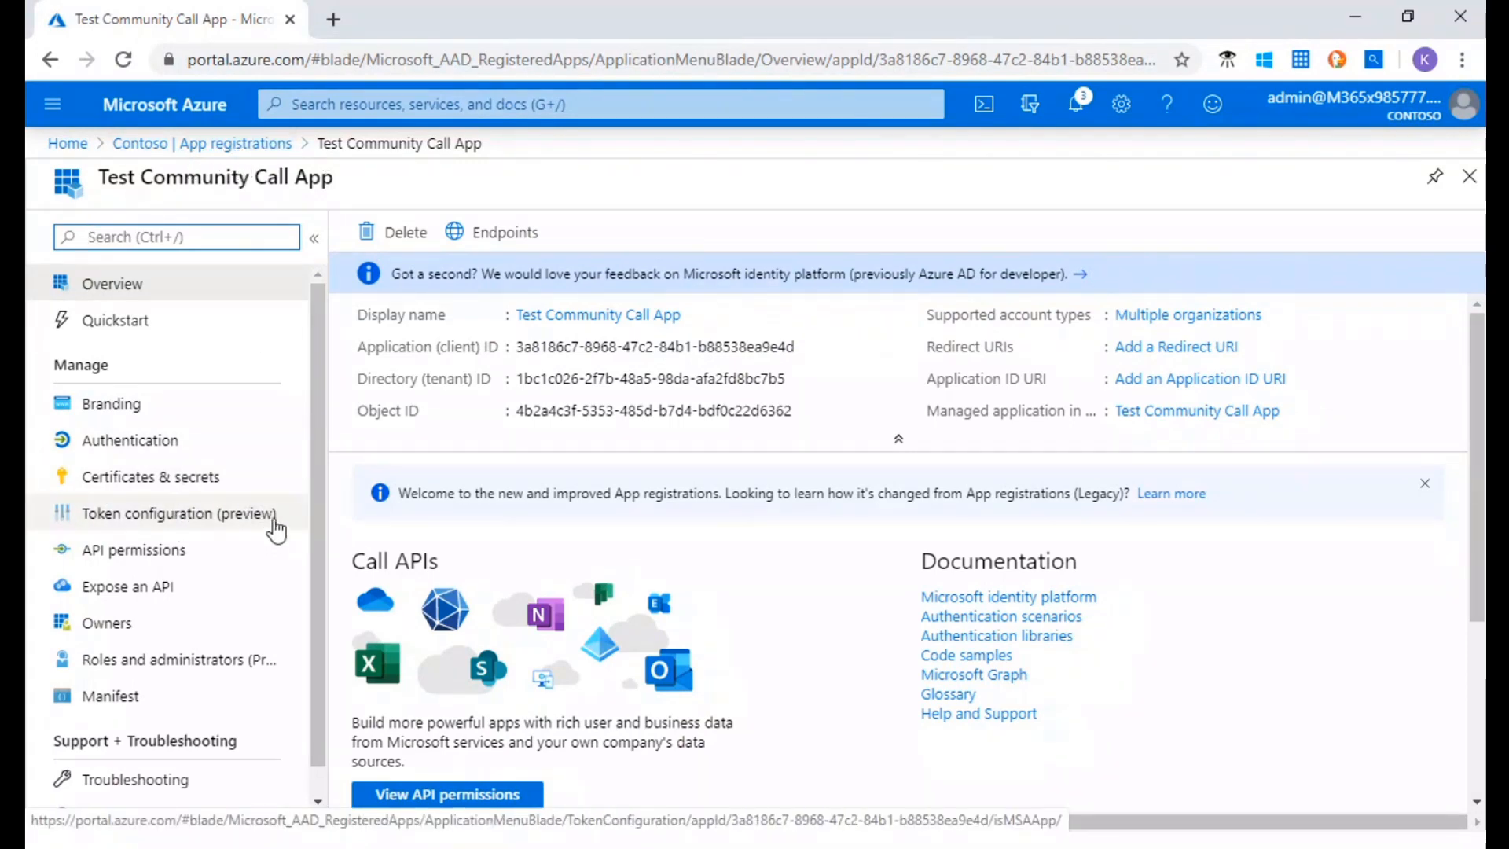
left_click(202, 515)
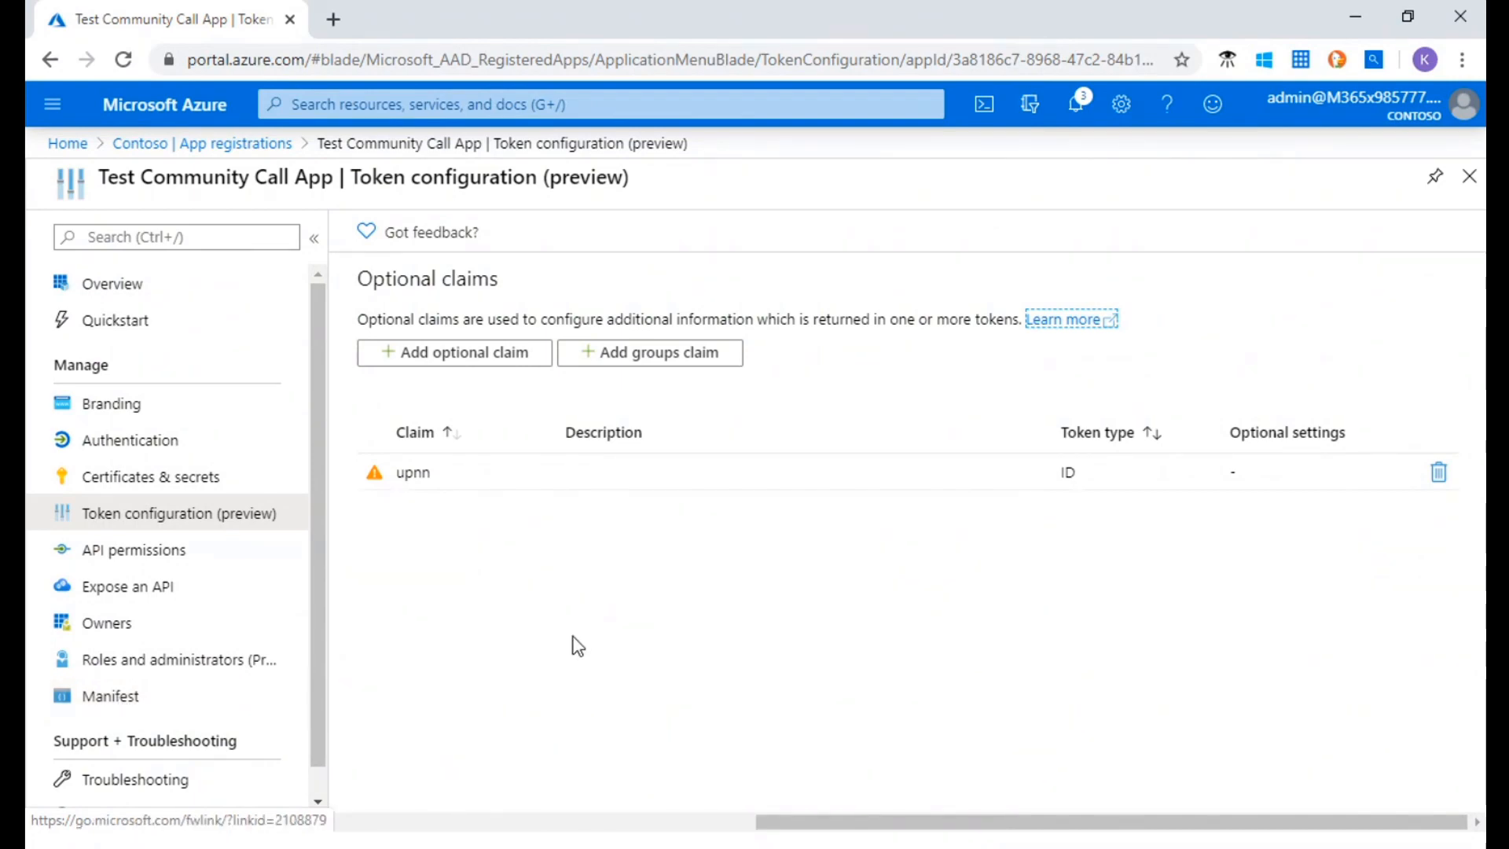
Examine the optionalClaims section and its ID token claim name in the app manifest, and compare them with the token configuration entry
left_click(123, 699)
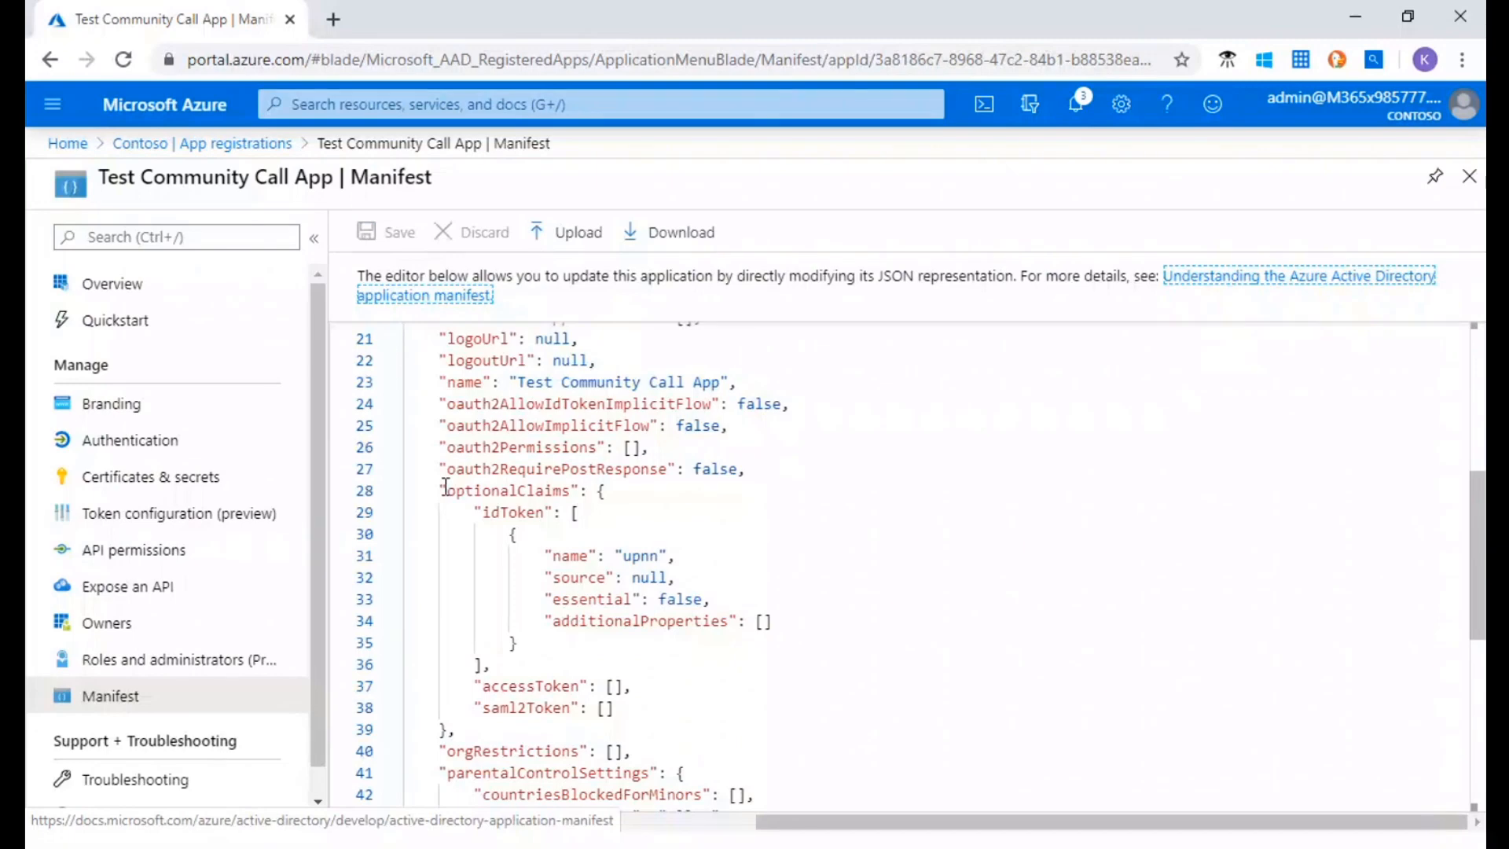
left_click_drag(445, 488, 684, 708)
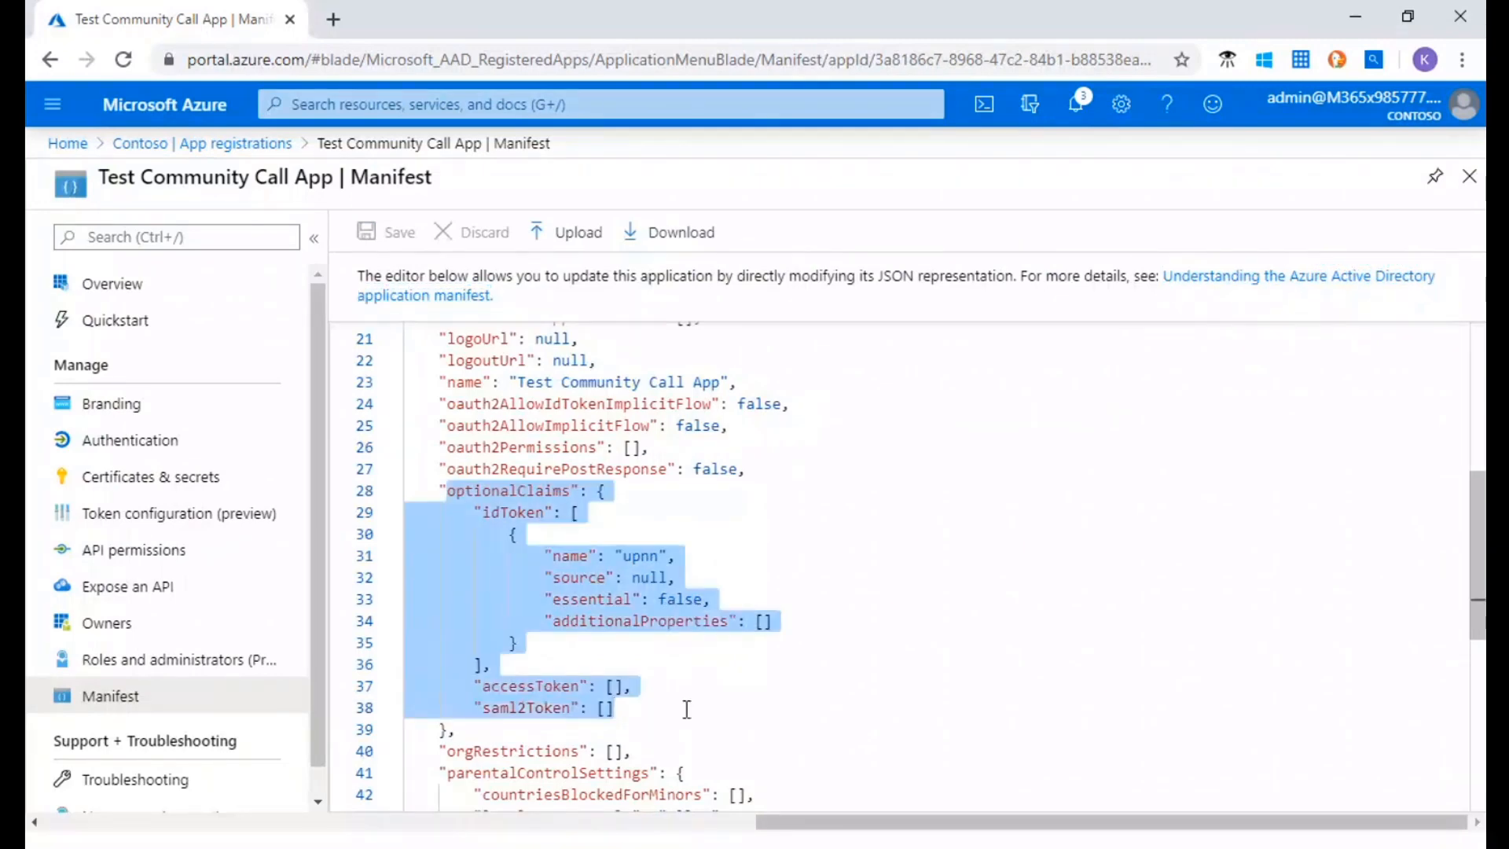
double_click(643, 556)
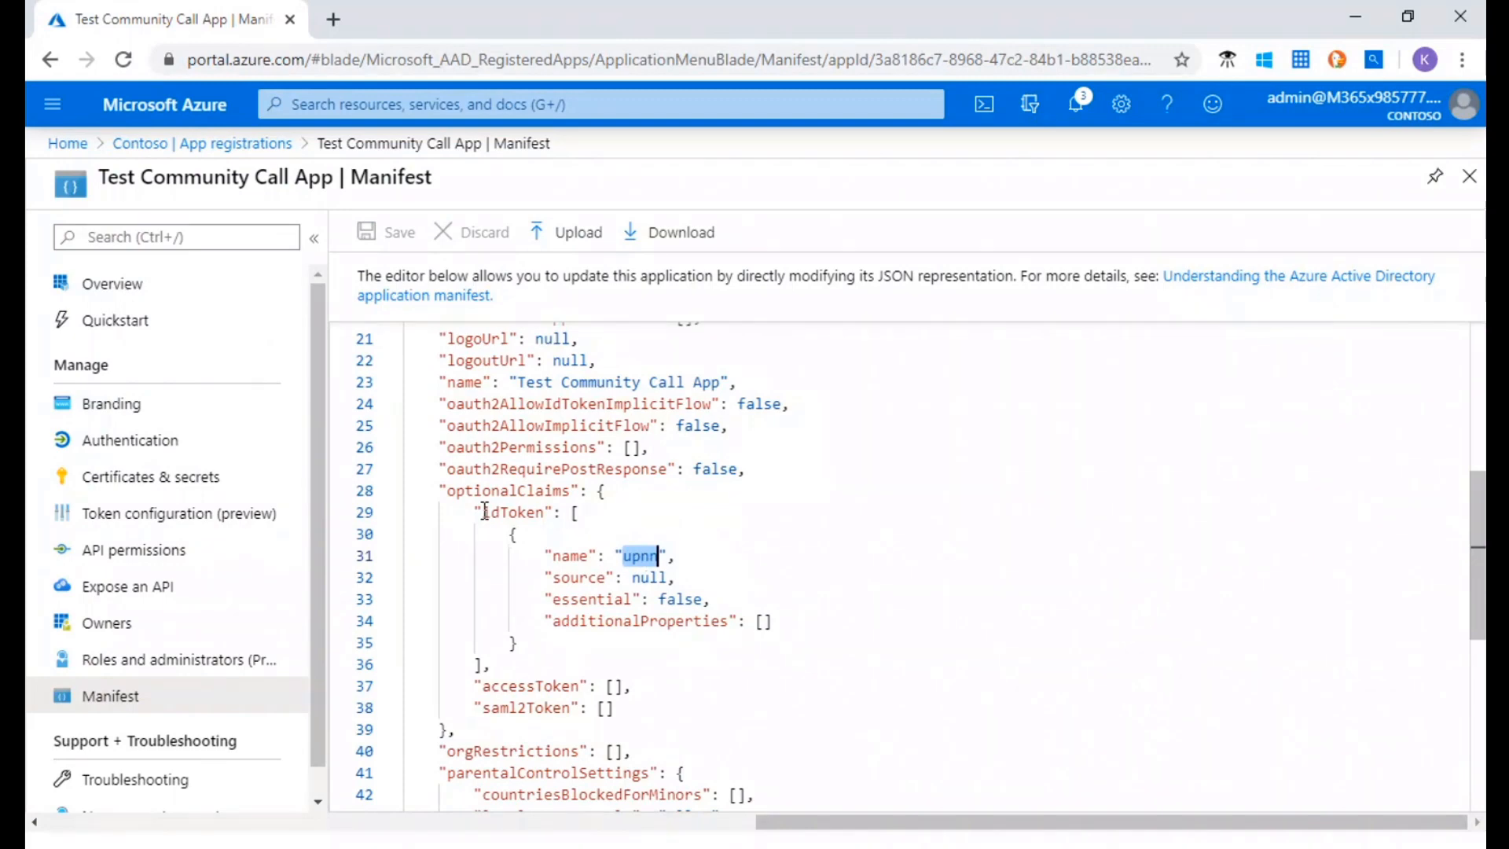
left_click_drag(485, 511, 626, 553)
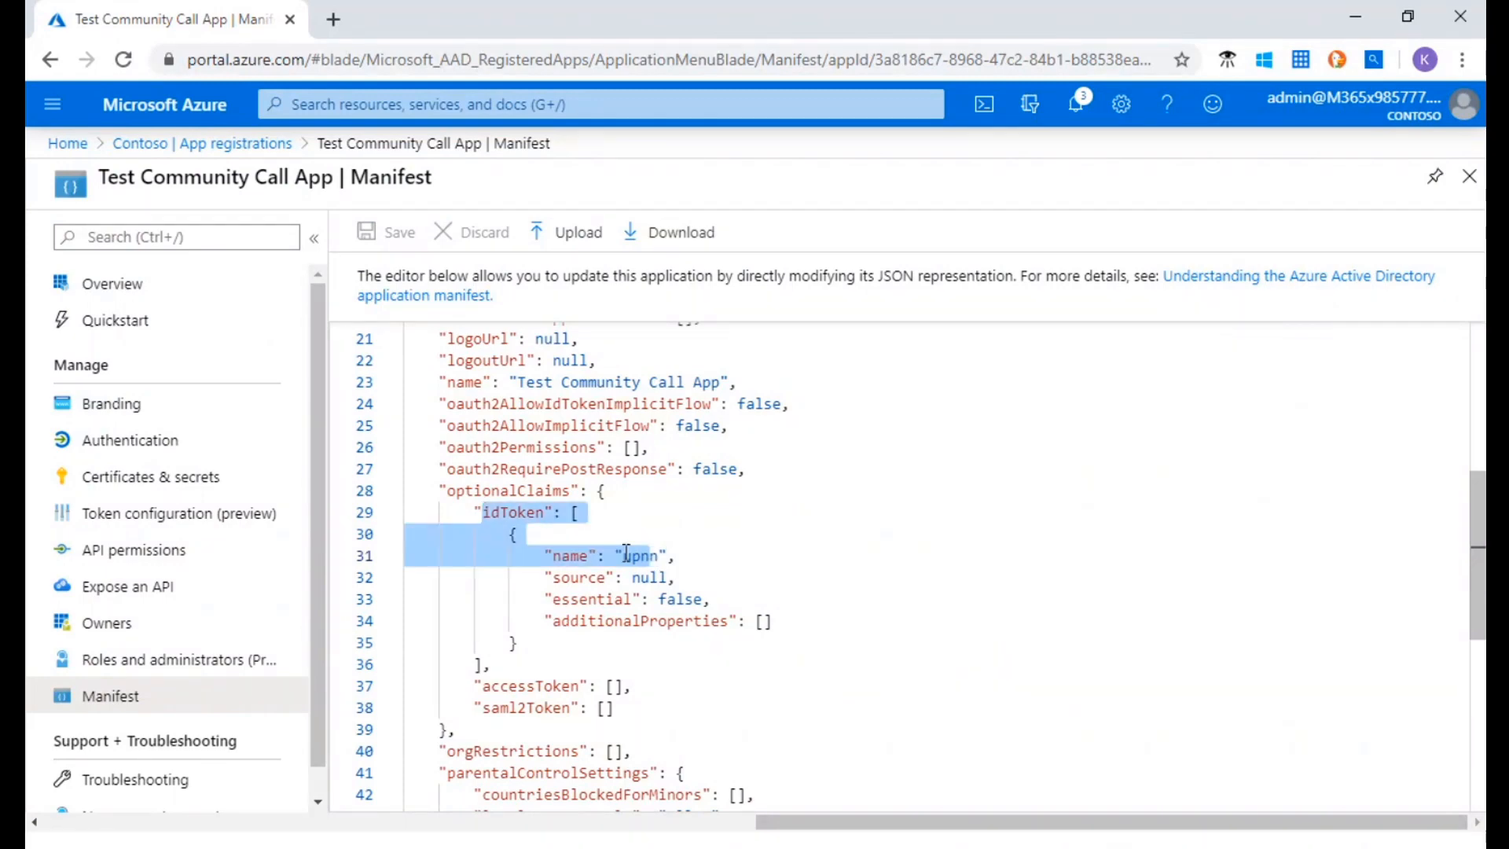
double_click(627, 554)
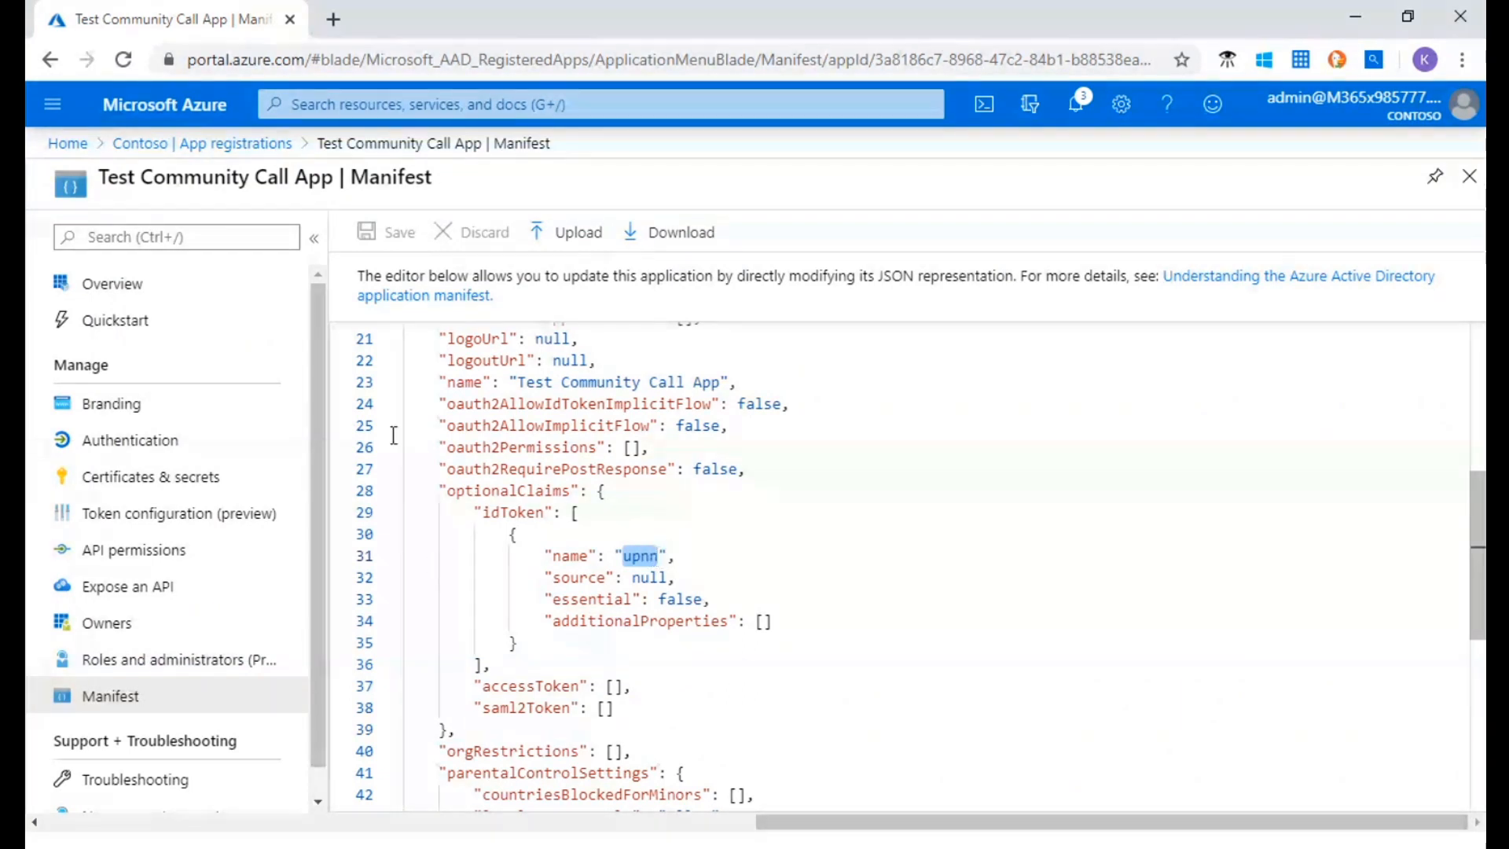
left_click(194, 532)
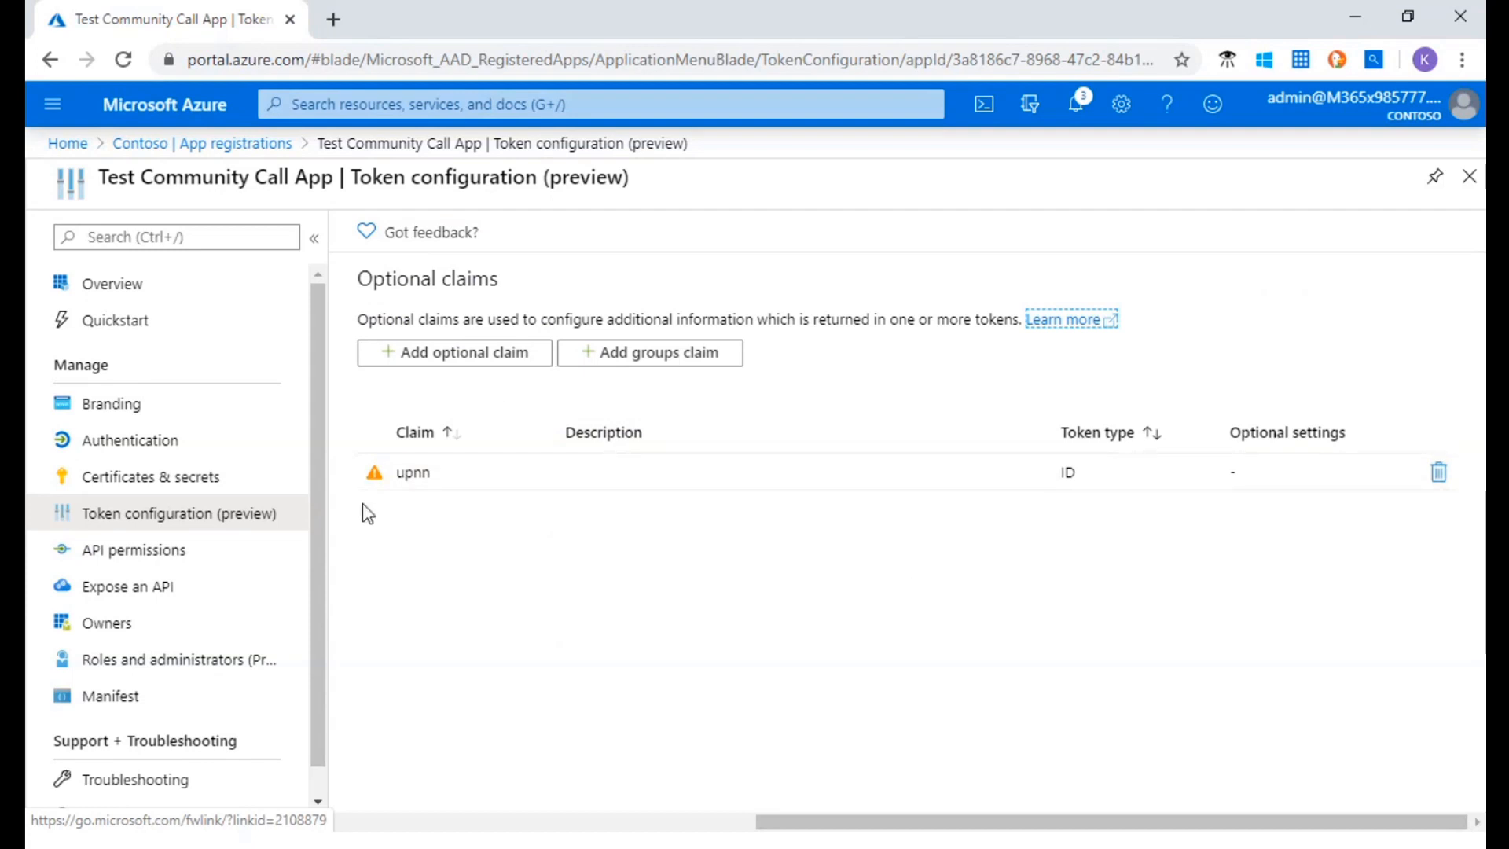
mouse_move(375, 479)
left_click(512, 362)
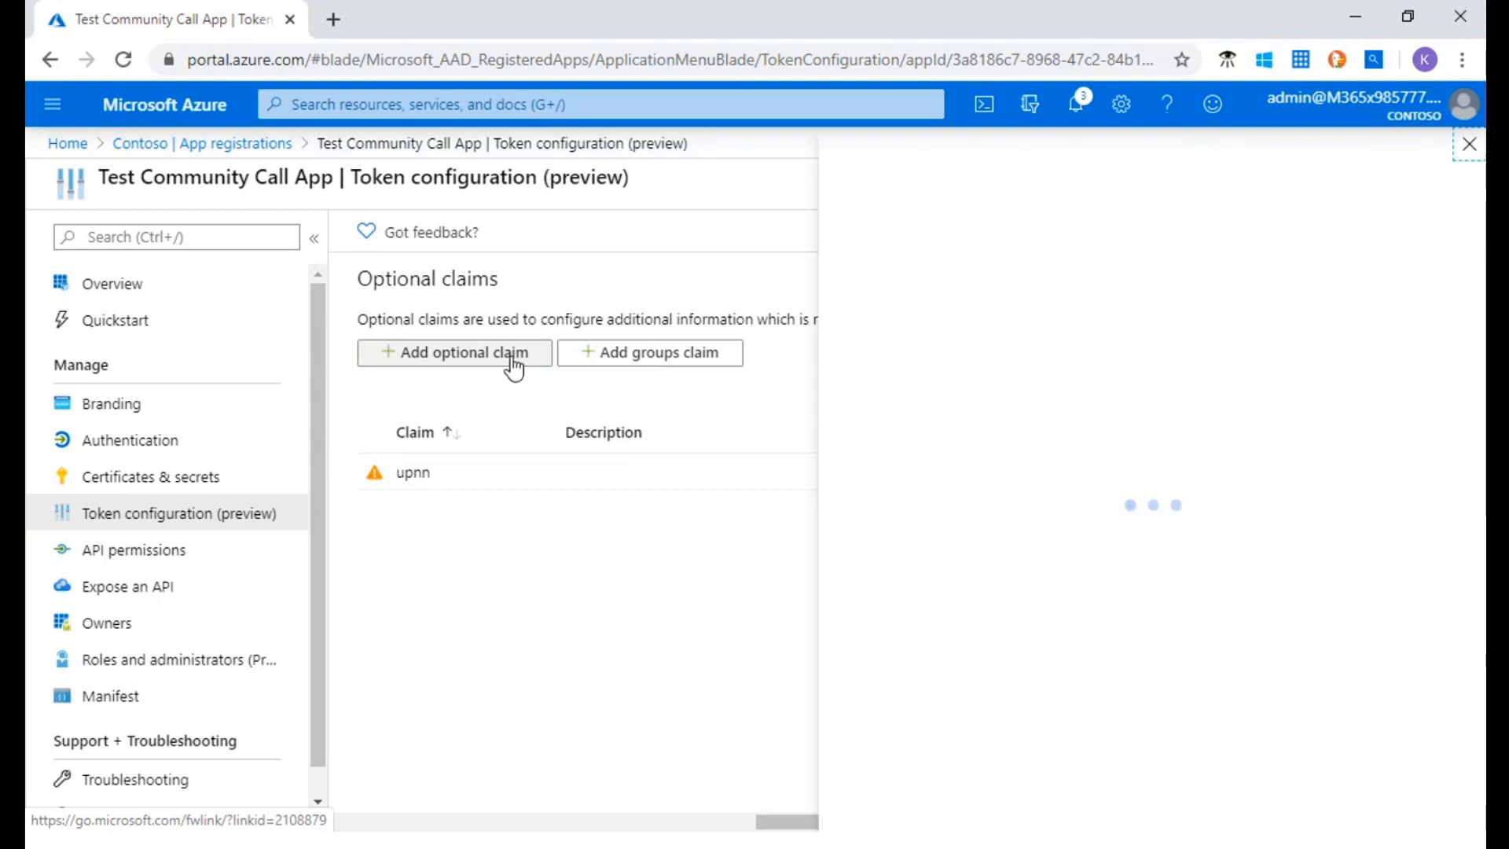
left_click(871, 343)
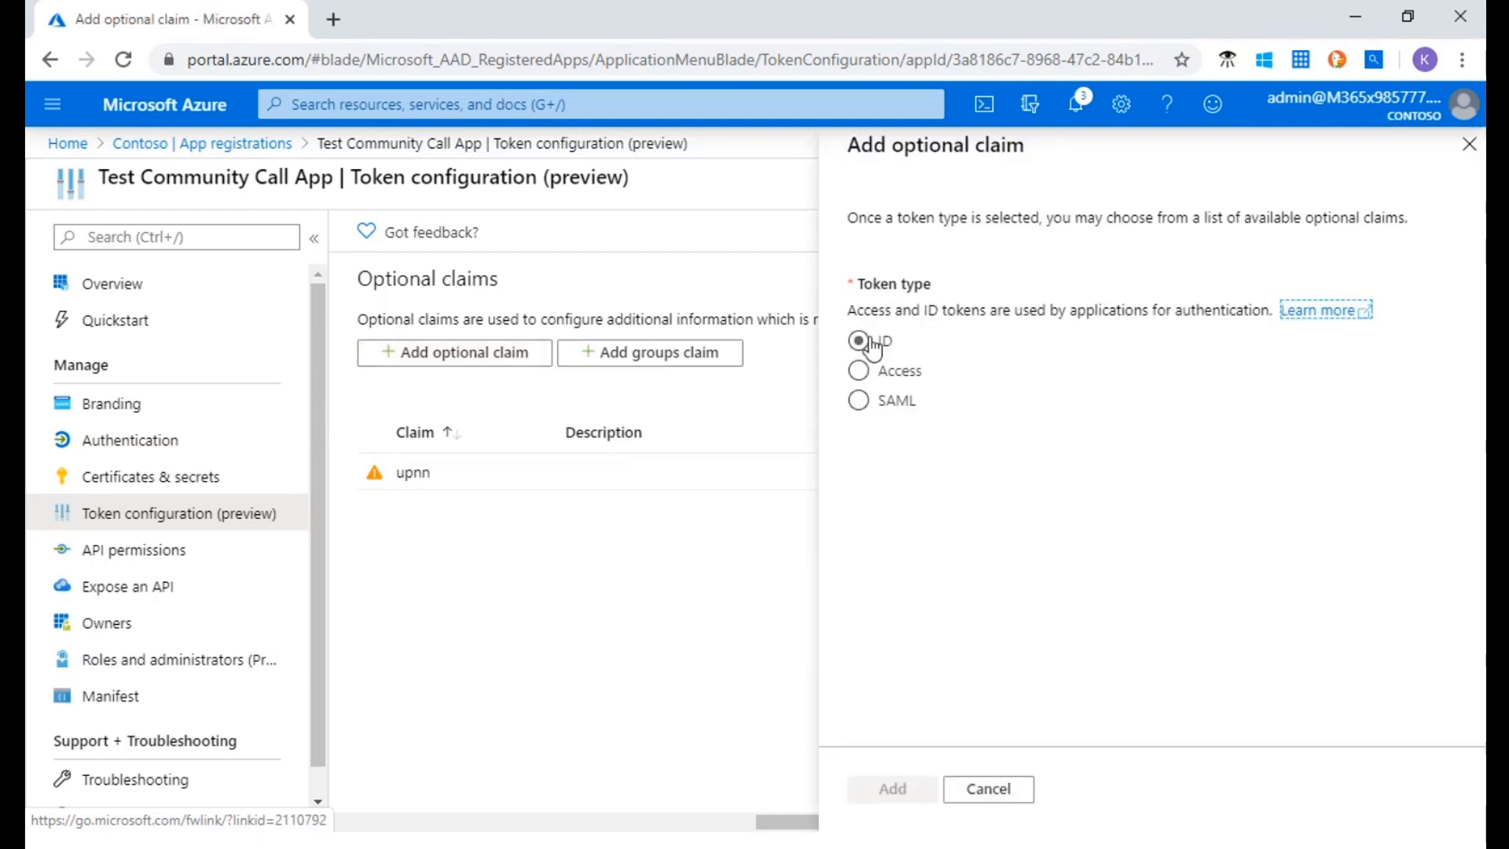
left_click(988, 788)
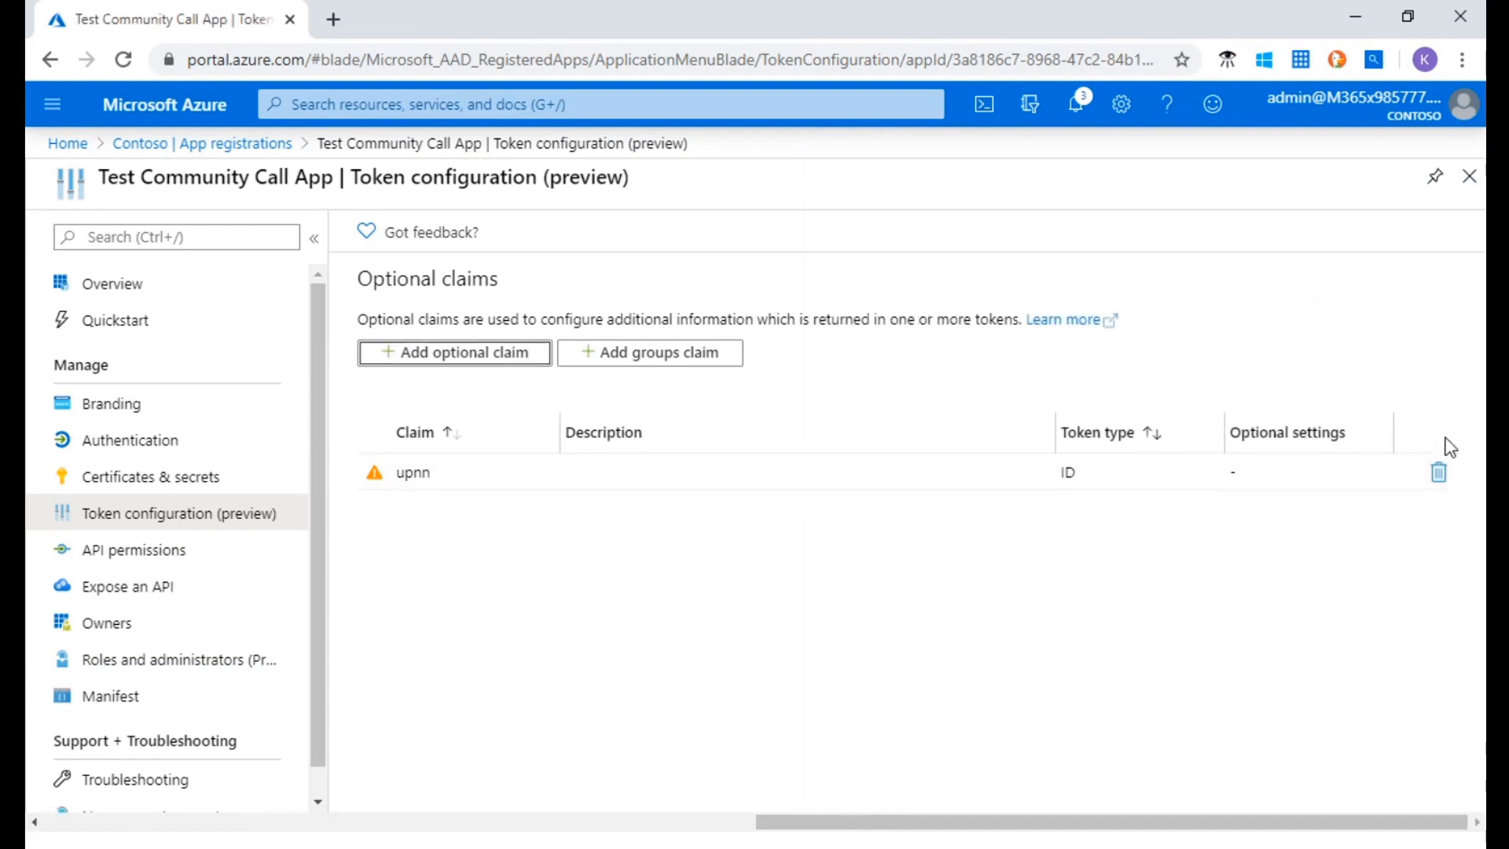
Delete the misspelled upnn optional claim and add the upn claim for the ID token type in its place
left_click(1438, 471)
left_click(432, 377)
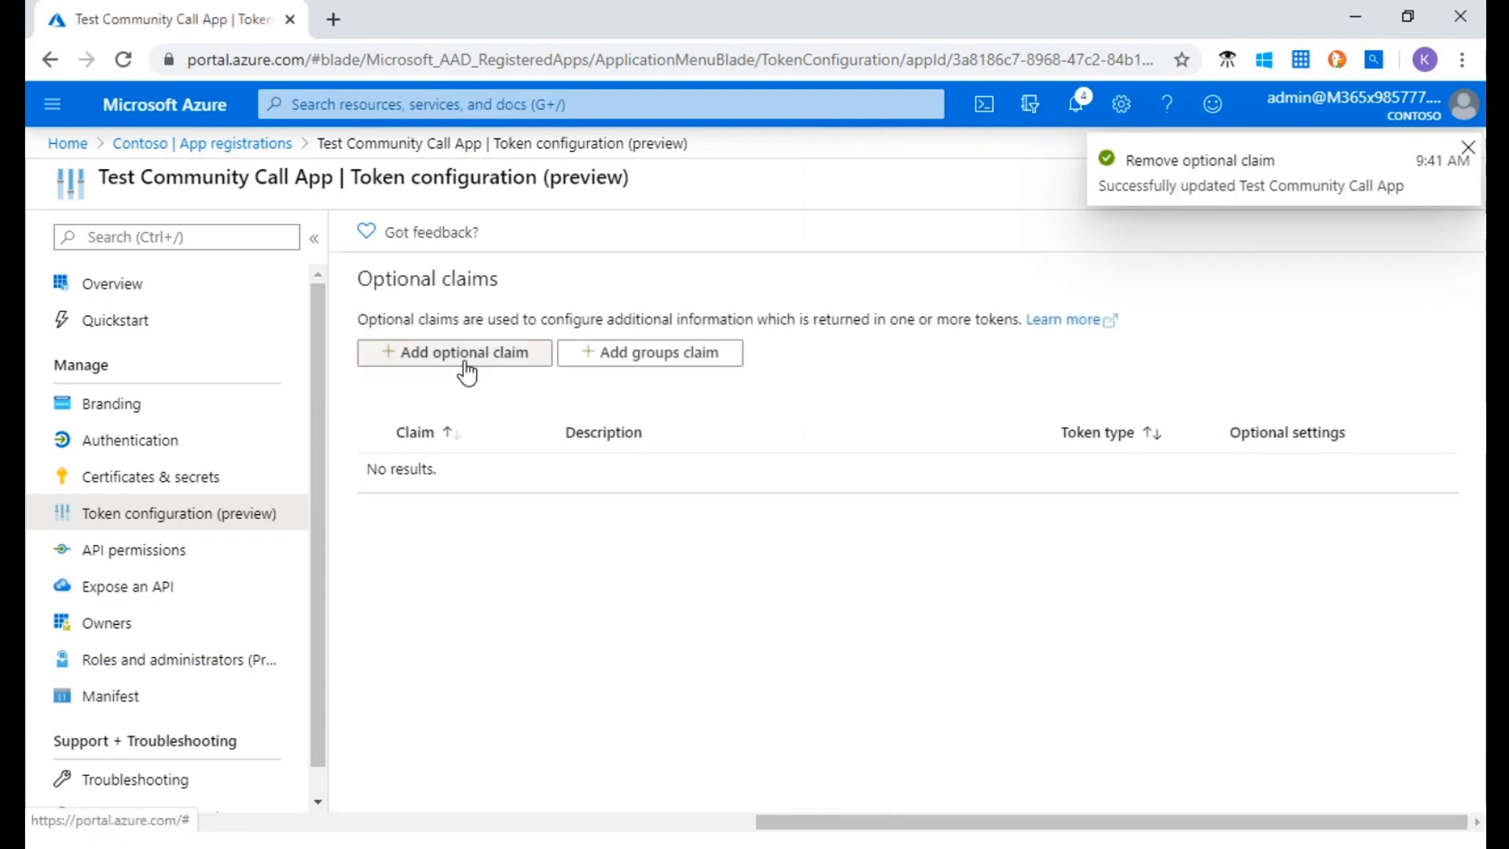
left_click(470, 368)
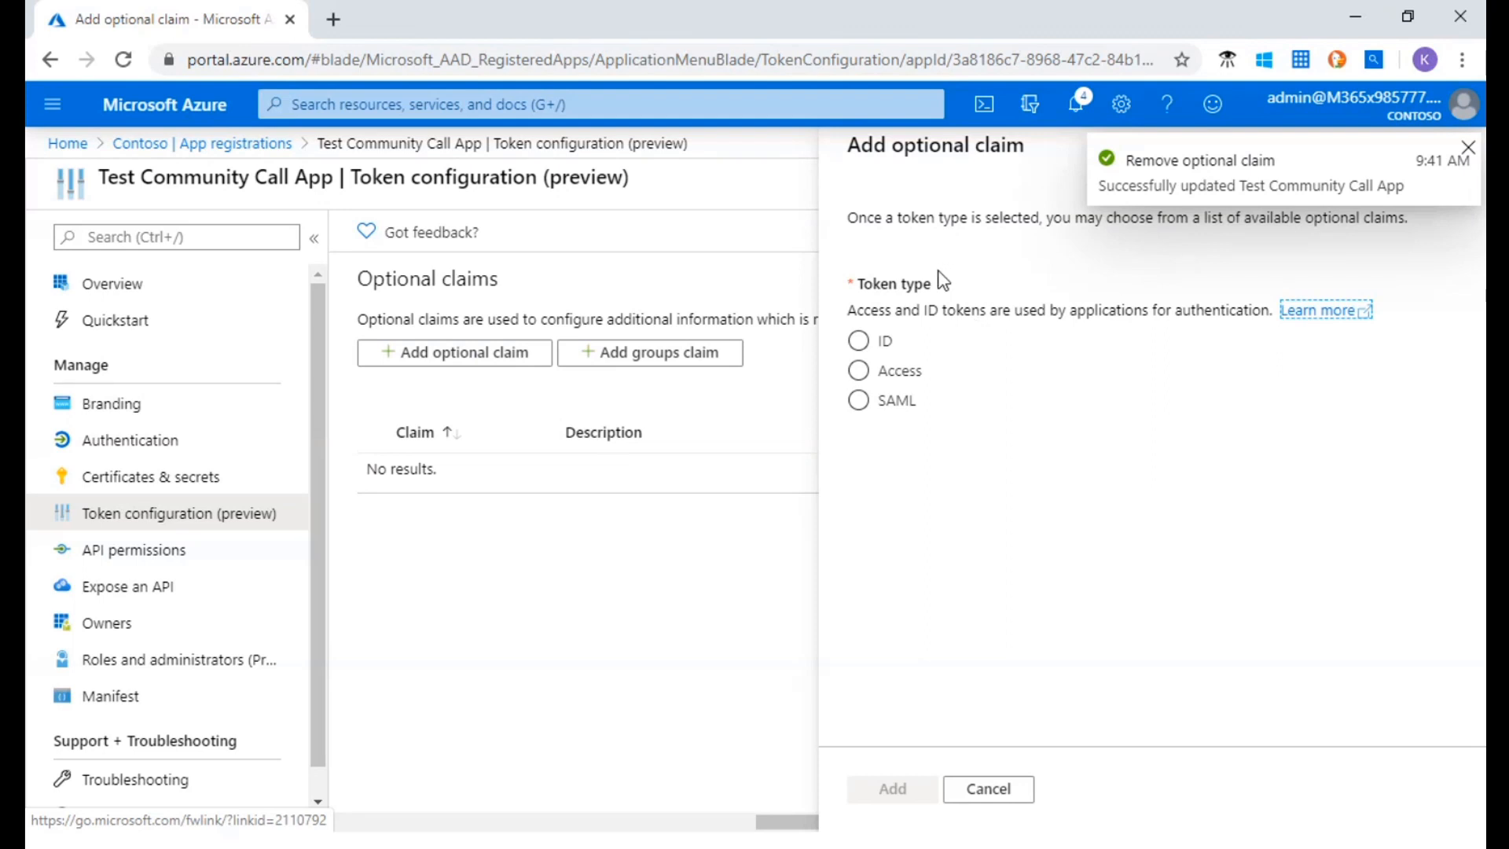
left_click(859, 340)
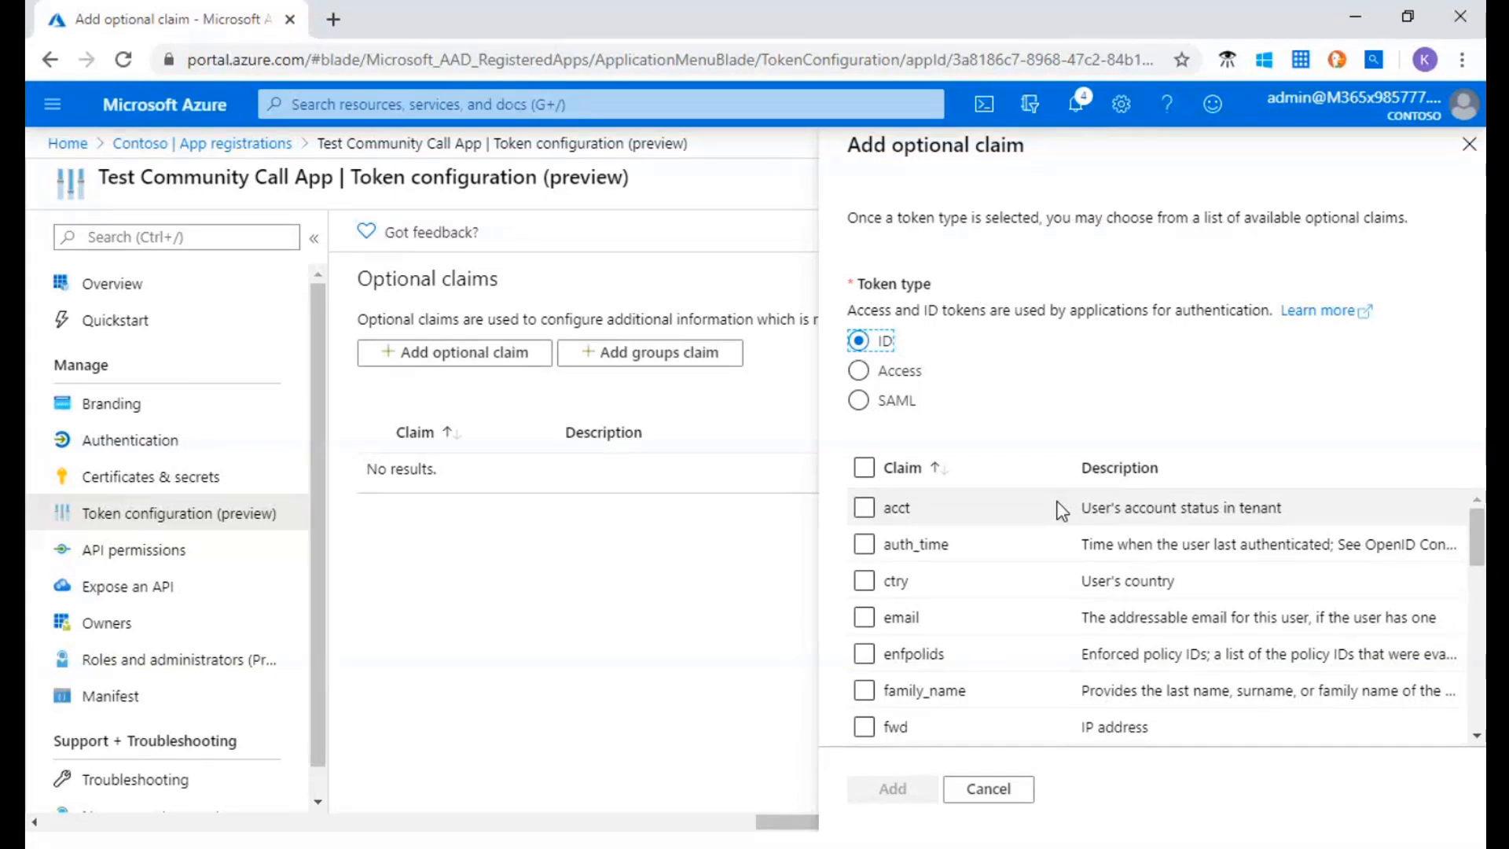
scroll(1102, 533, "down", 3)
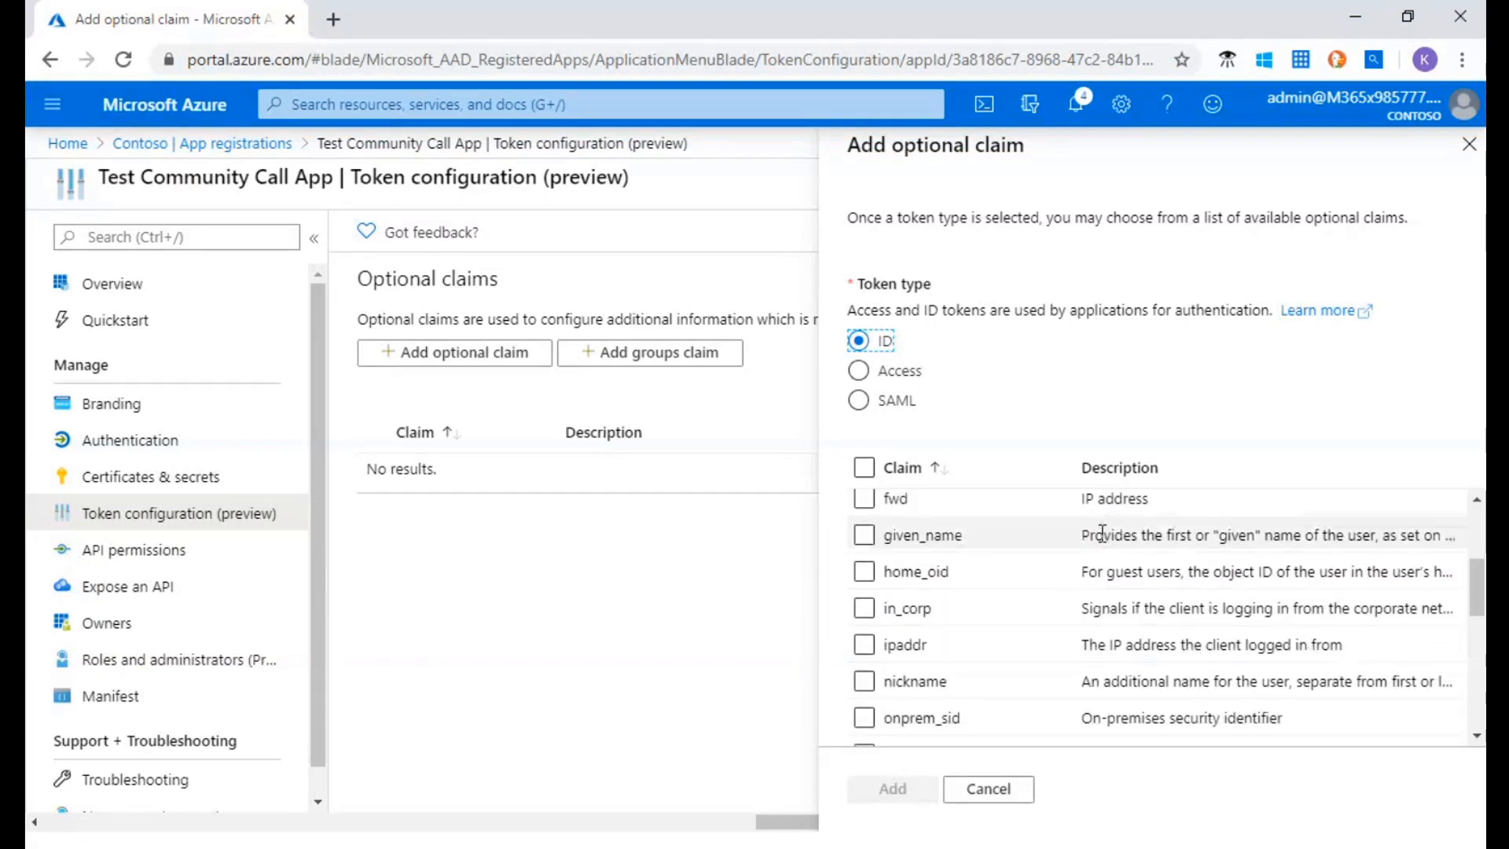
scroll(1104, 534, "down", 6)
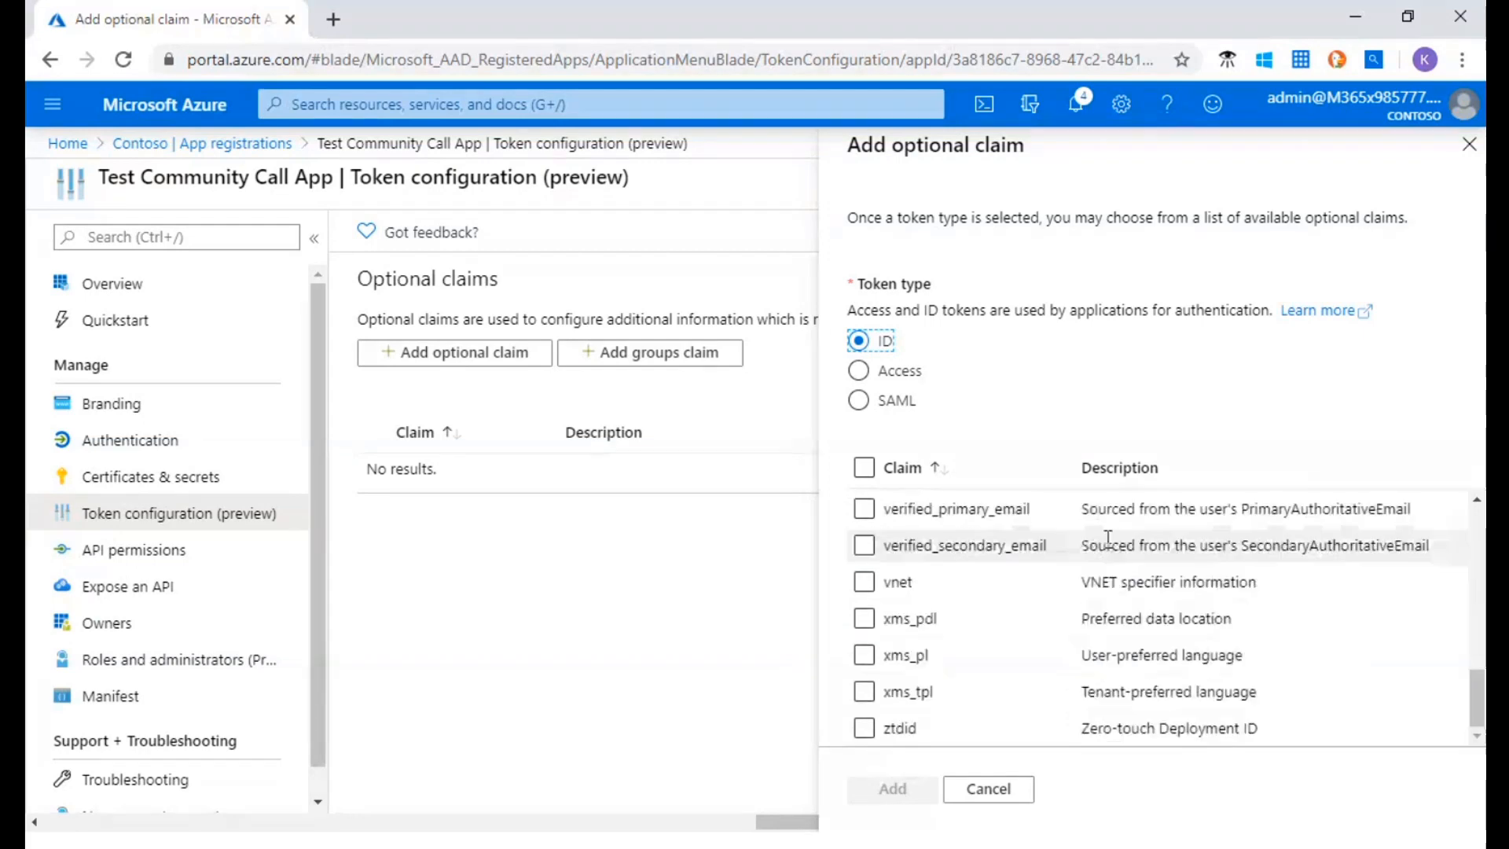
scroll(1108, 538, "up", 6)
scroll(1111, 545, "down", 3)
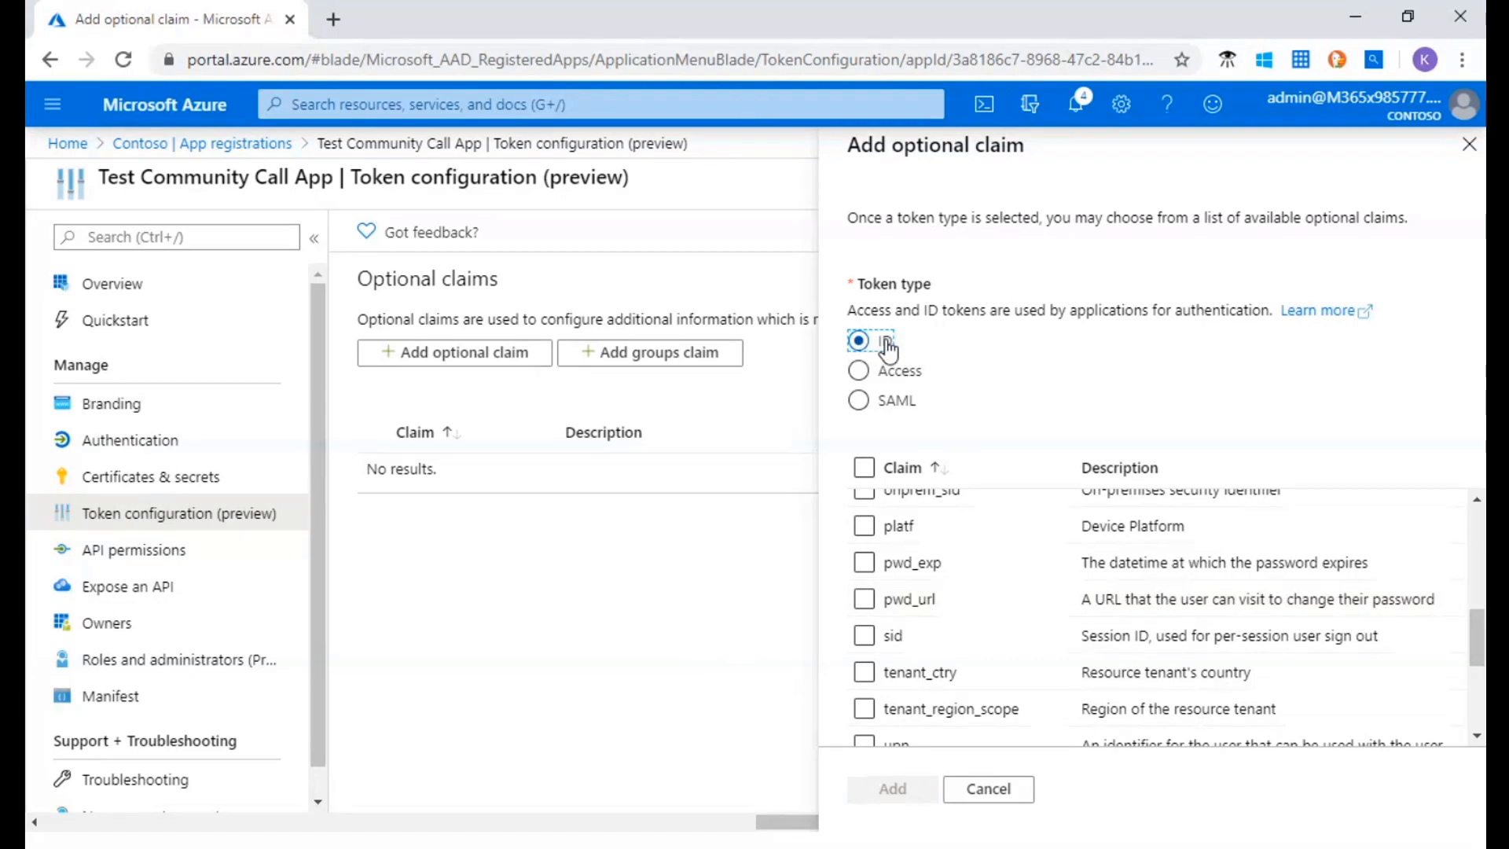
scroll(983, 530, "down", 3)
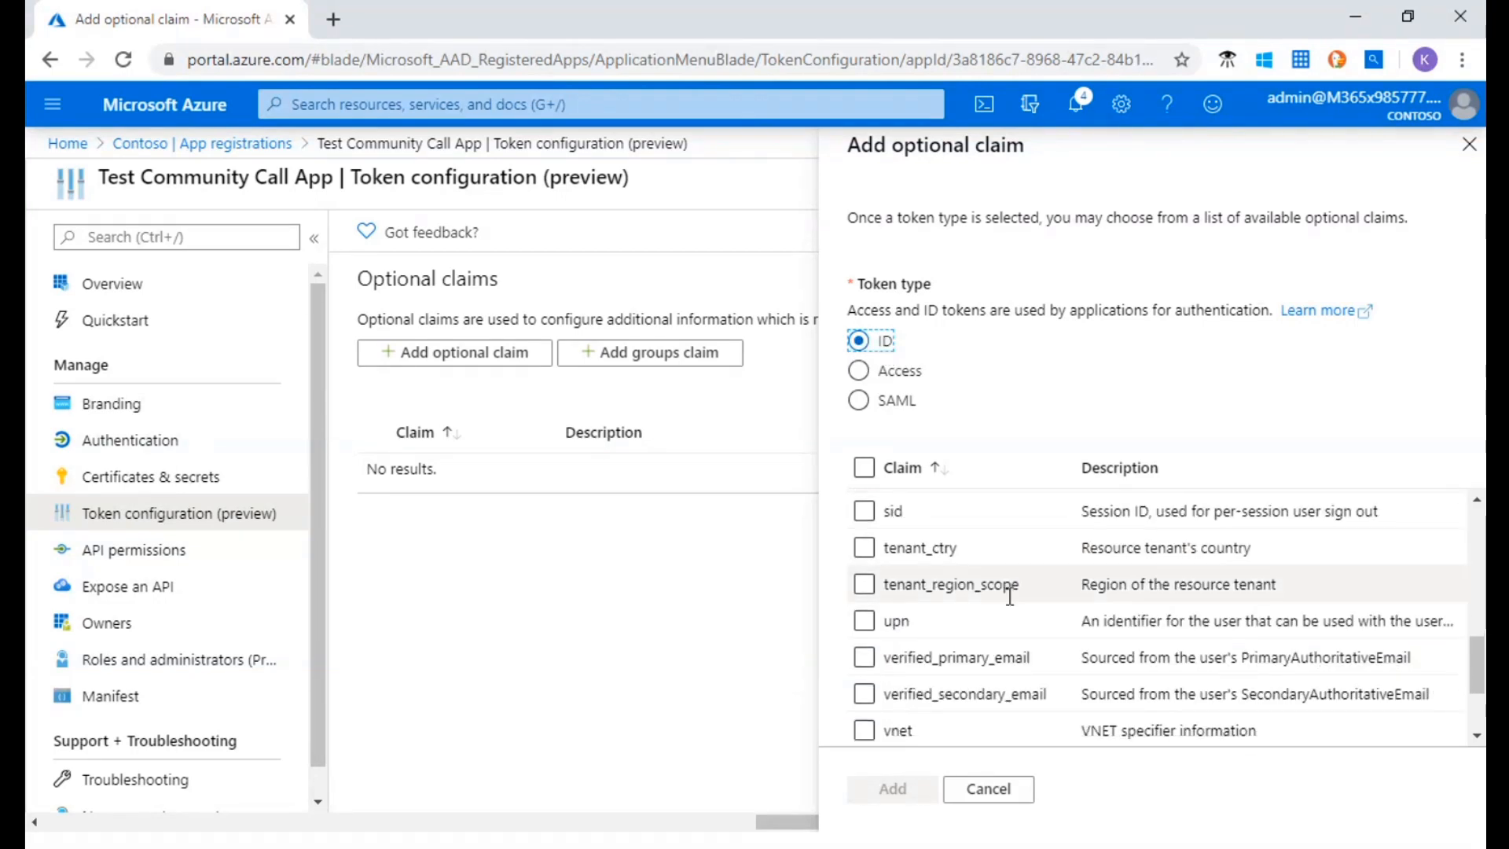
scroll(1007, 606, "up", 2)
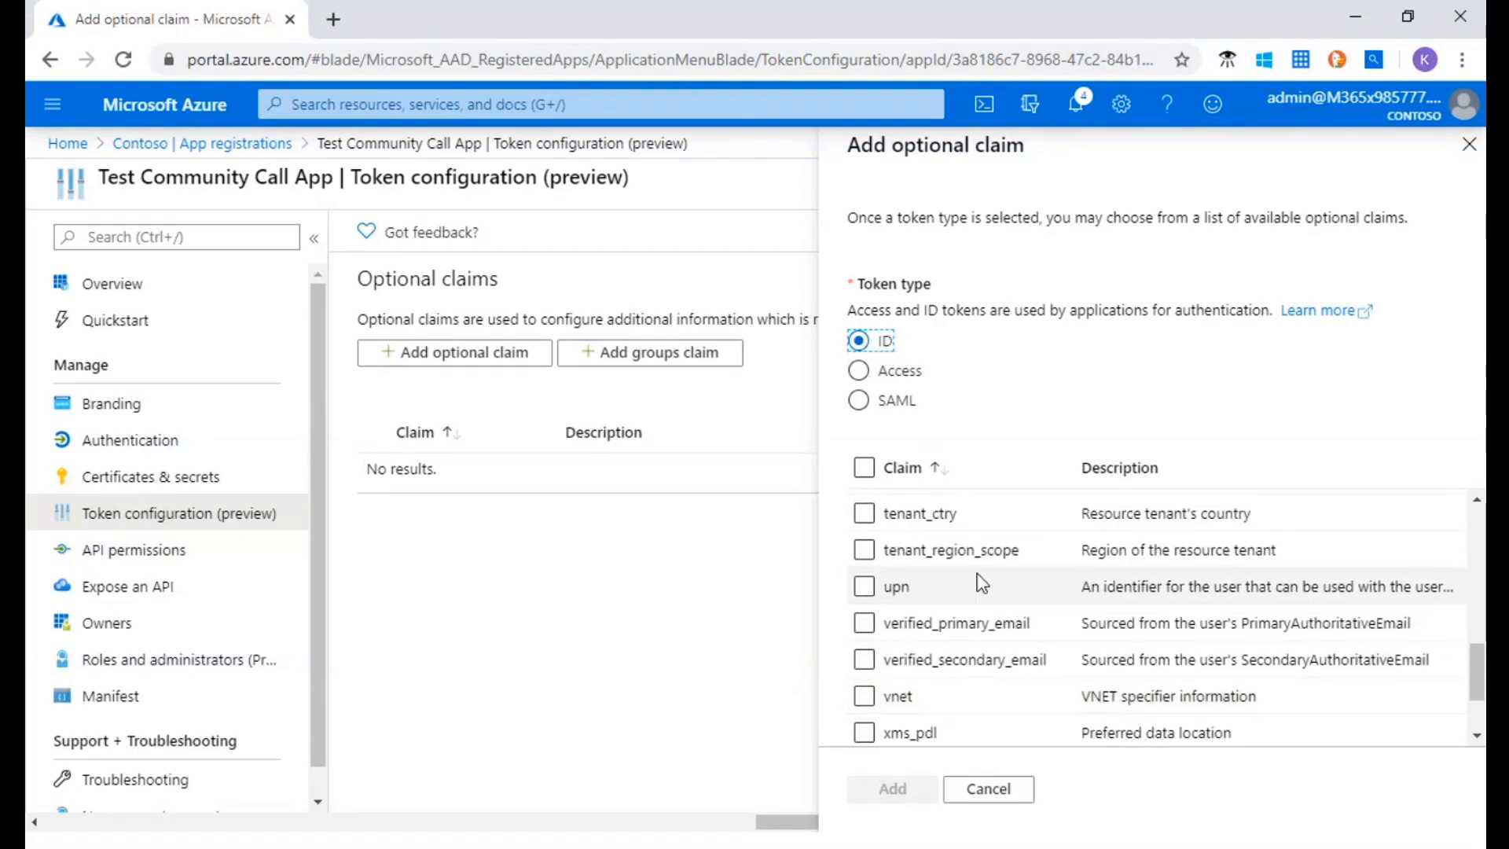
left_click(864, 586)
left_click(914, 795)
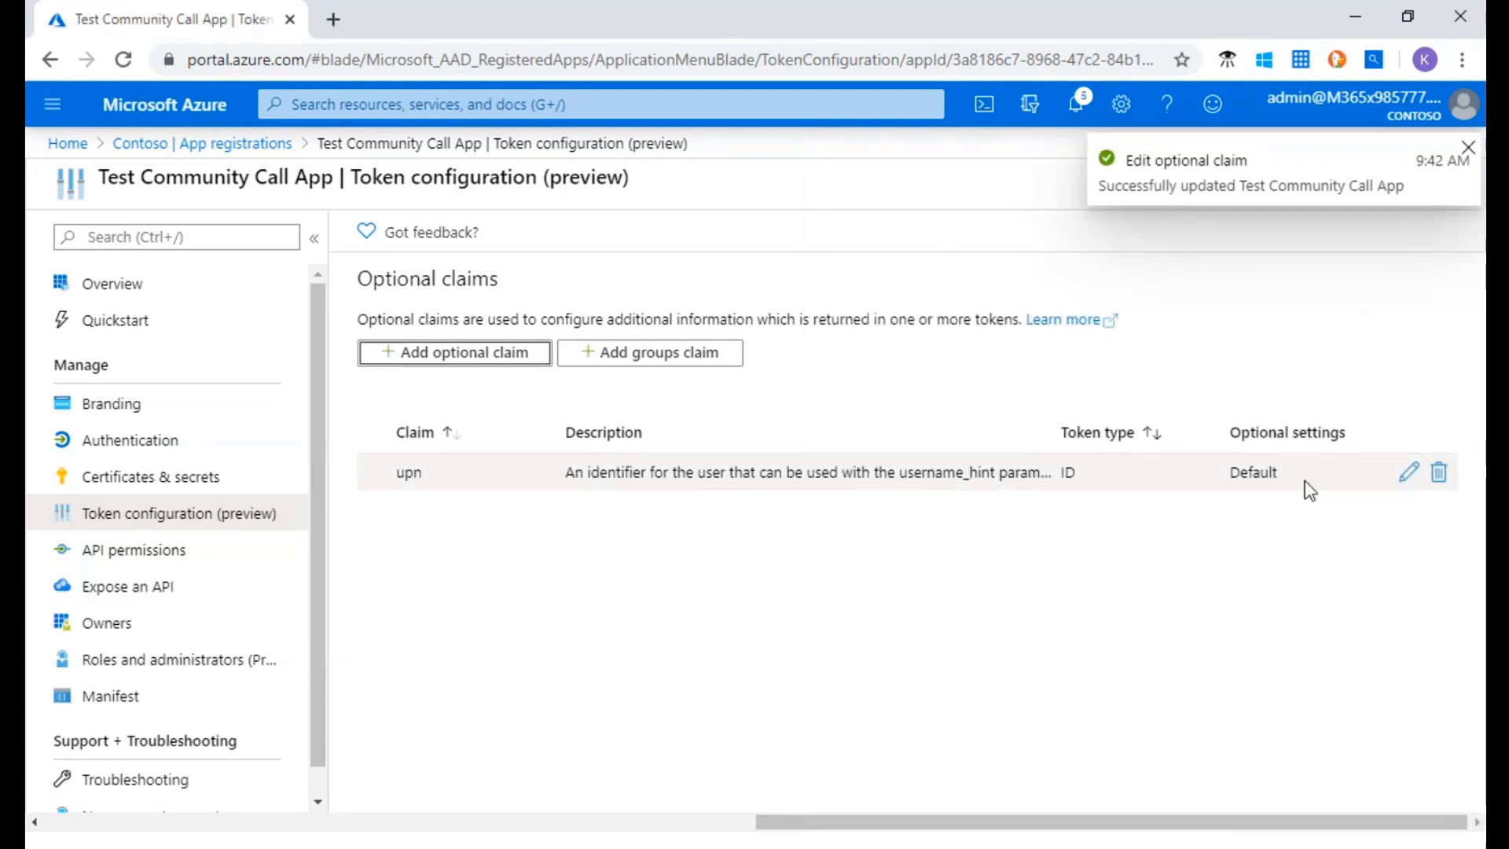
View the upn claim's editable settings without changing them, and add the acct optional claim for the ID token type
left_click(1405, 475)
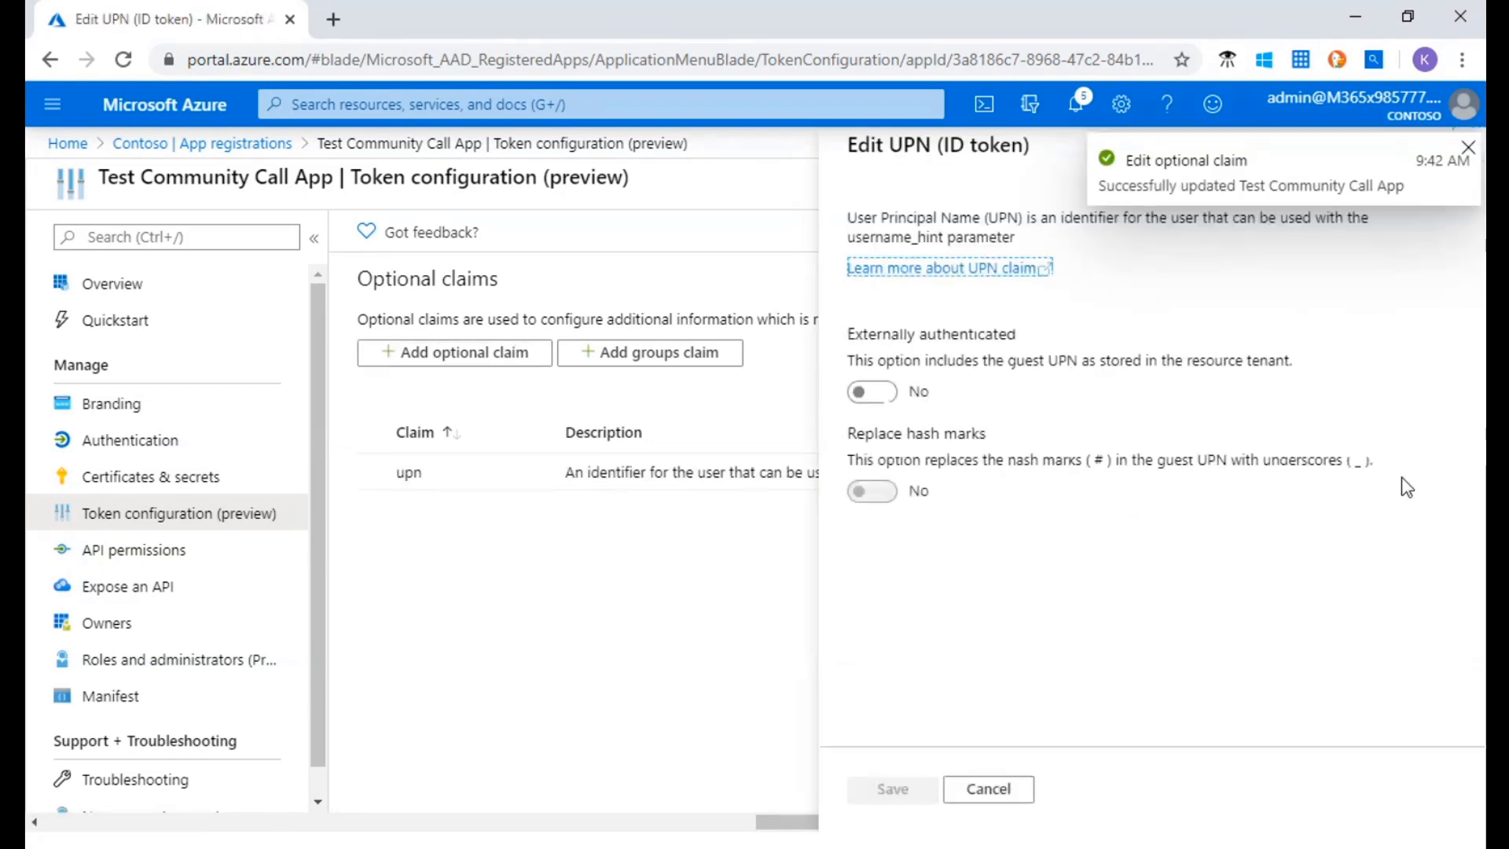
left_click(1467, 146)
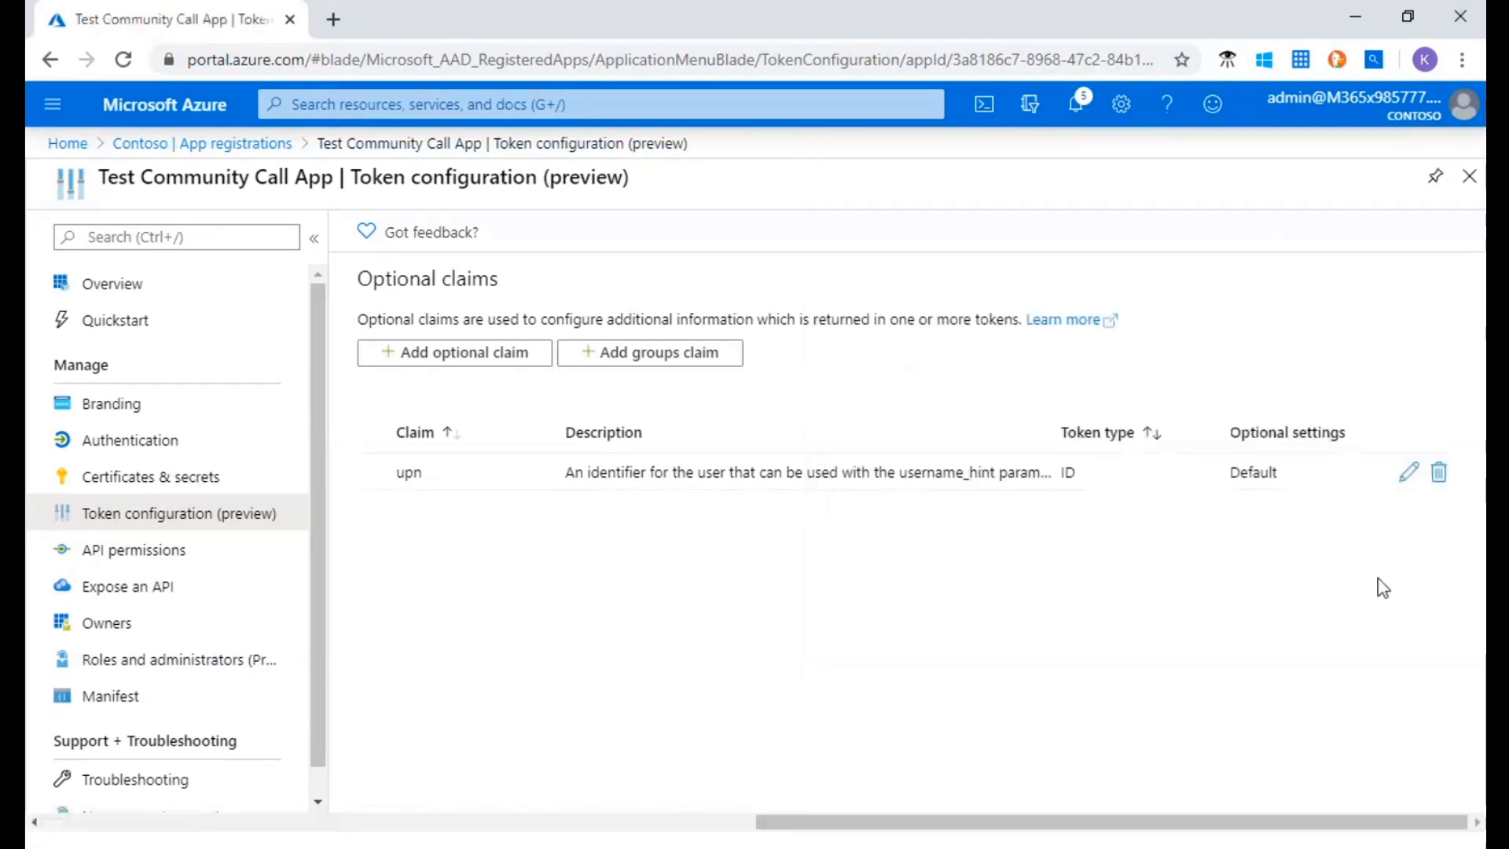
left_click(491, 361)
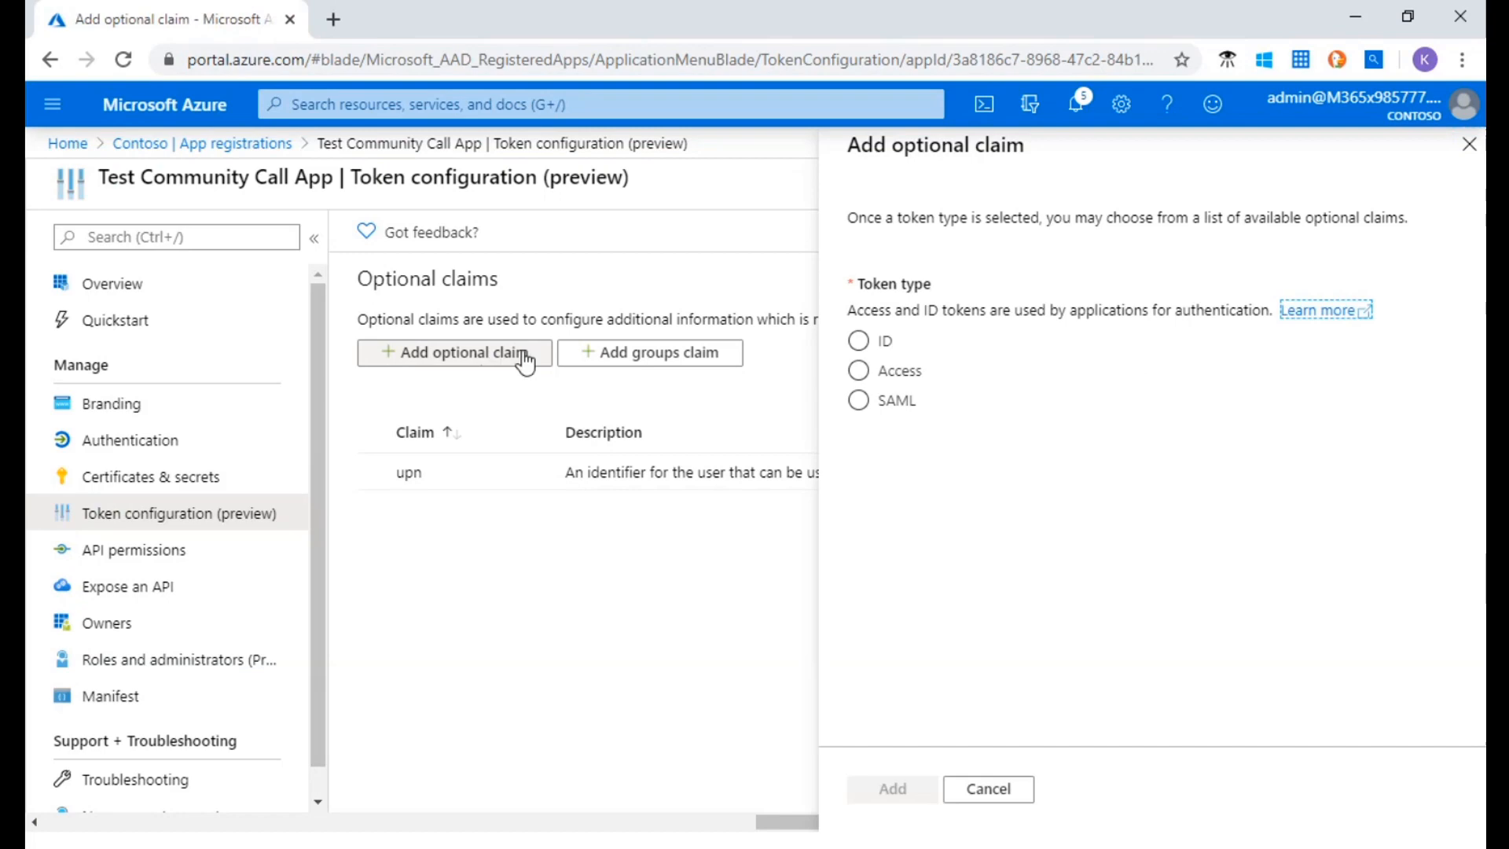
left_click(881, 341)
left_click(922, 512)
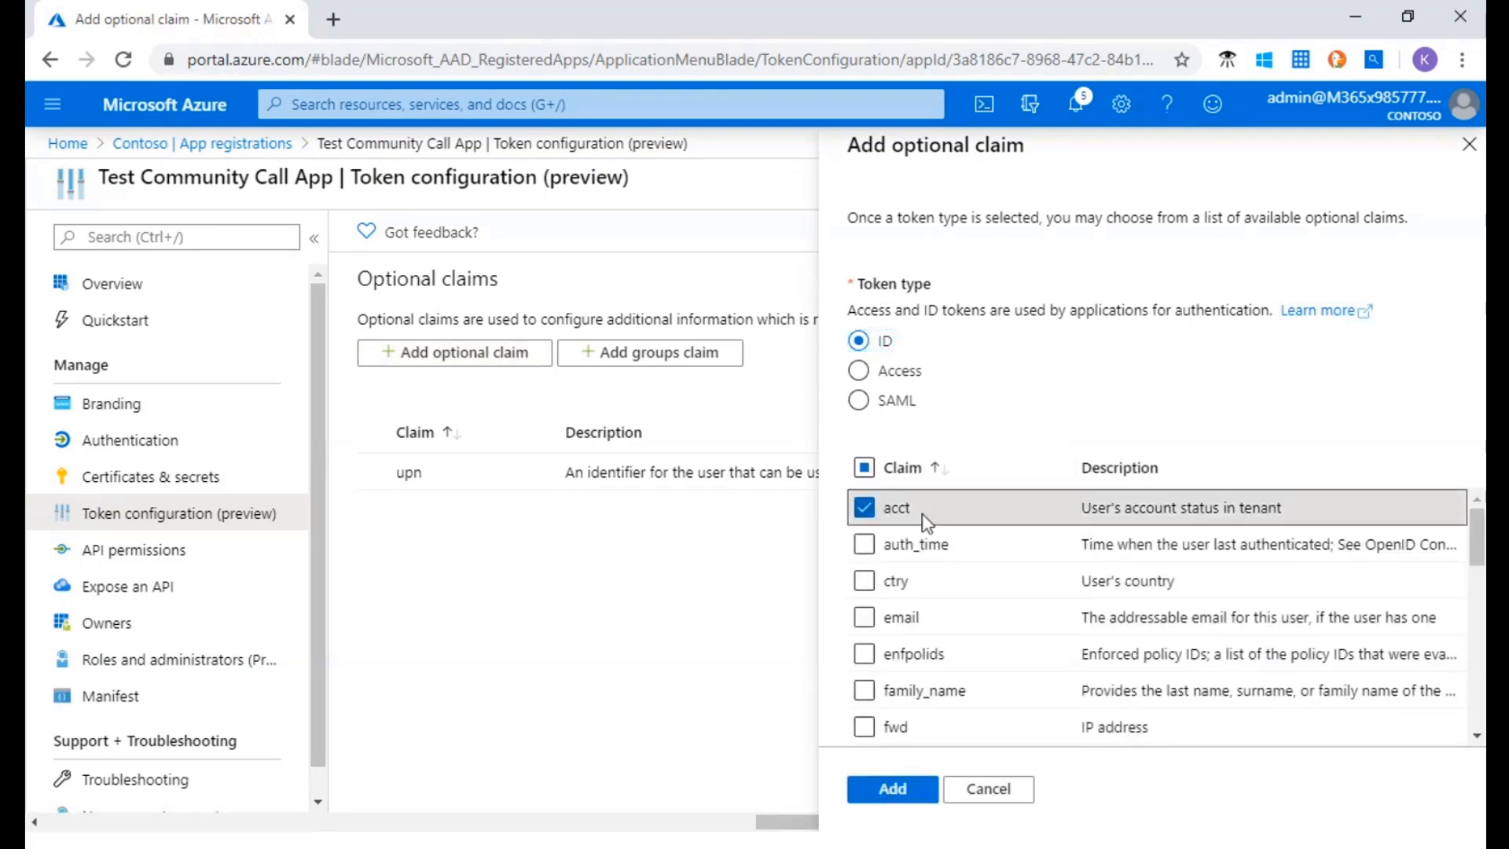
left_click(900, 794)
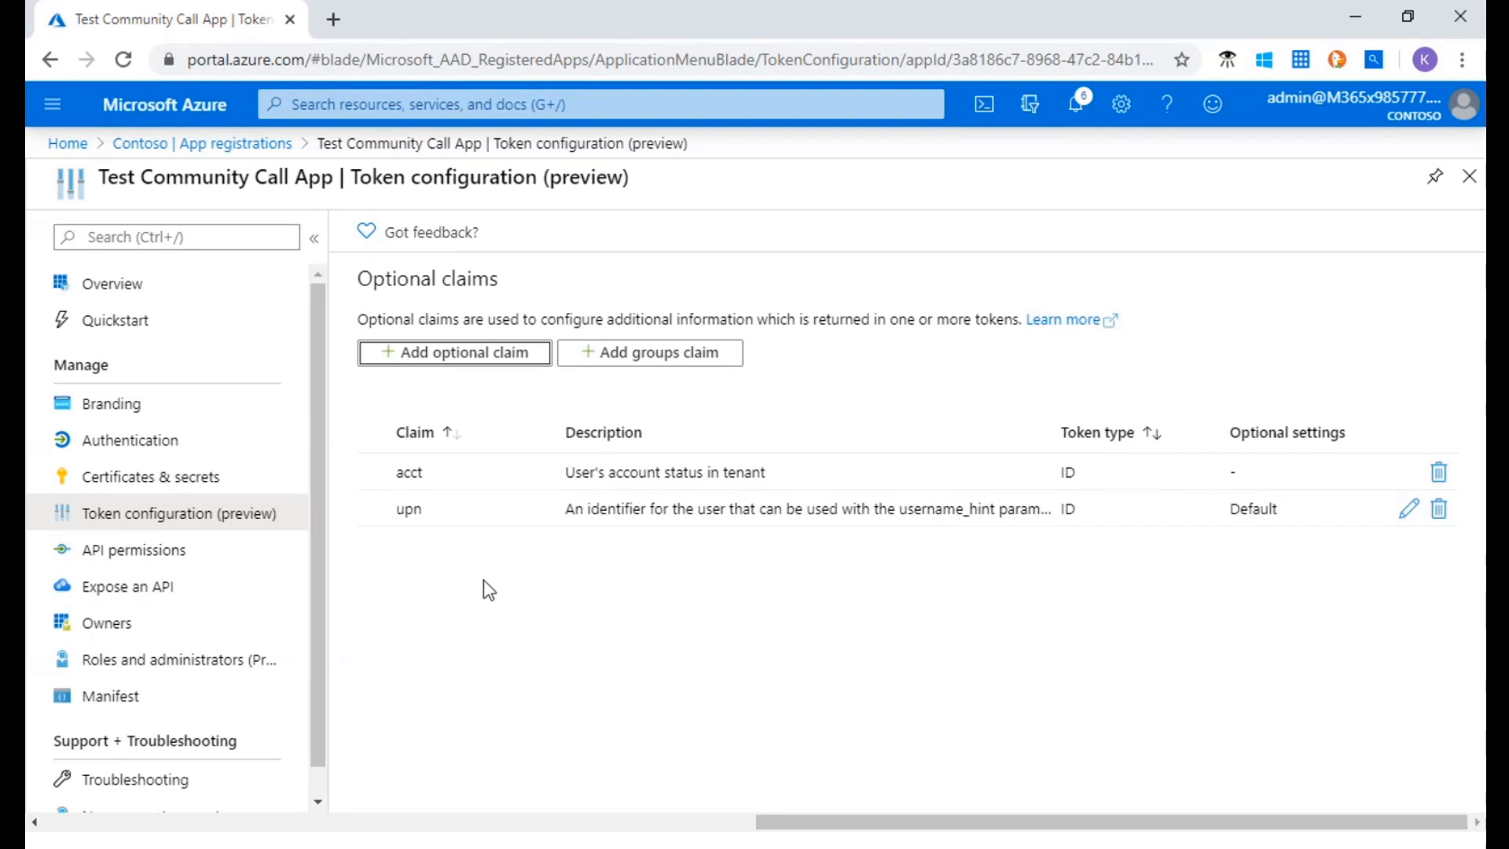
Set Externally authenticated and Replace hash marks to Yes for the ID token's upn claim, save, and review the saved settings
left_click(1410, 510)
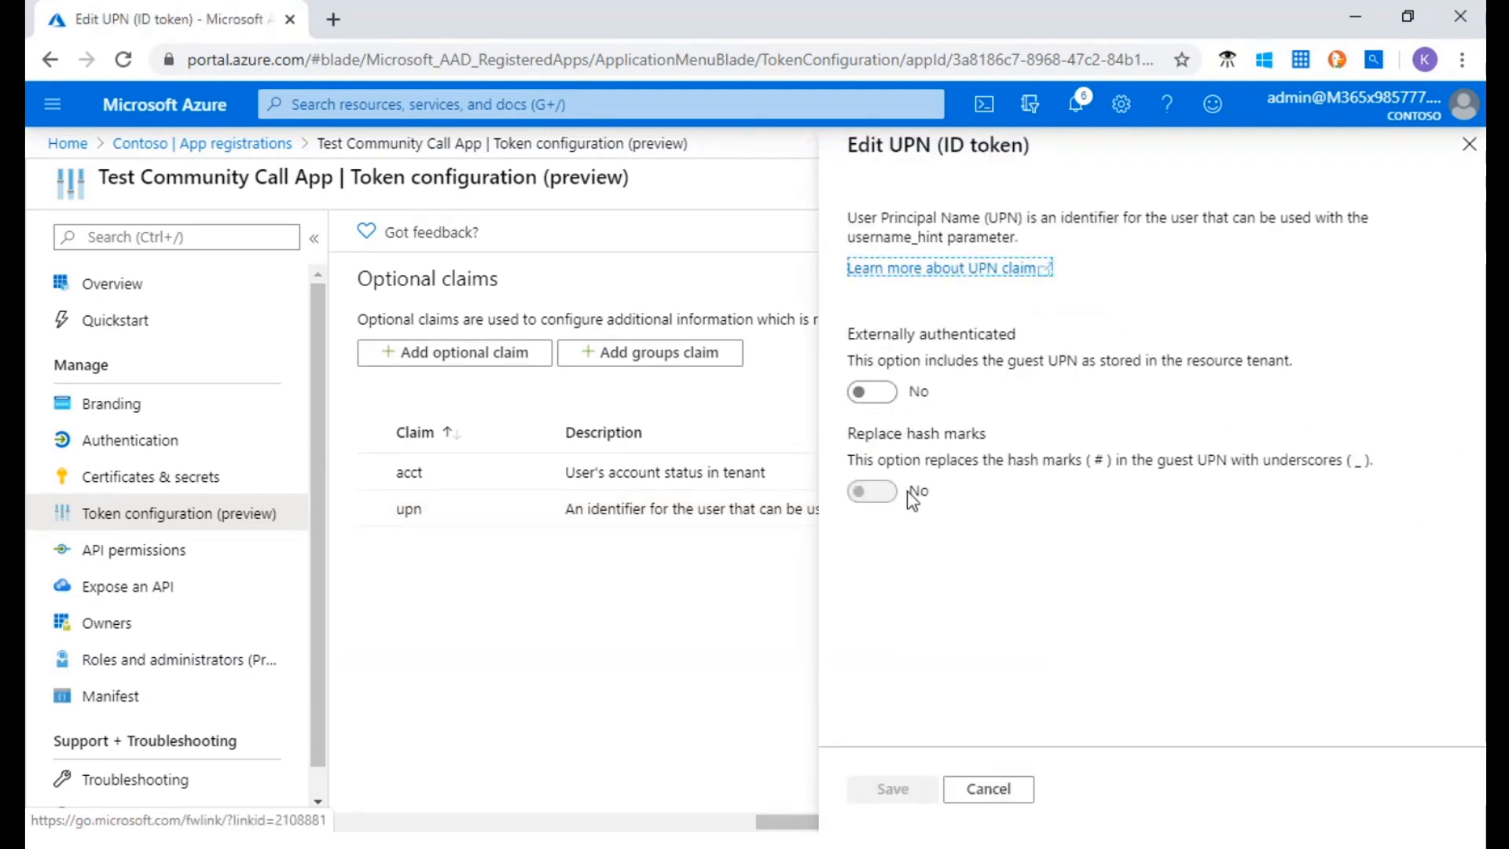
left_click(868, 400)
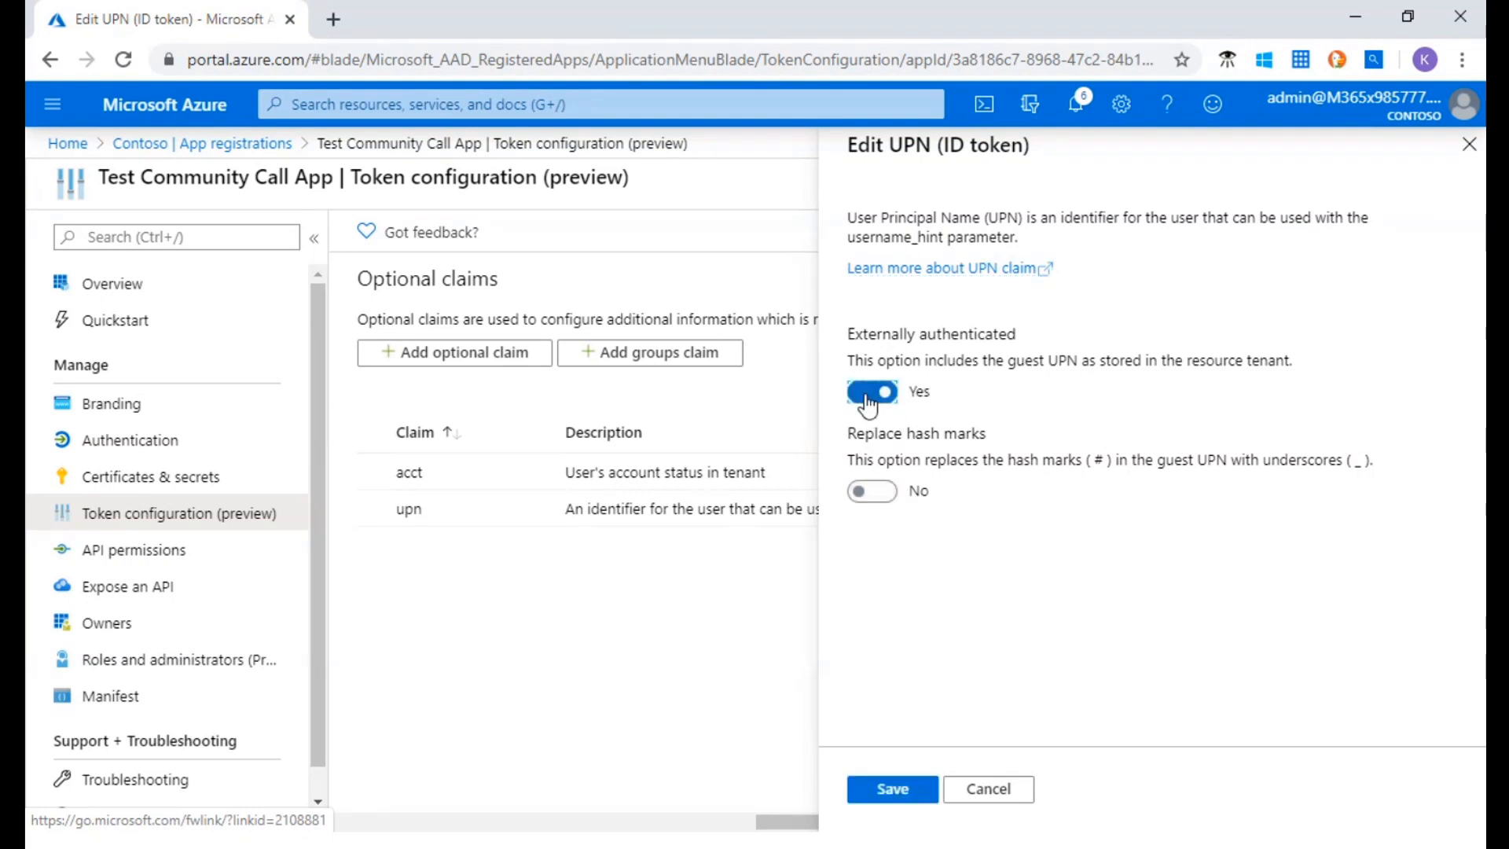
left_click(879, 404)
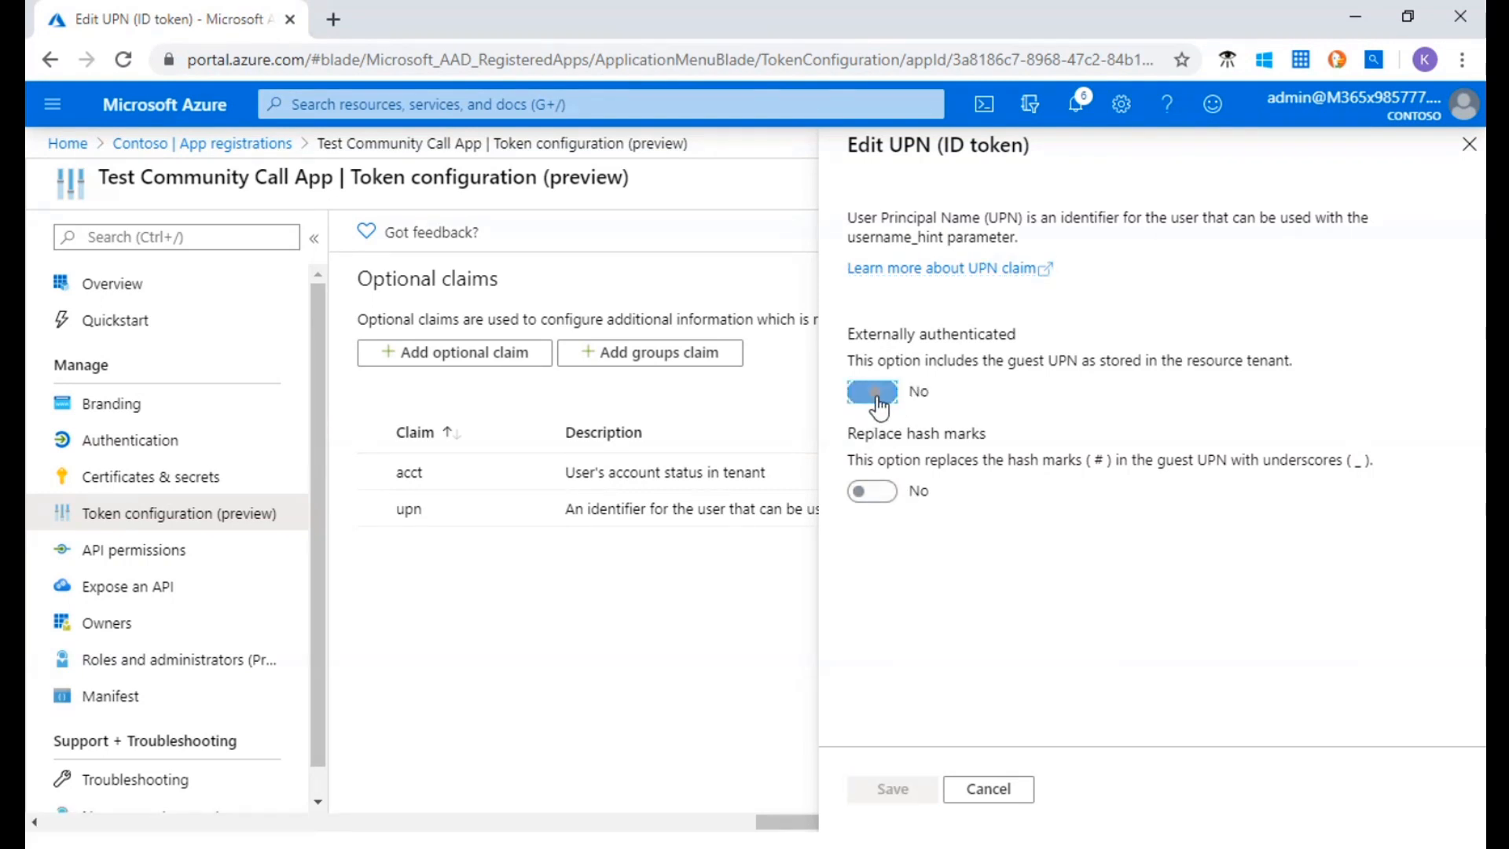
left_click(879, 405)
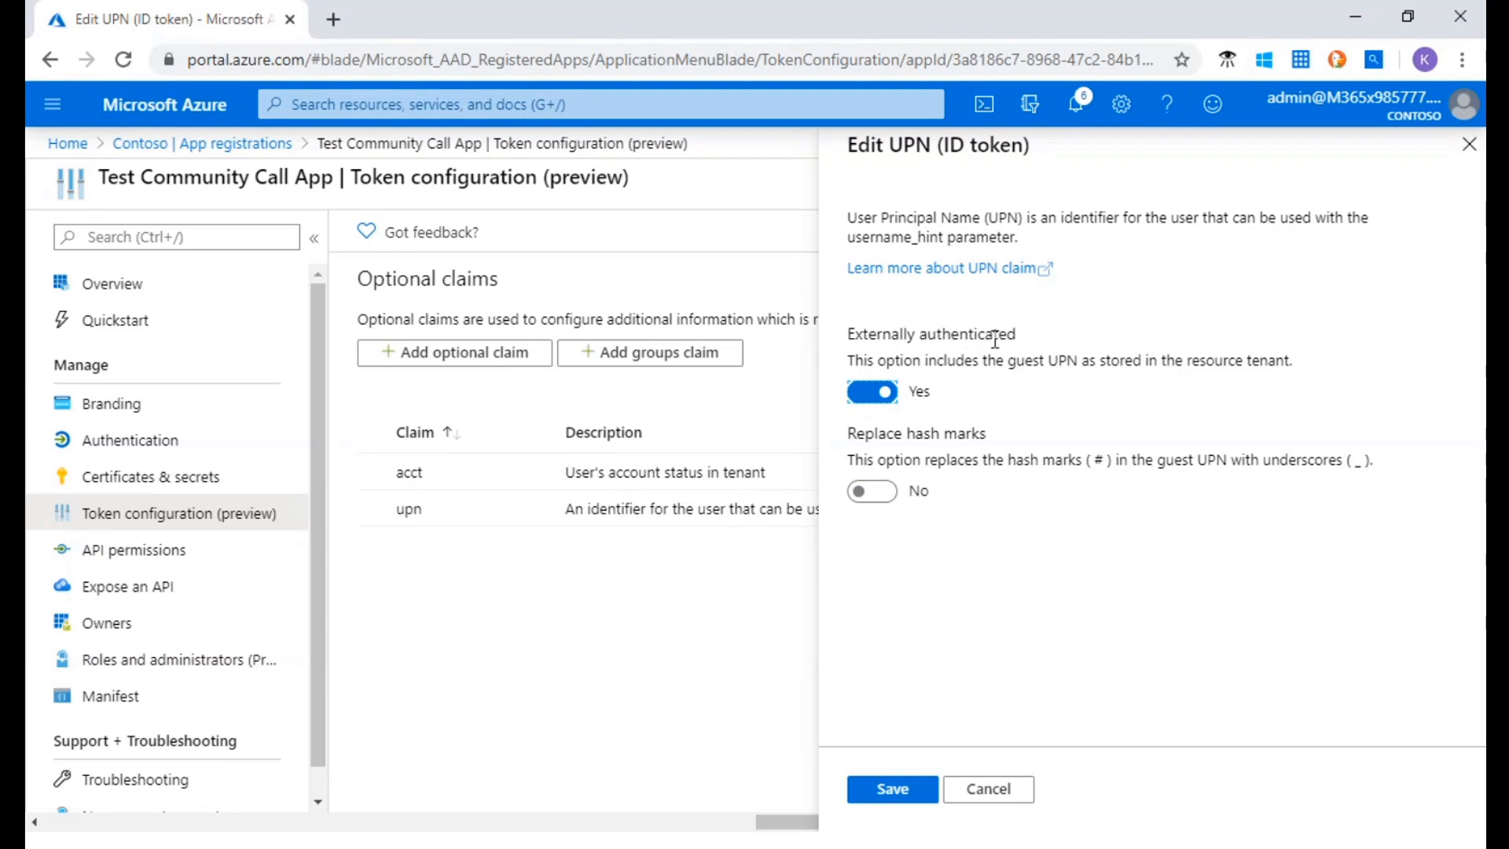
left_click(872, 491)
left_click(904, 789)
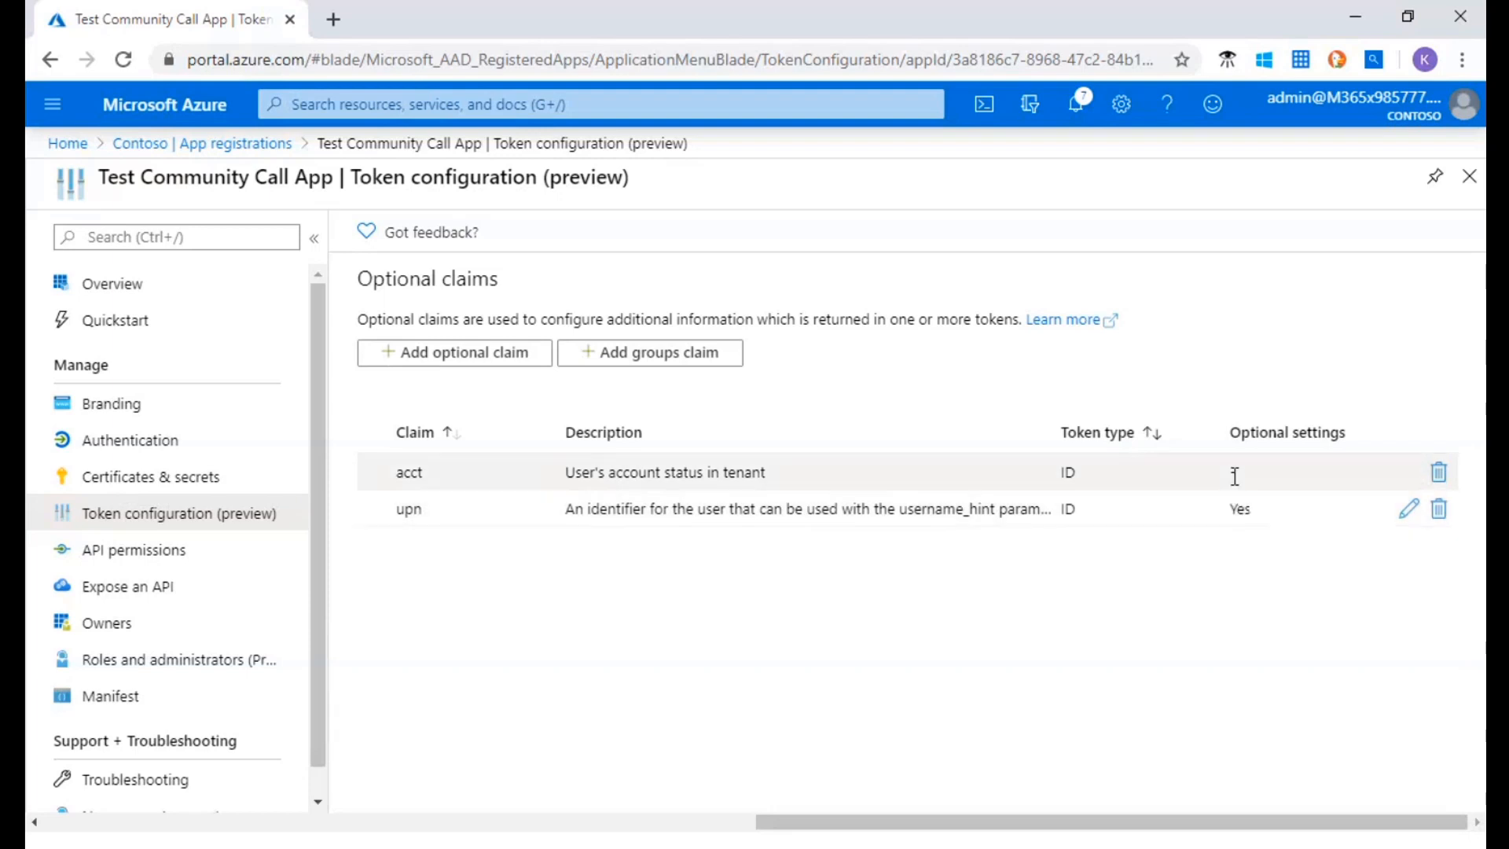
left_click(1409, 516)
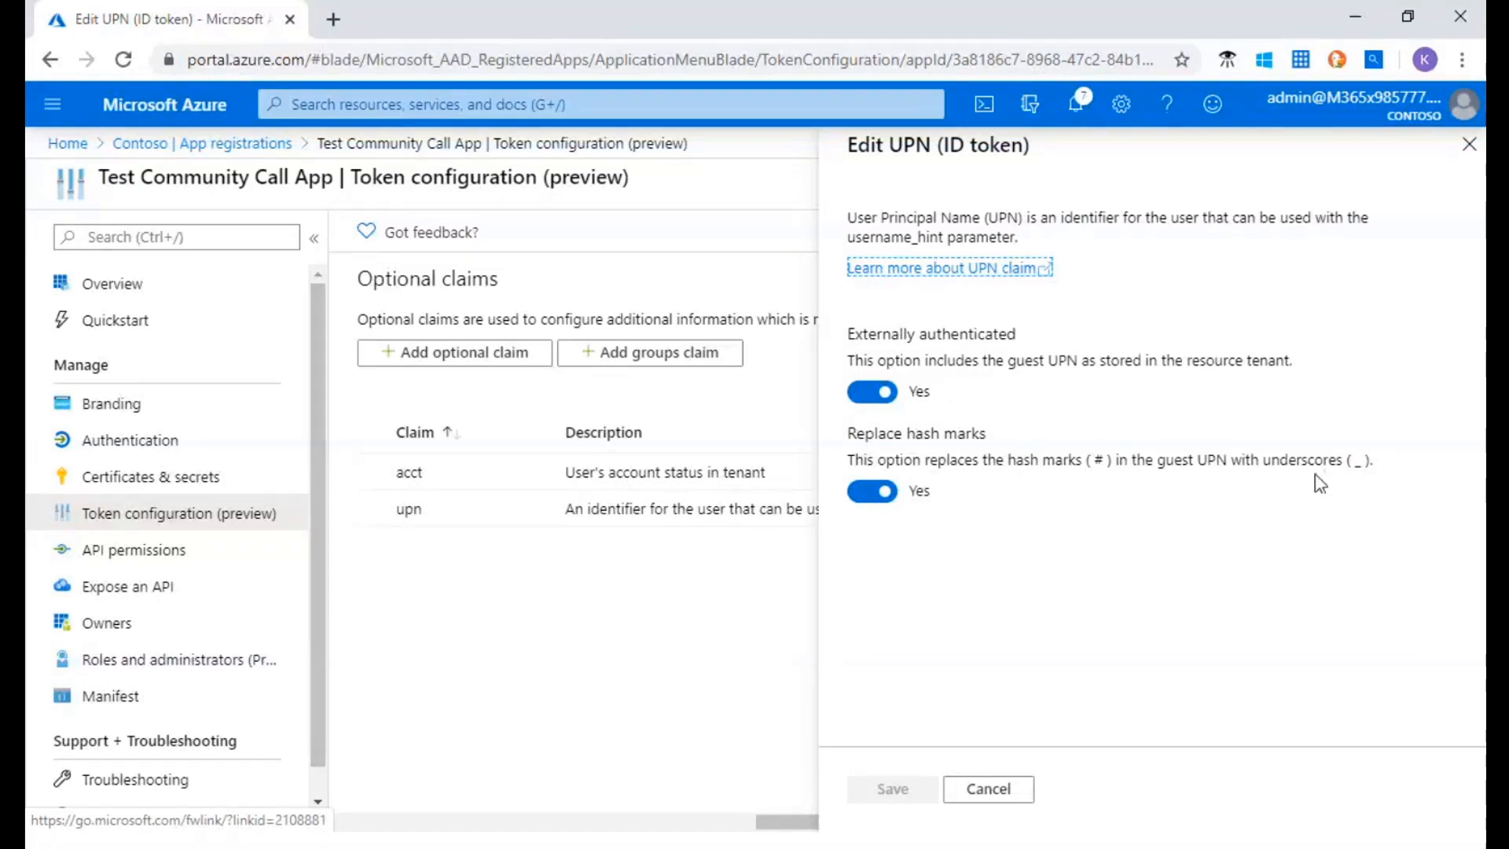
left_click(1021, 788)
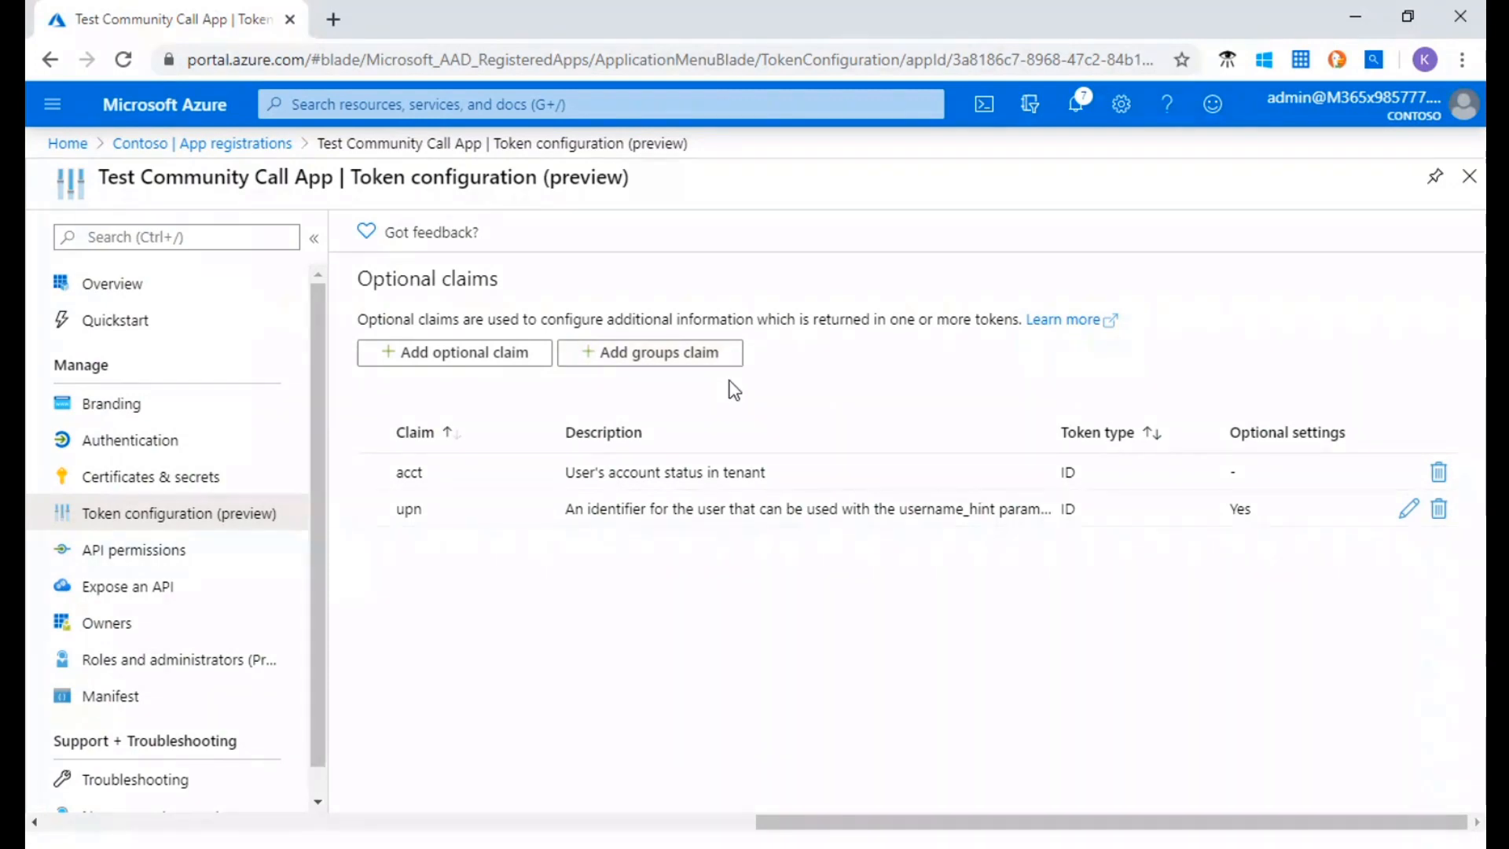
Start a new groups claim, review its group types and ID token options, and choose sAMAccountName for the ID token
left_click(706, 362)
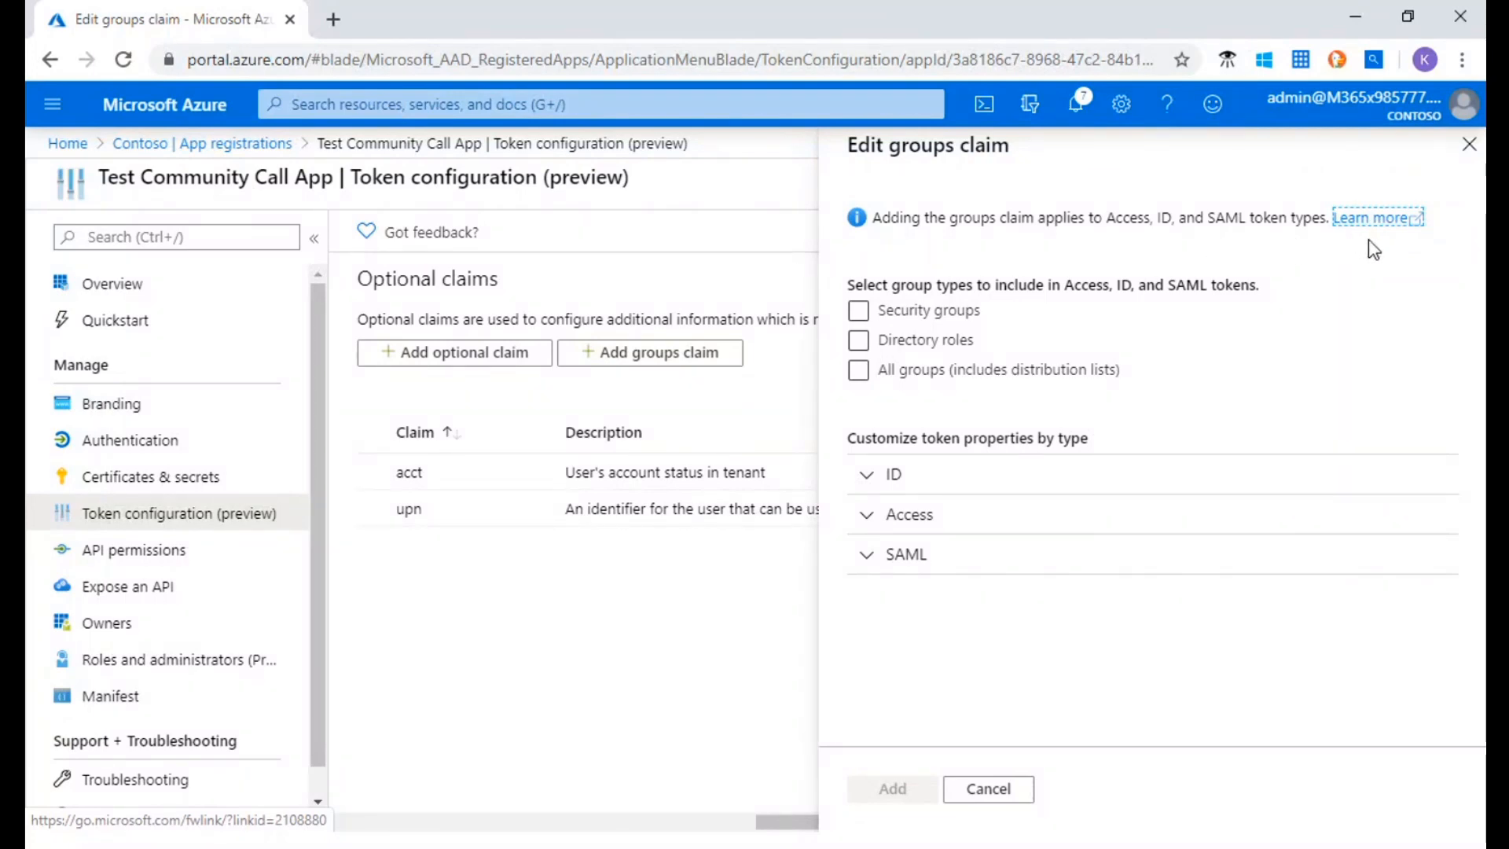
left_click(919, 312)
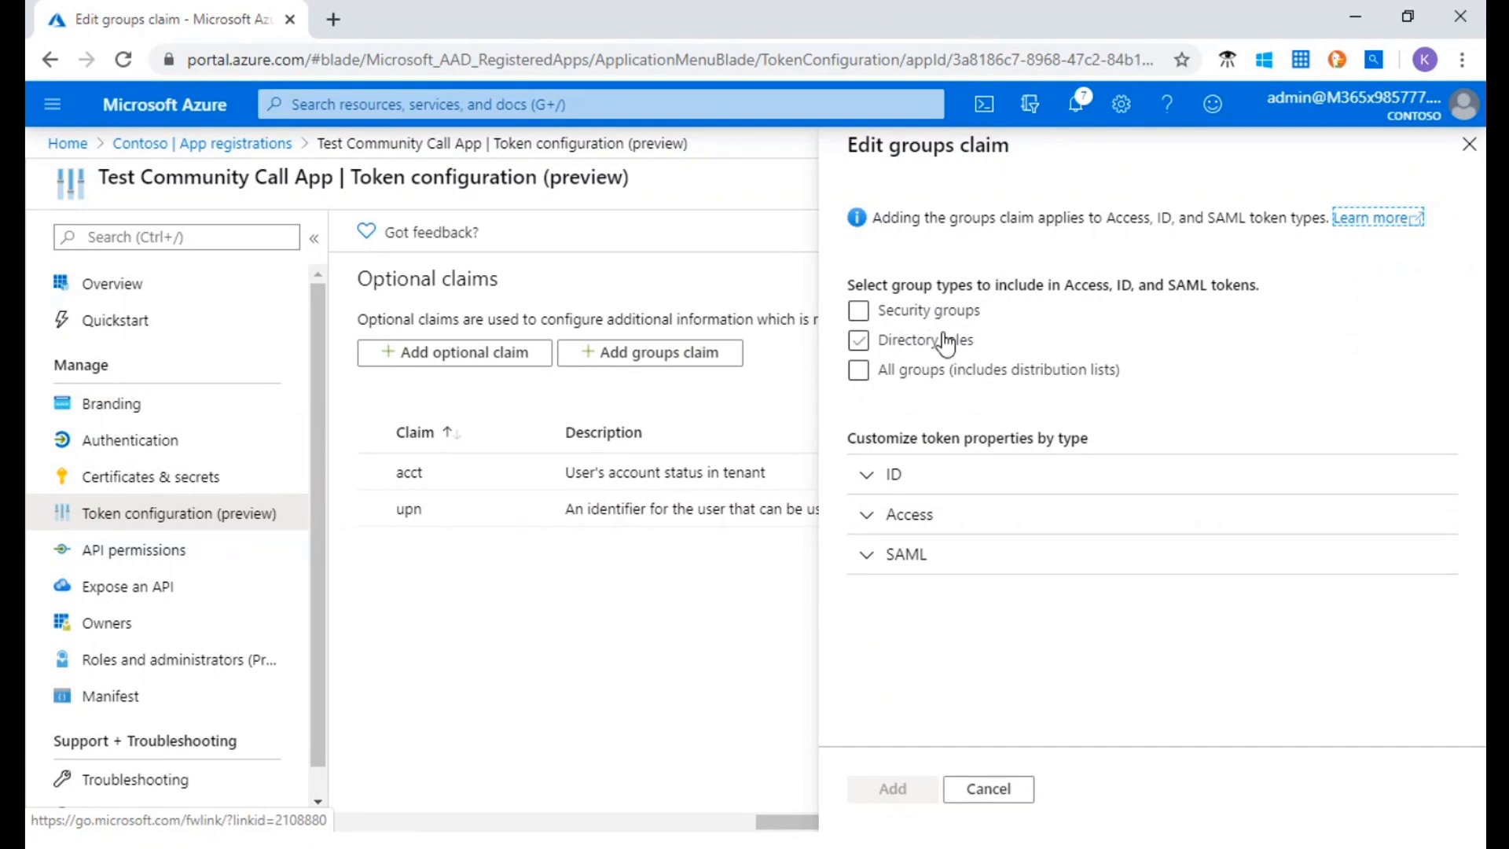
left_click(919, 320)
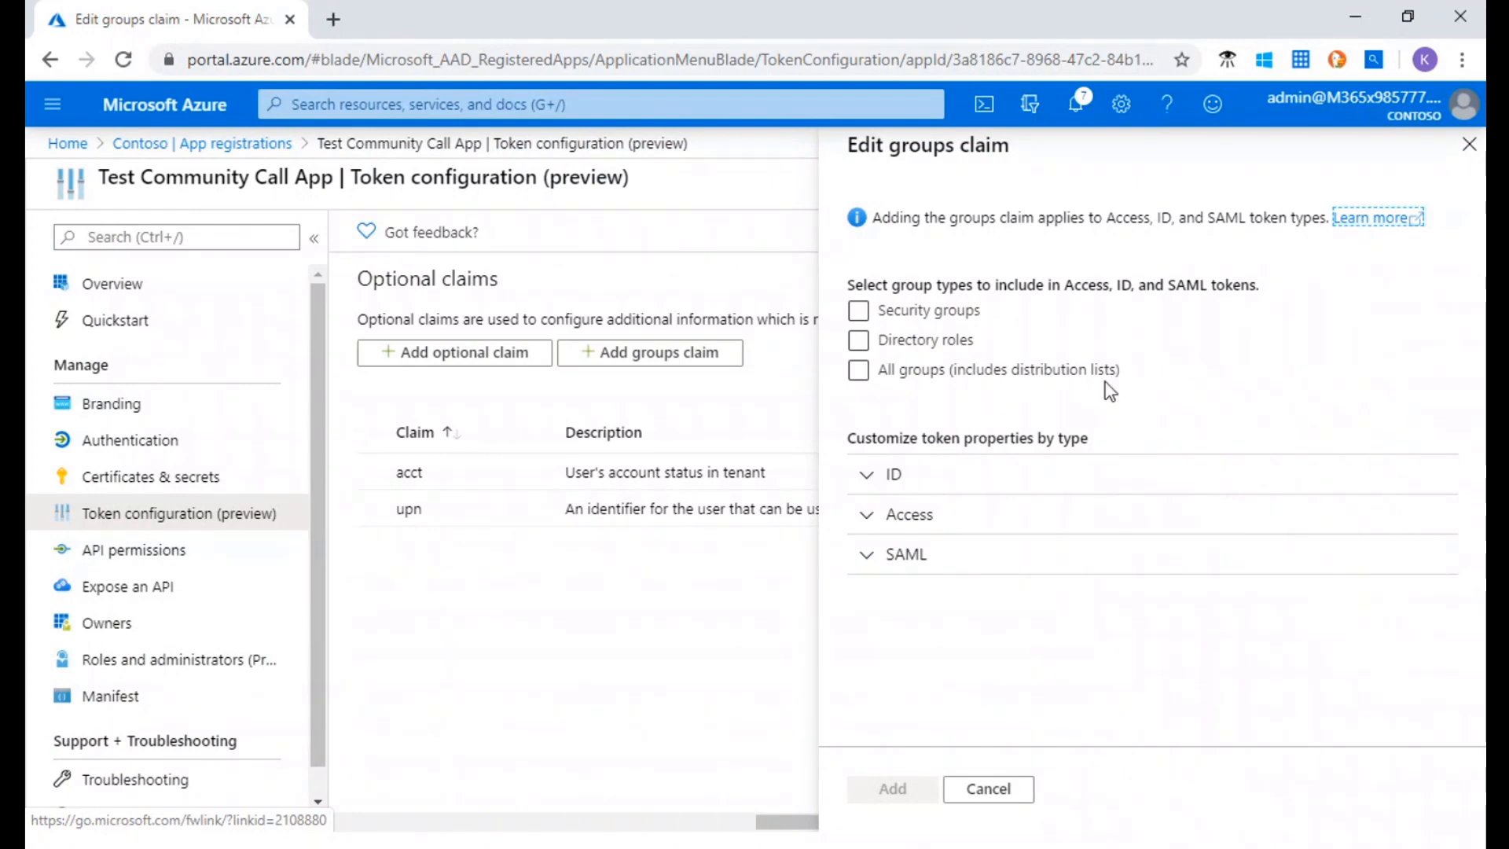
left_click(877, 481)
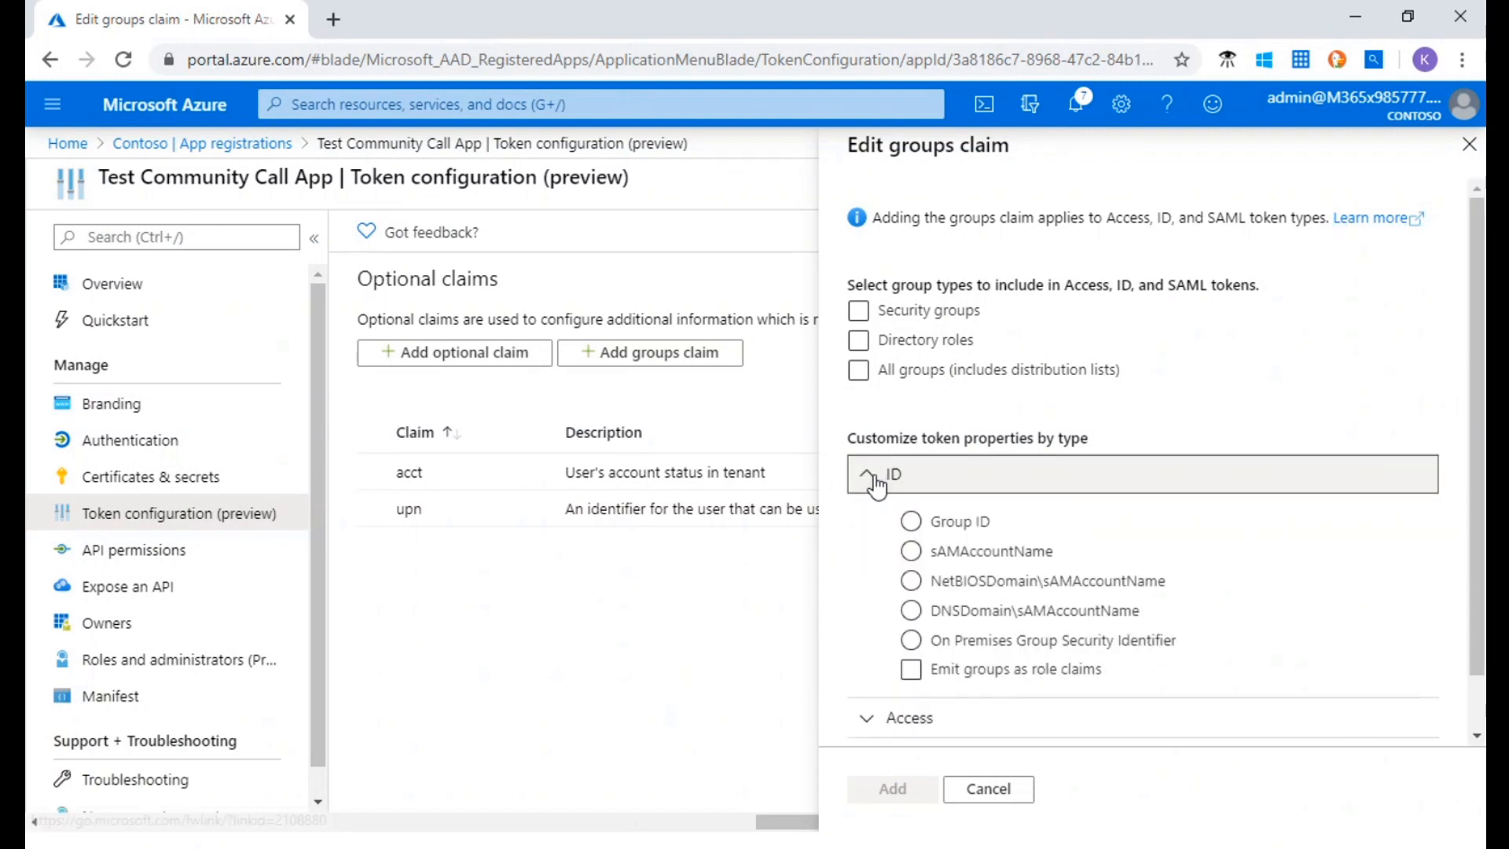
scroll(1010, 438, "down", 1)
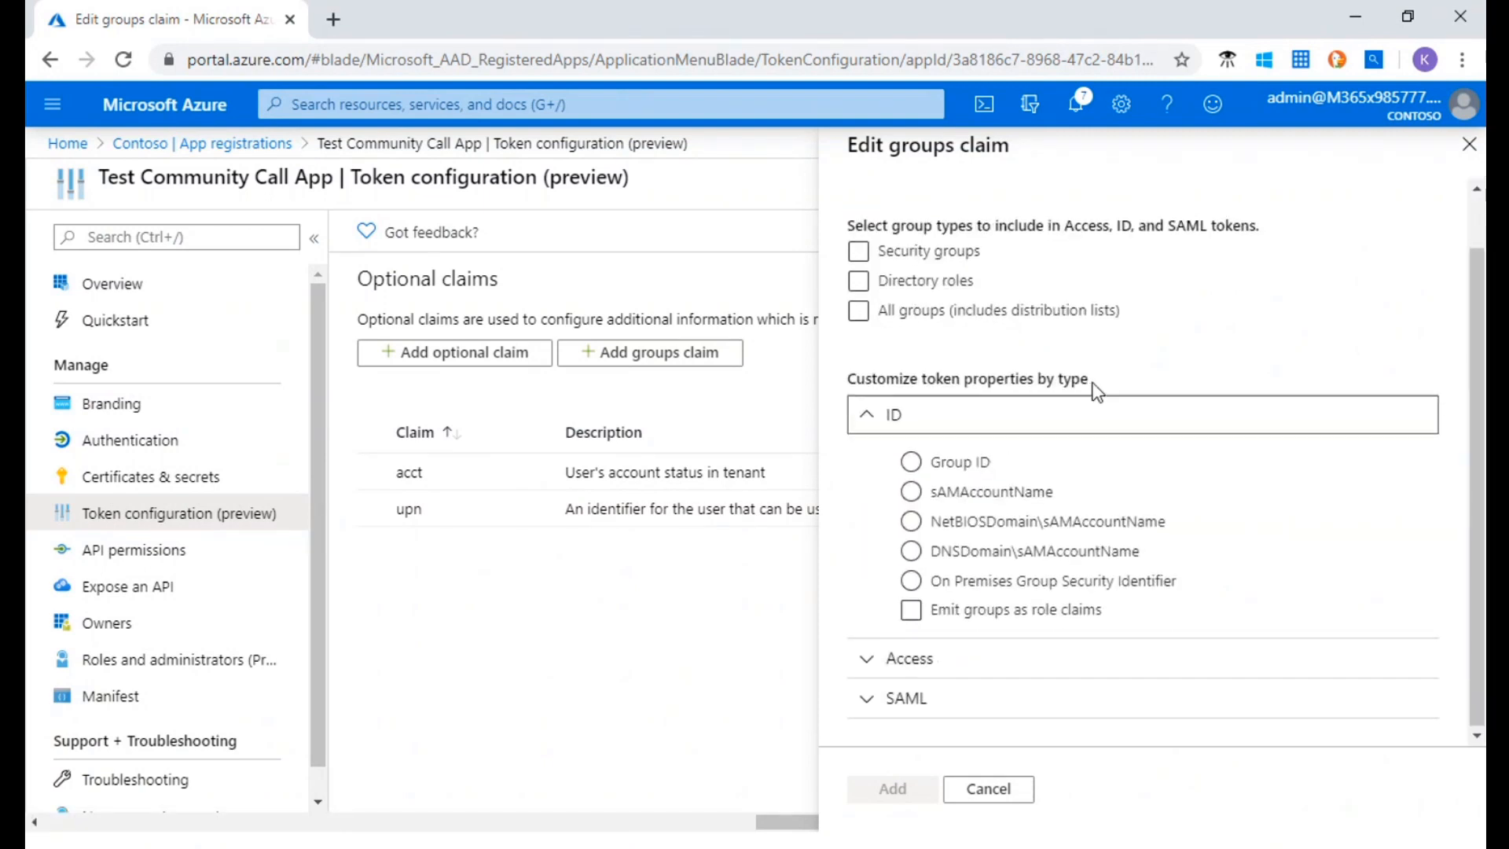
scroll(1088, 387, "up", 1)
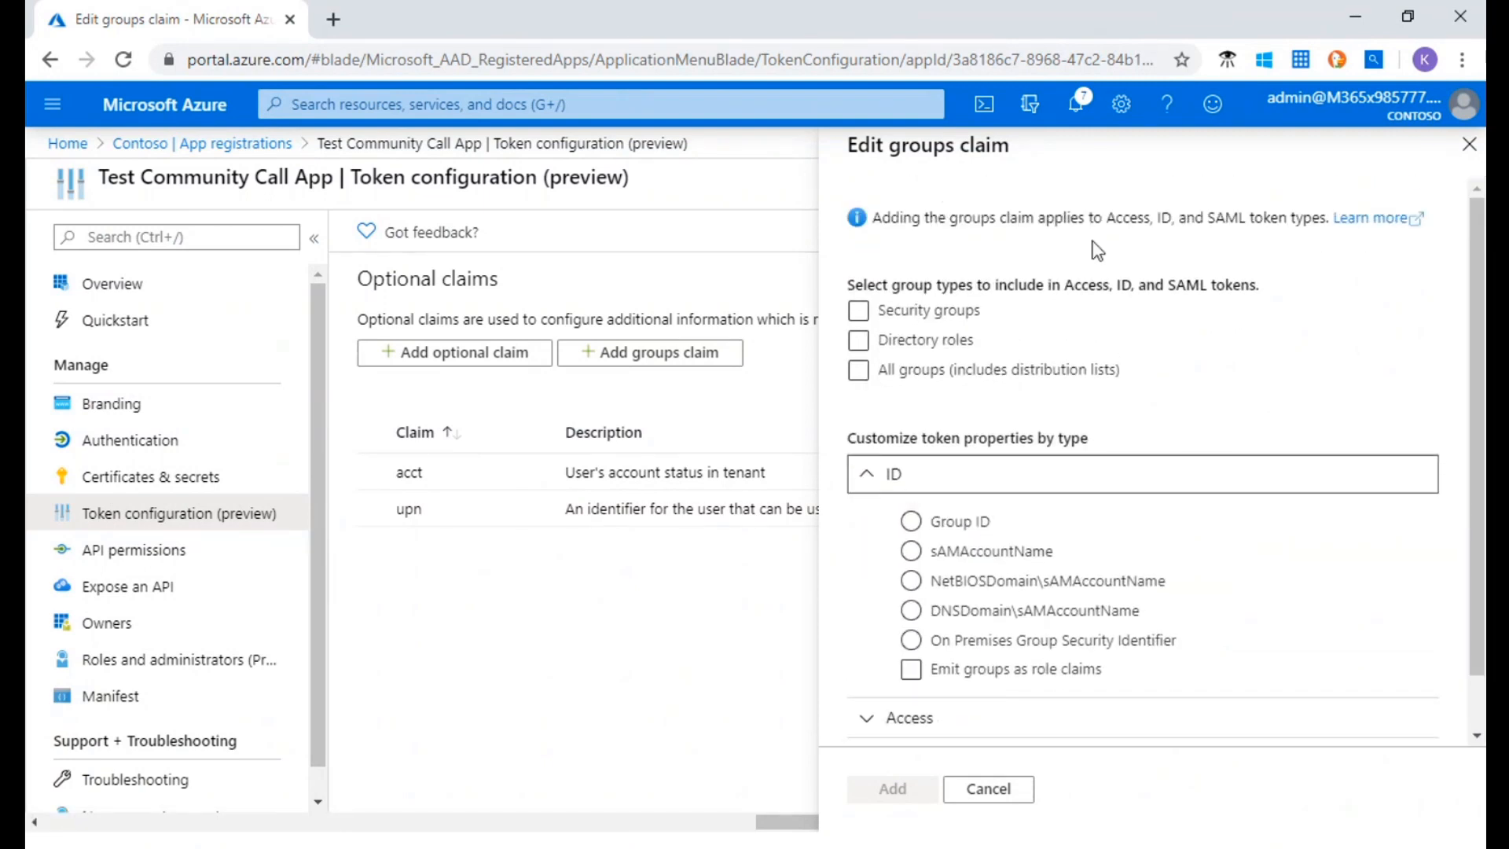
scroll(1210, 393, "down", 1)
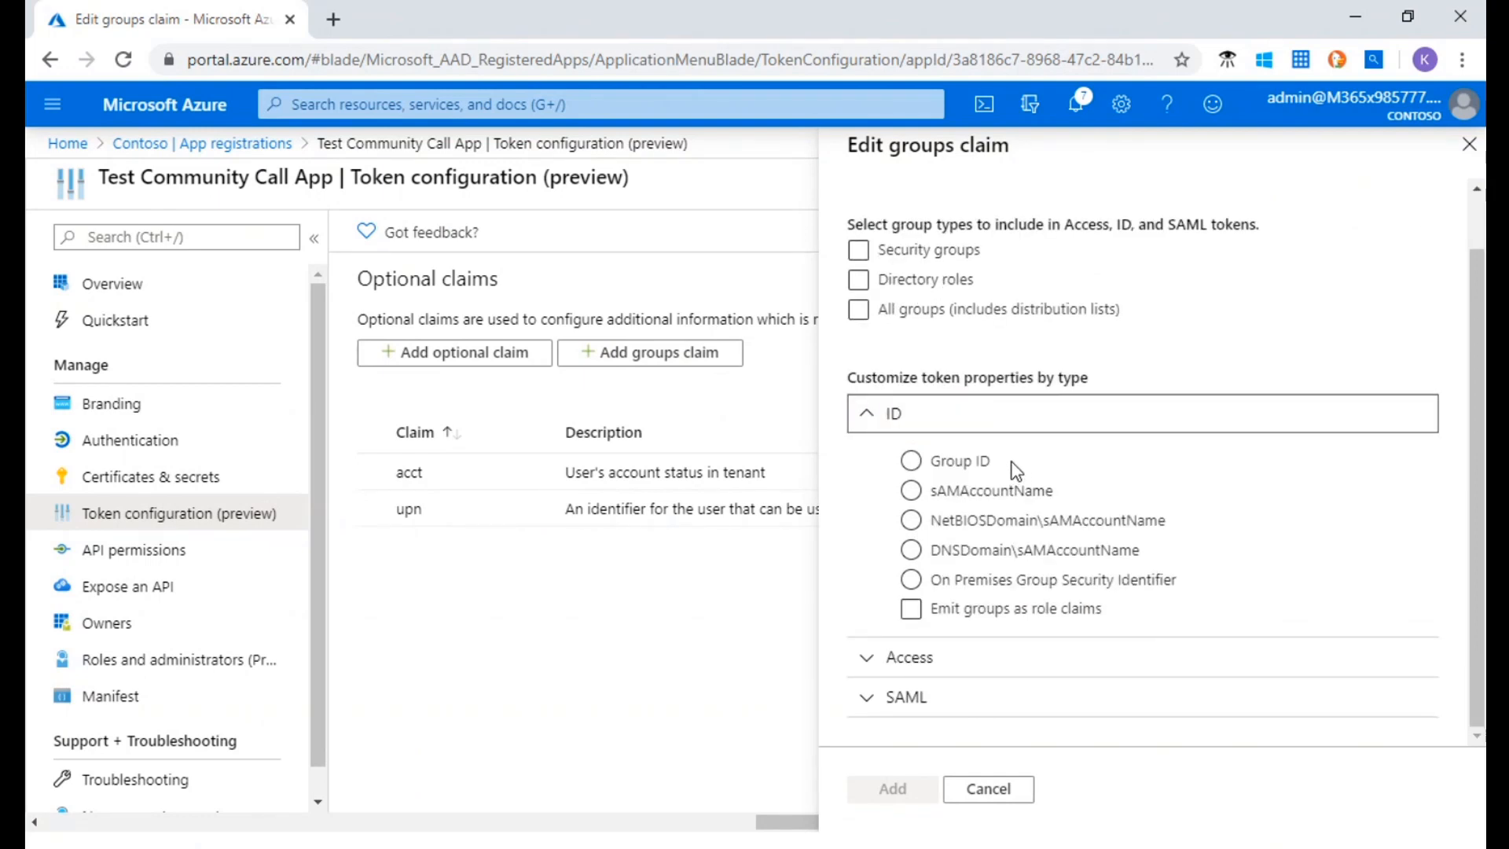
left_click(911, 461)
left_click(913, 491)
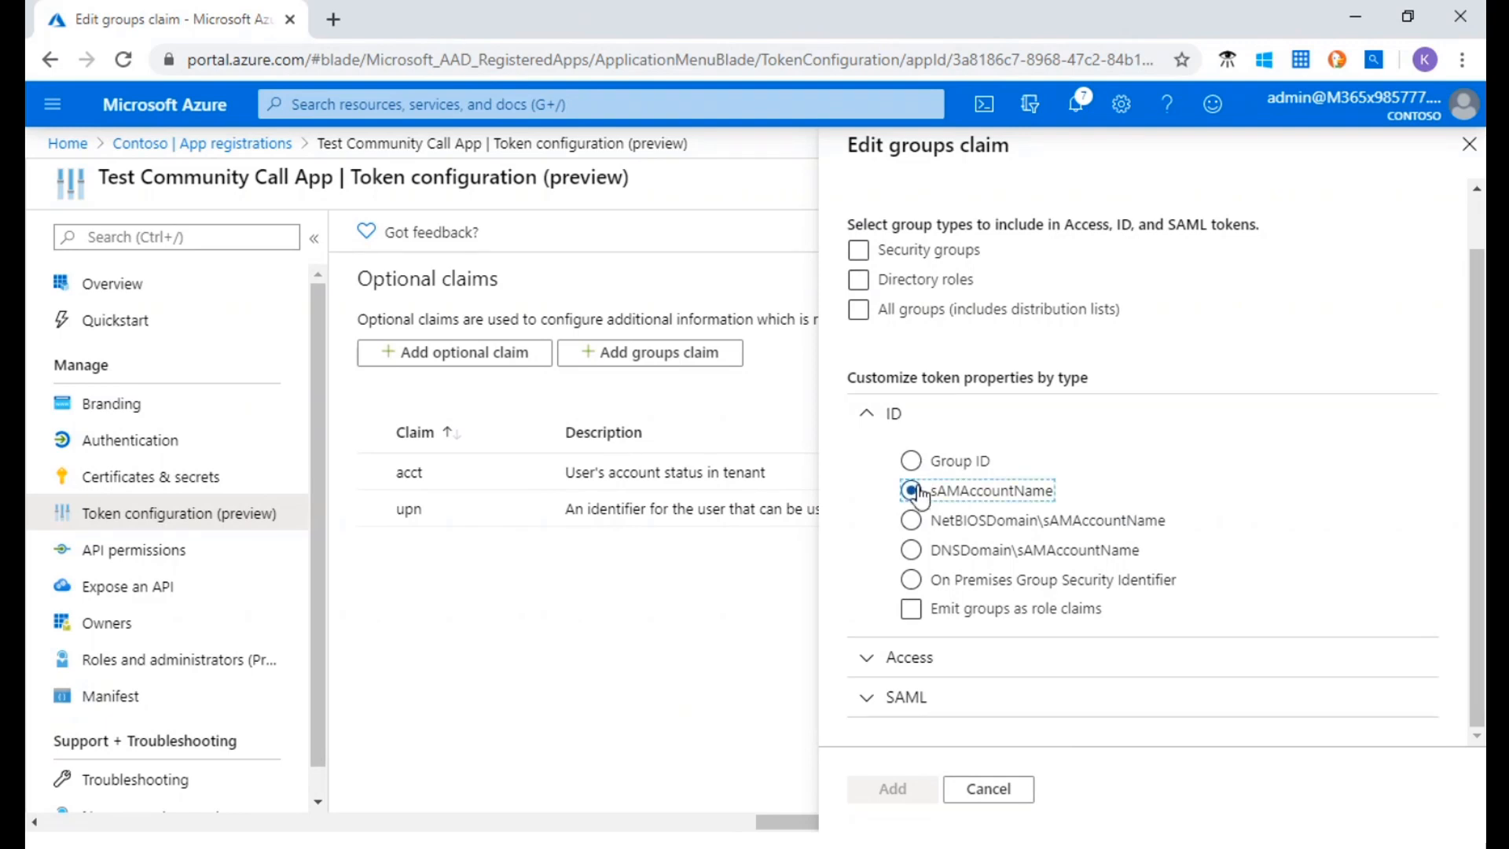
Set the groups claim's Access and SAML token properties both to DNSDomain\sAMAccountName
left_click(935, 658)
scroll(935, 659, "down", 3)
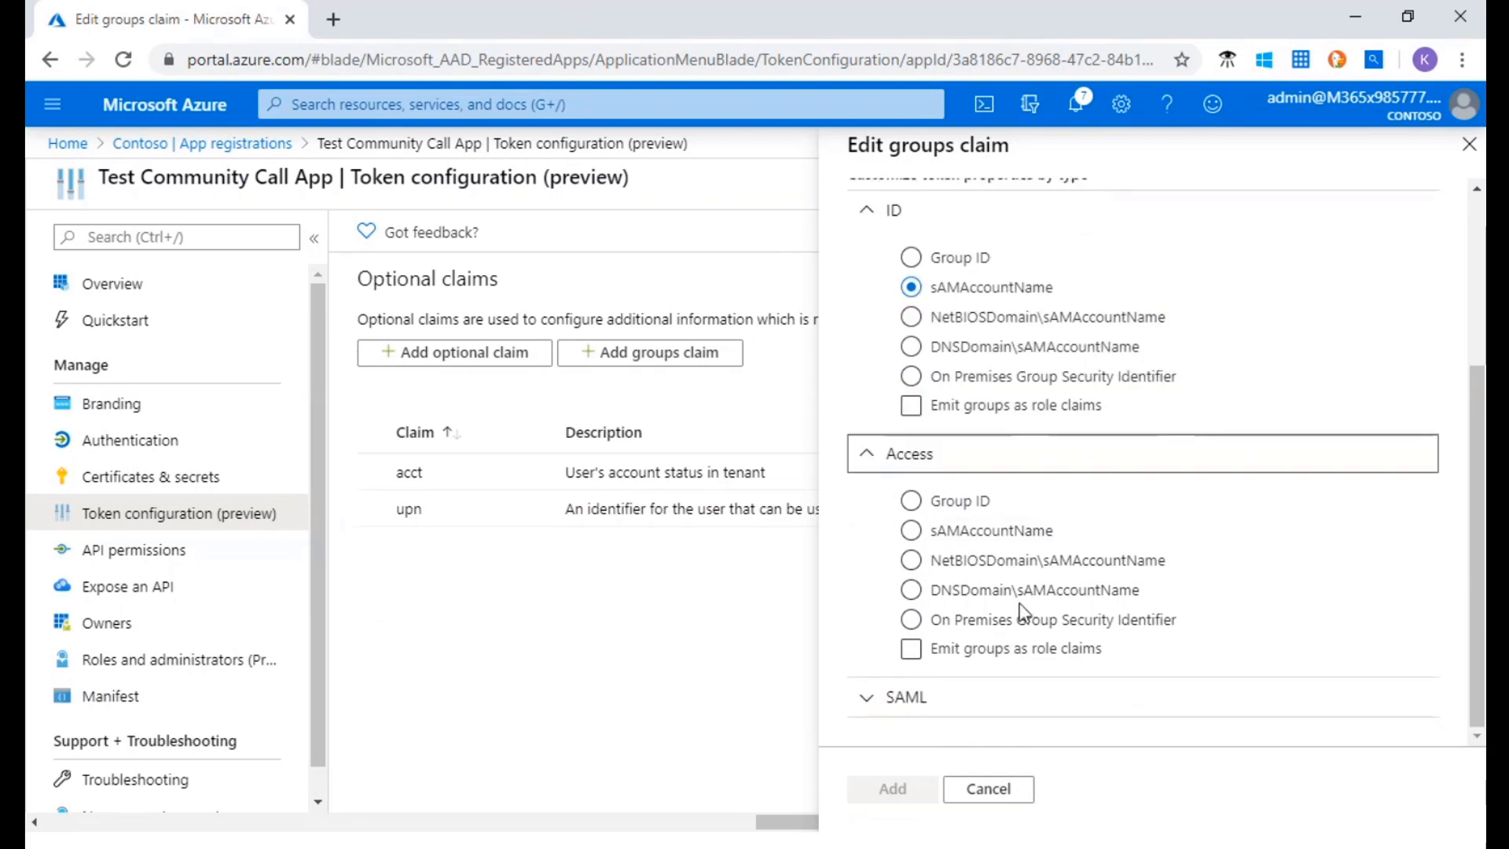
left_click(959, 591)
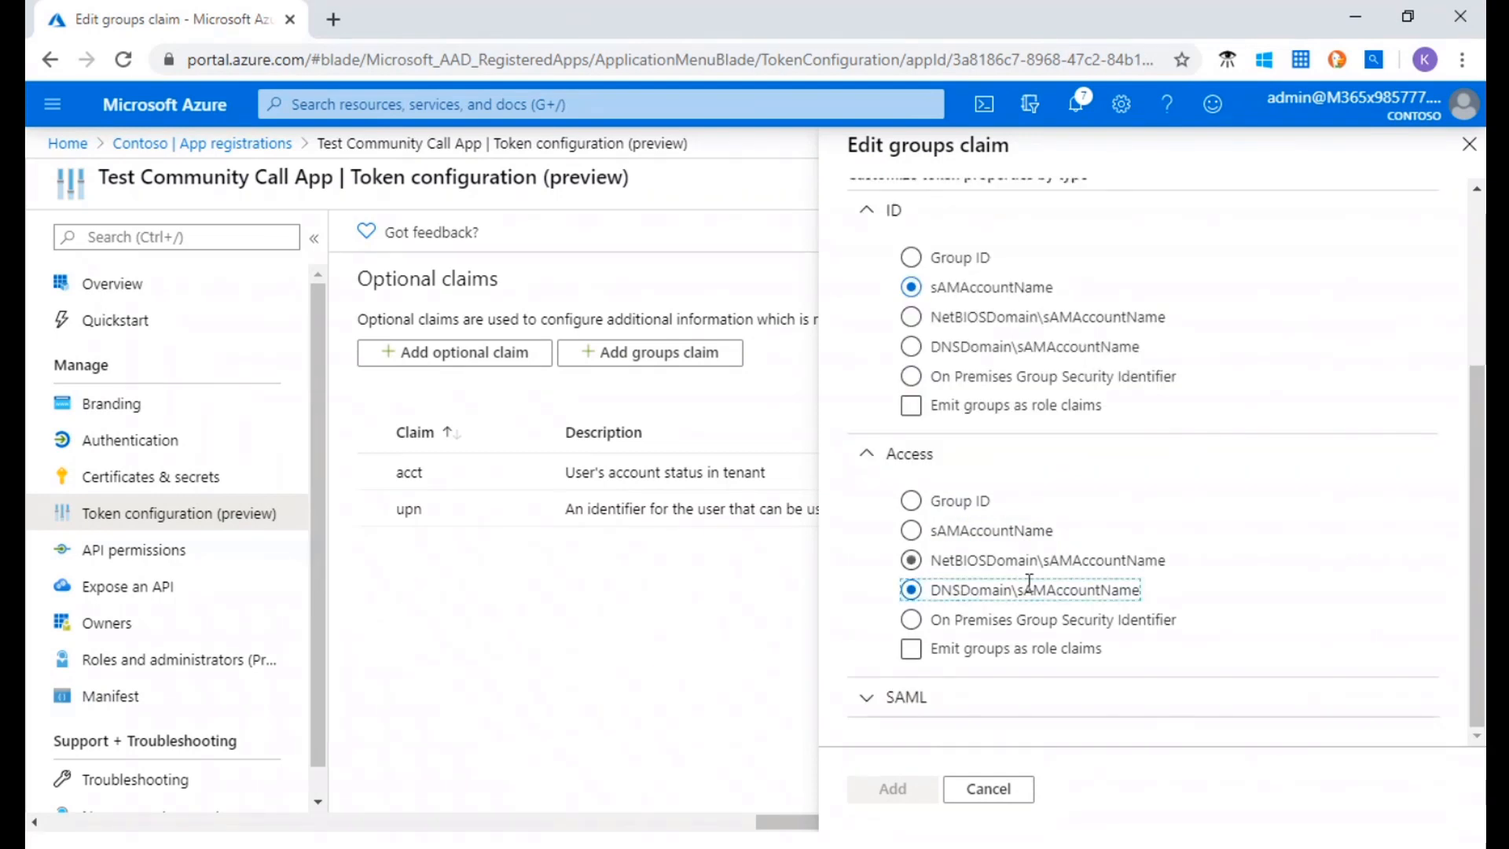
left_click(1010, 697)
scroll(1098, 596, "down", 3)
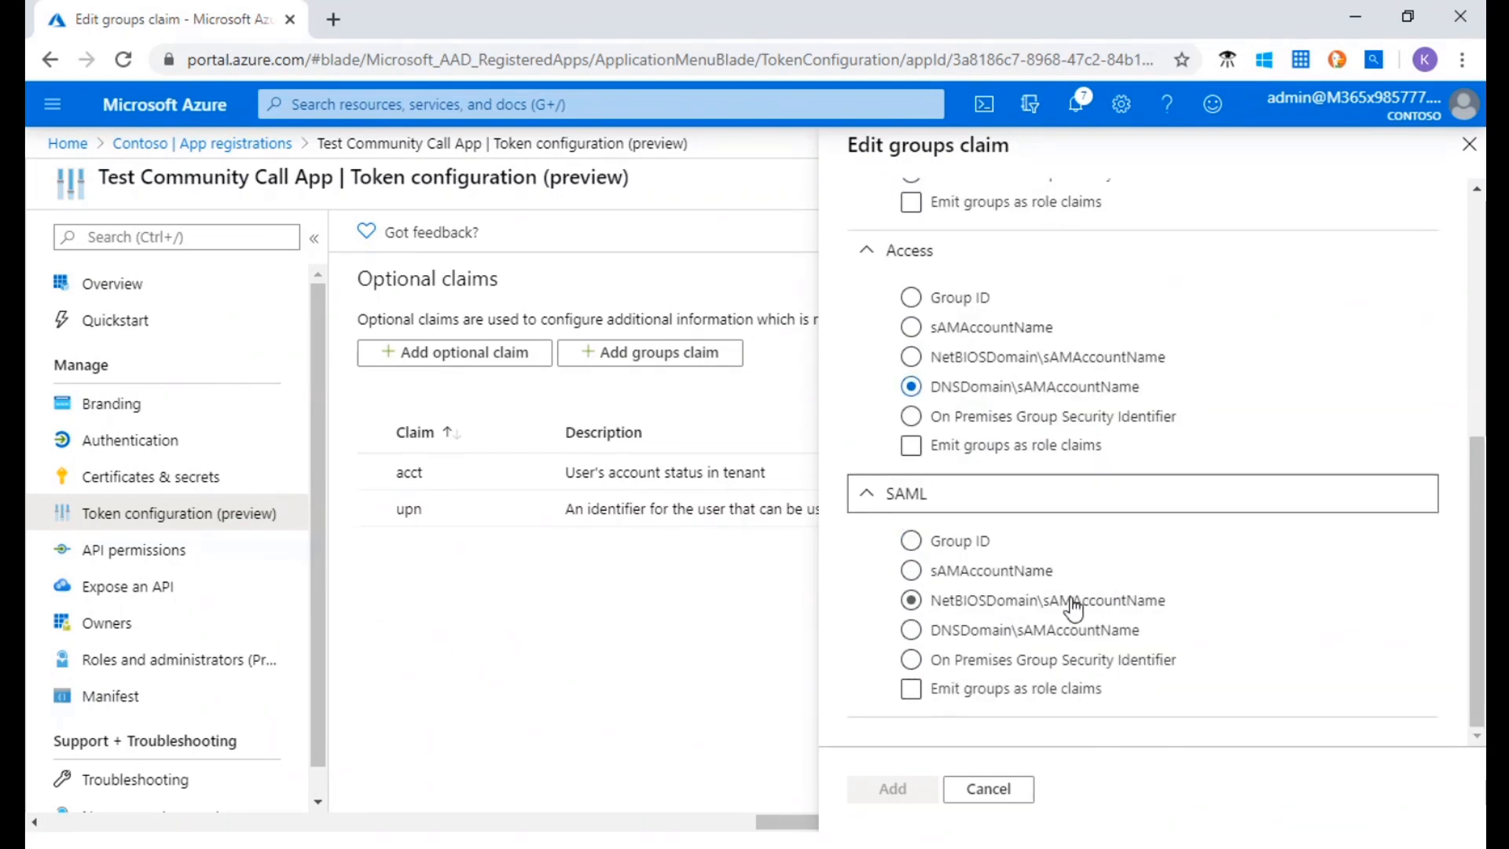
left_click(931, 660)
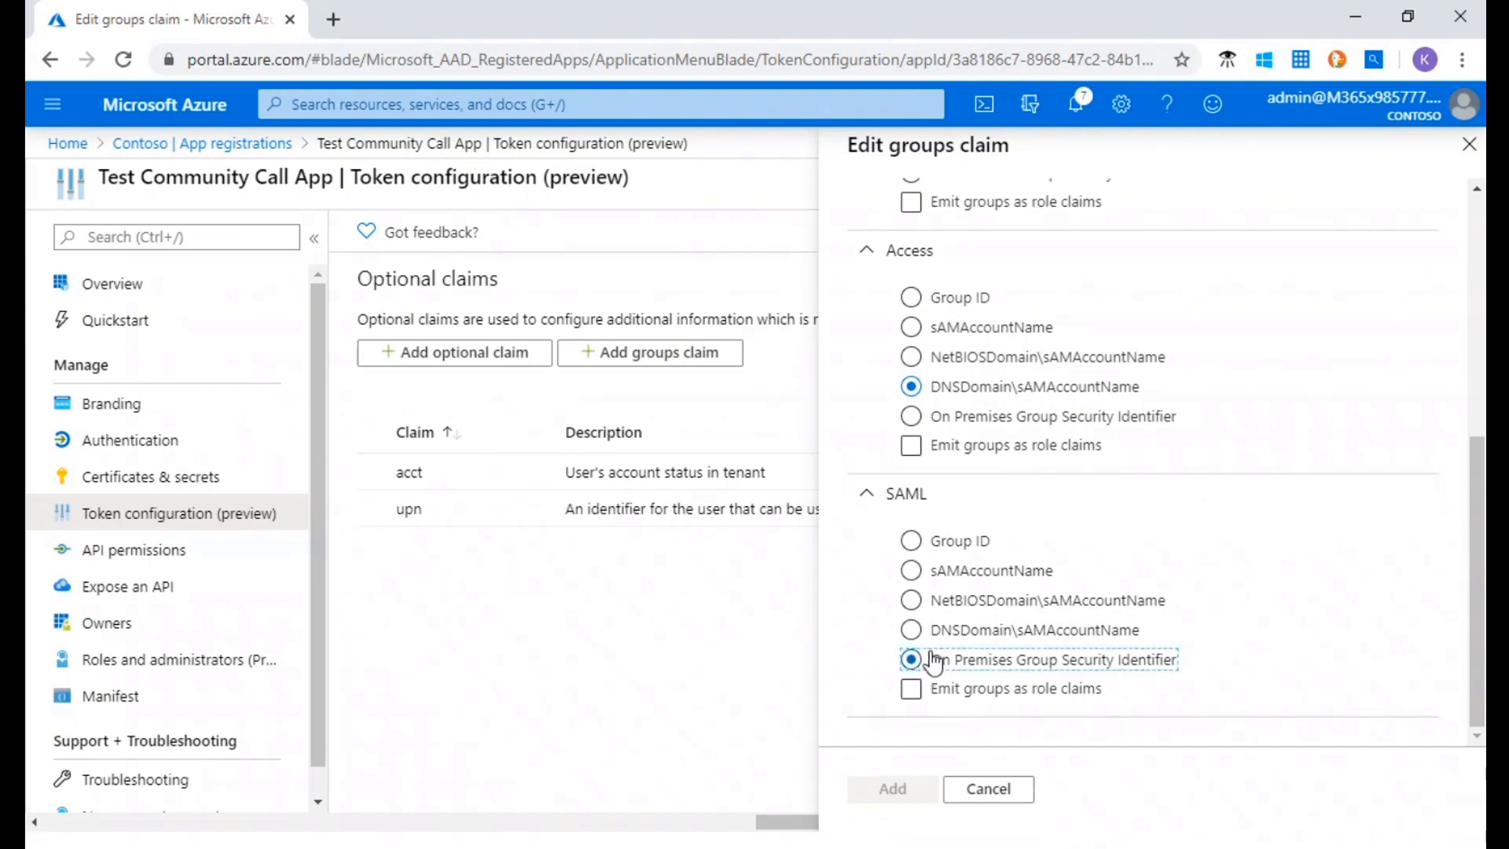
left_click(917, 630)
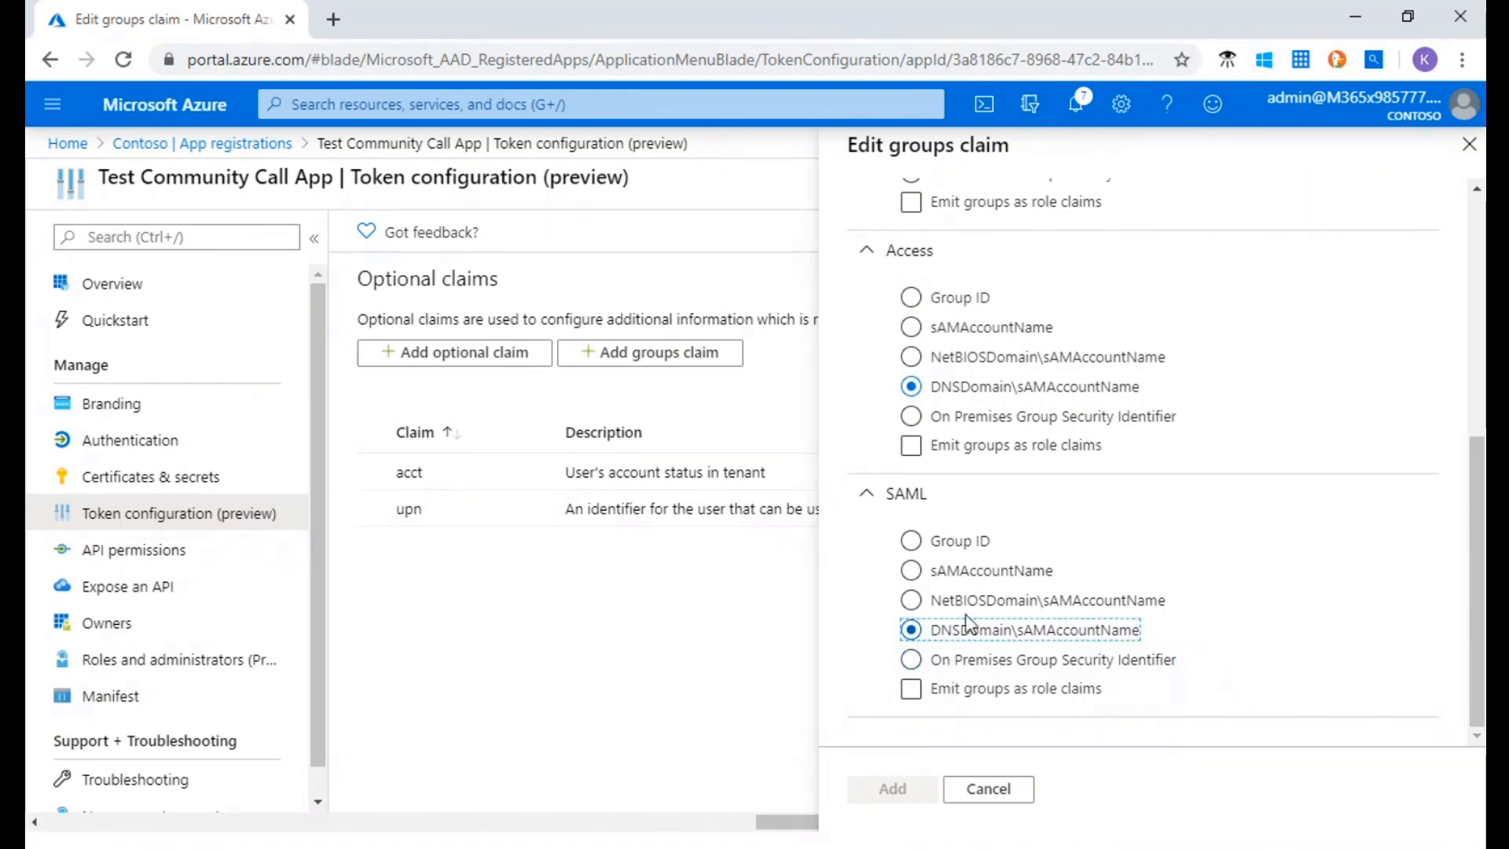
Include Security groups in the tokens and add the groups claim to the app's optional claims
scroll(968, 625, "up", 10)
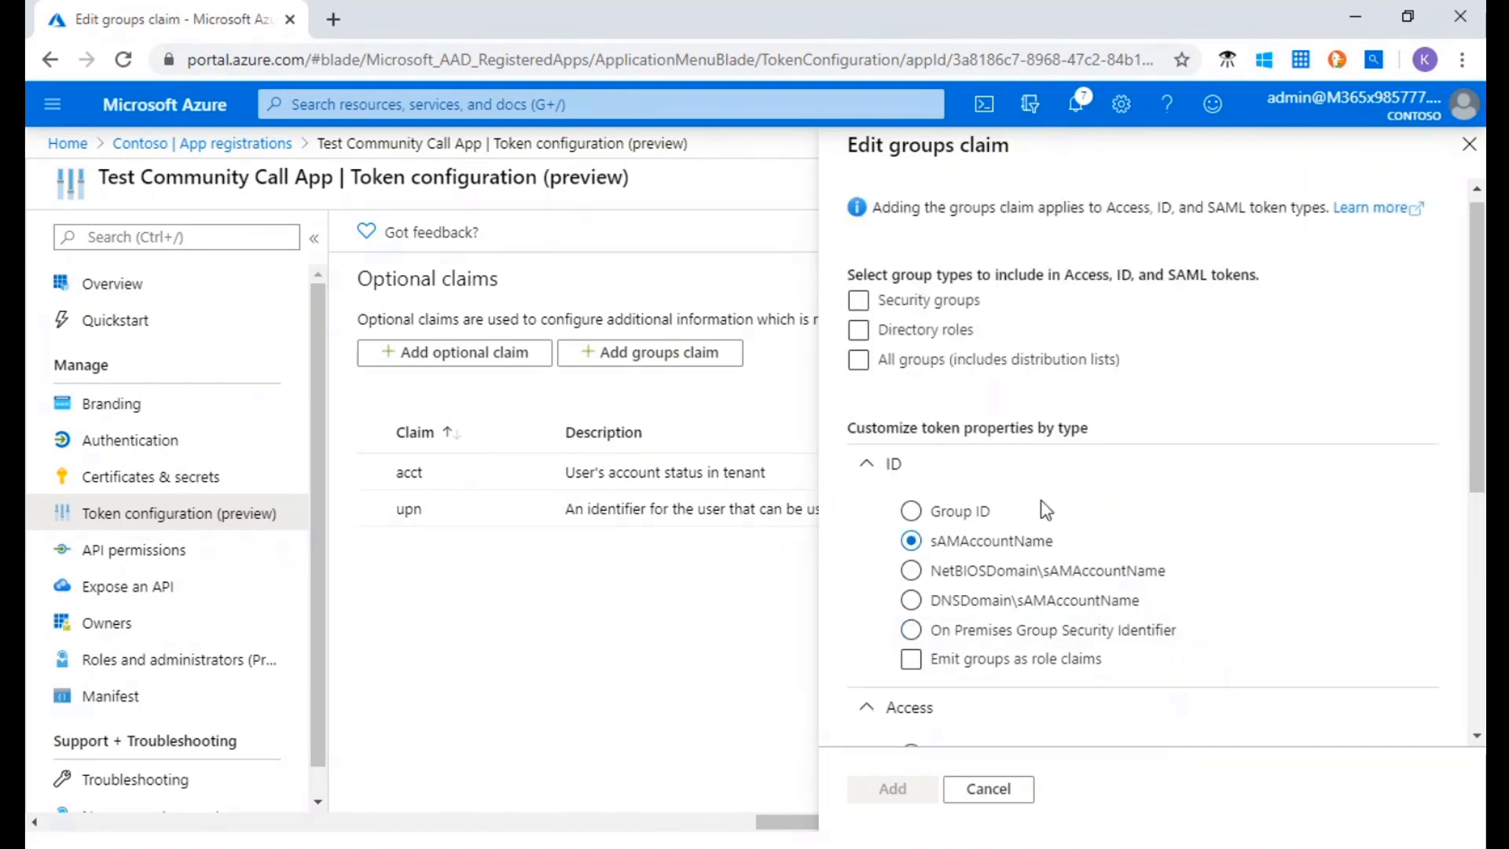
left_click(859, 312)
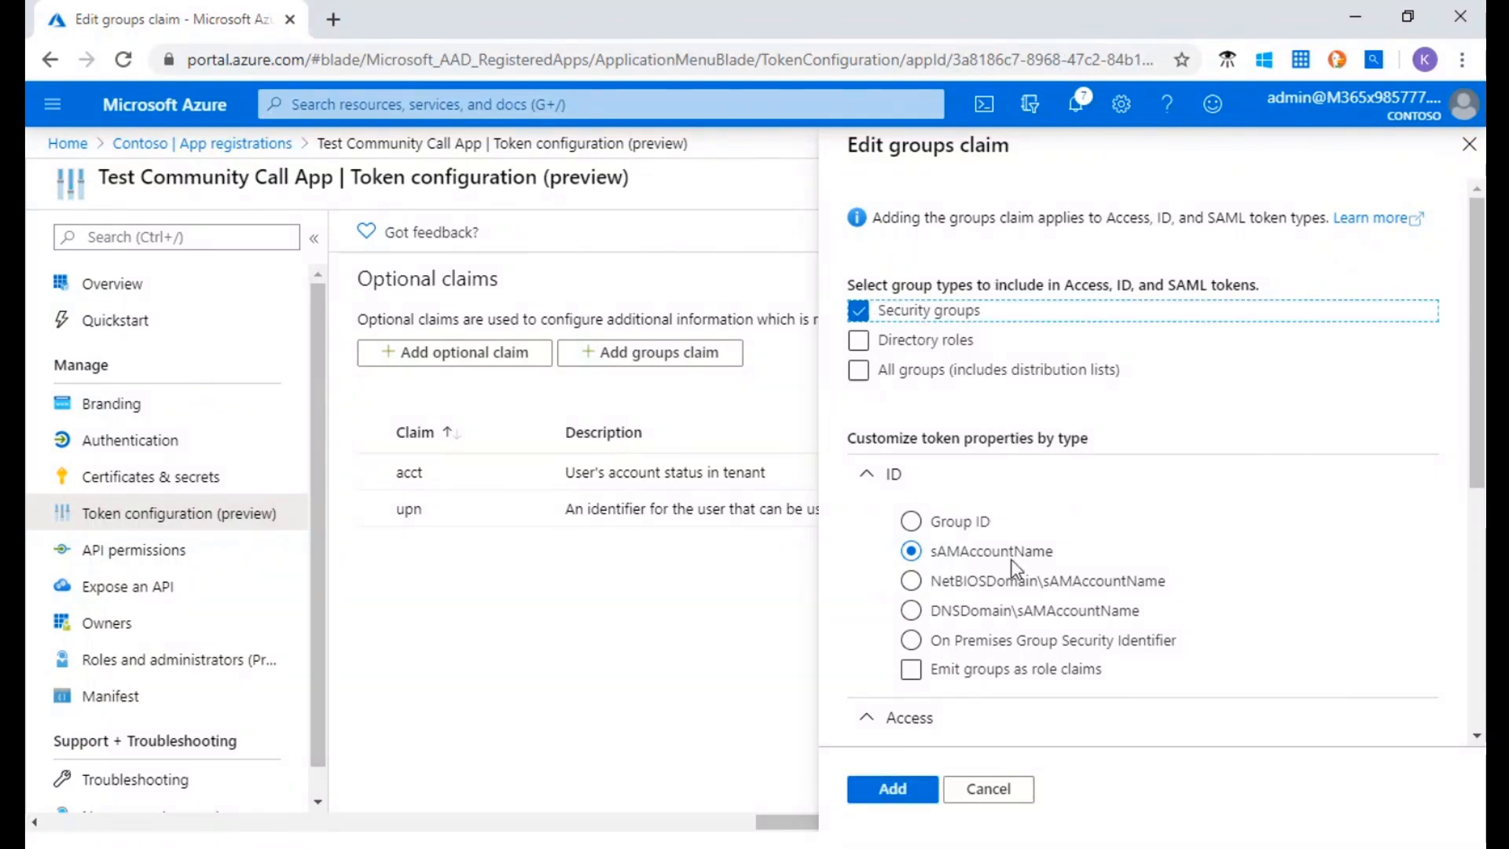
left_click(892, 789)
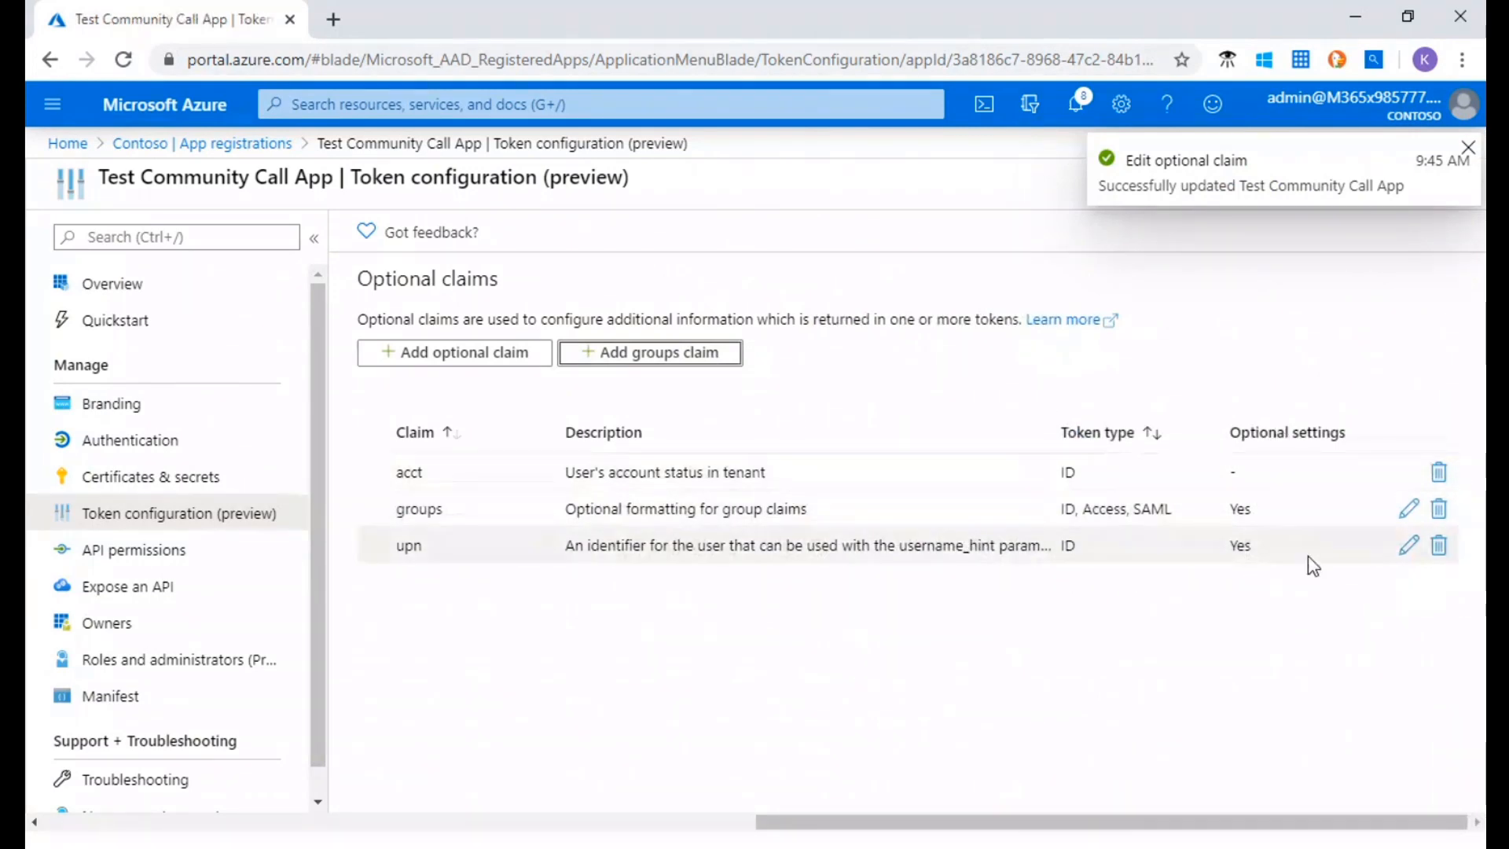
Review the saved settings of the upn claim and the groups claim's properties per token type, without changing either
left_click(1408, 545)
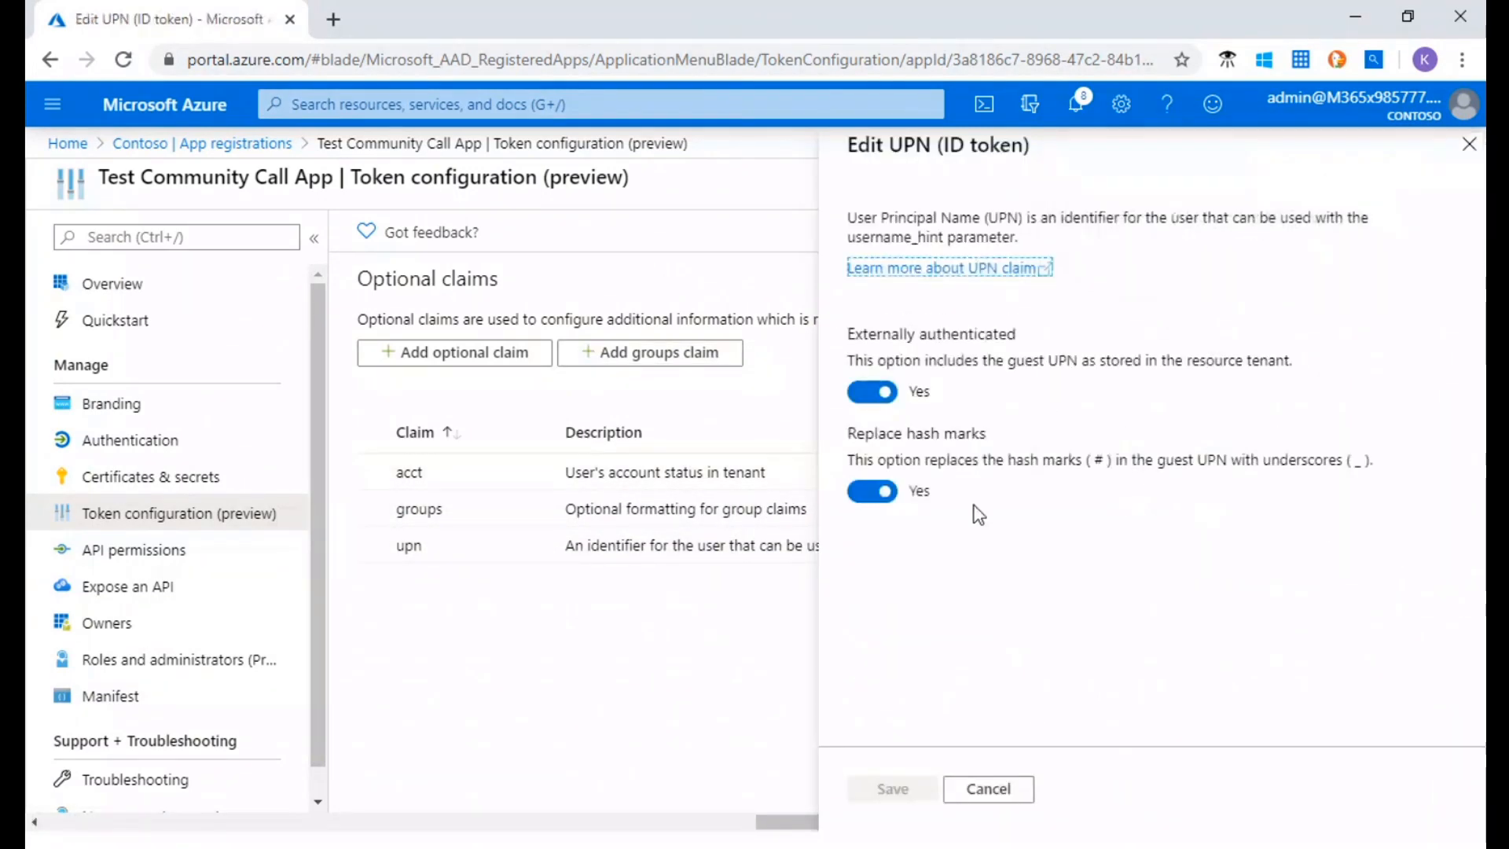
left_click(1015, 792)
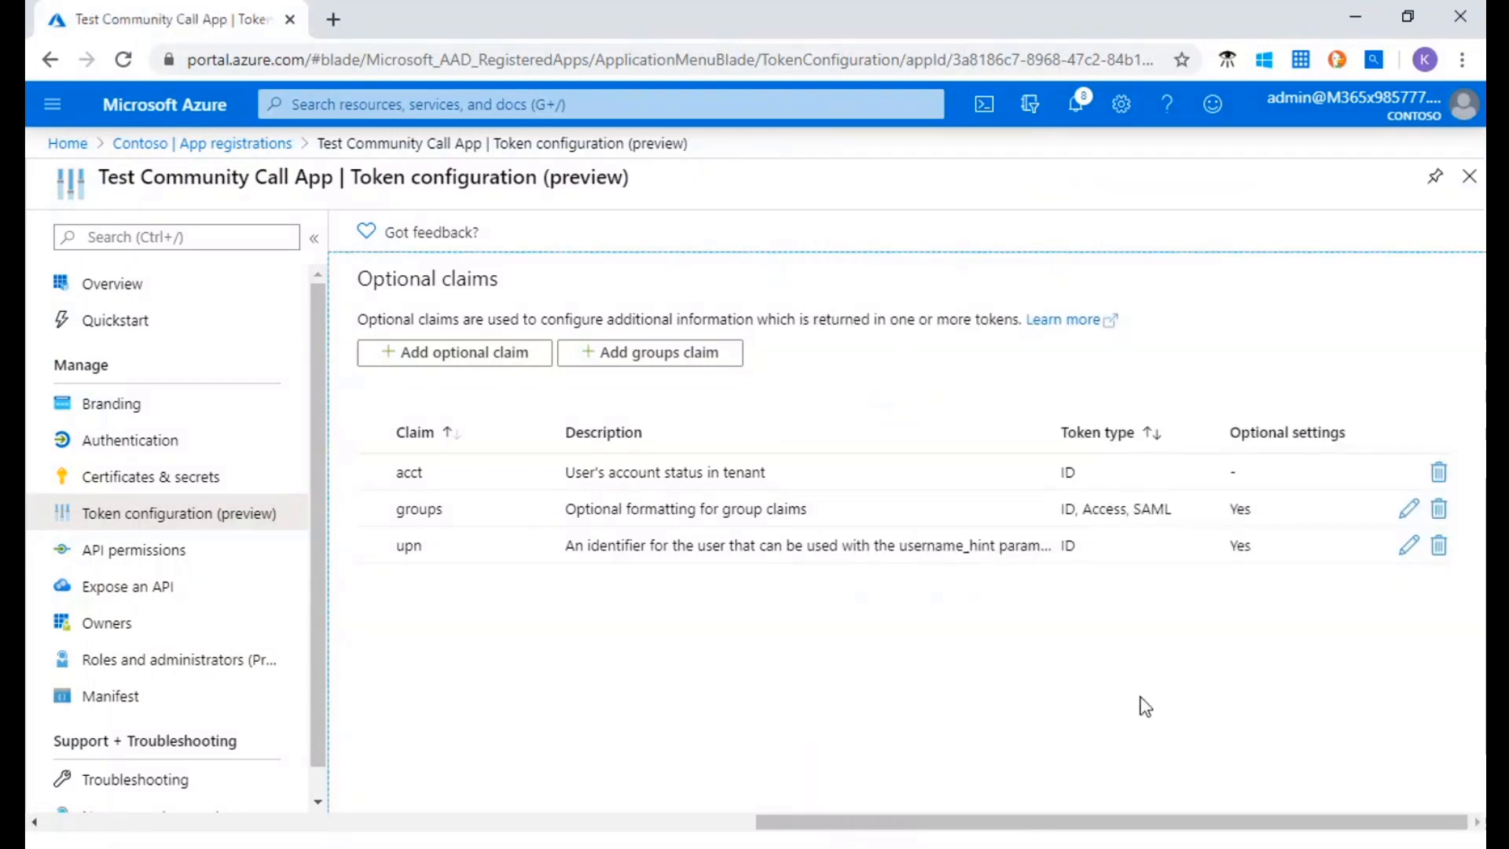
left_click(1408, 511)
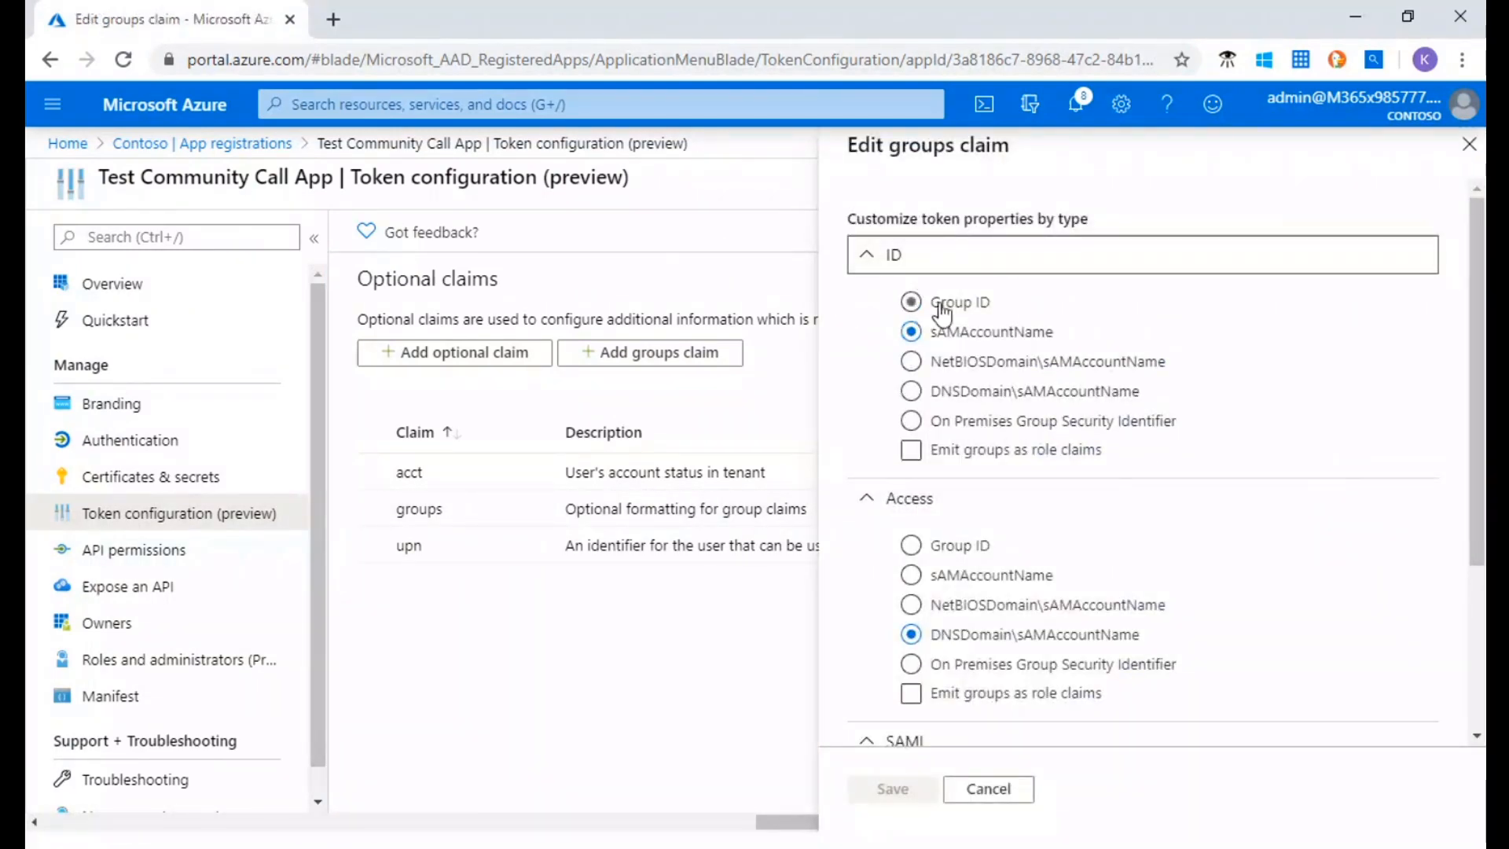
scroll(974, 377, "down", 2)
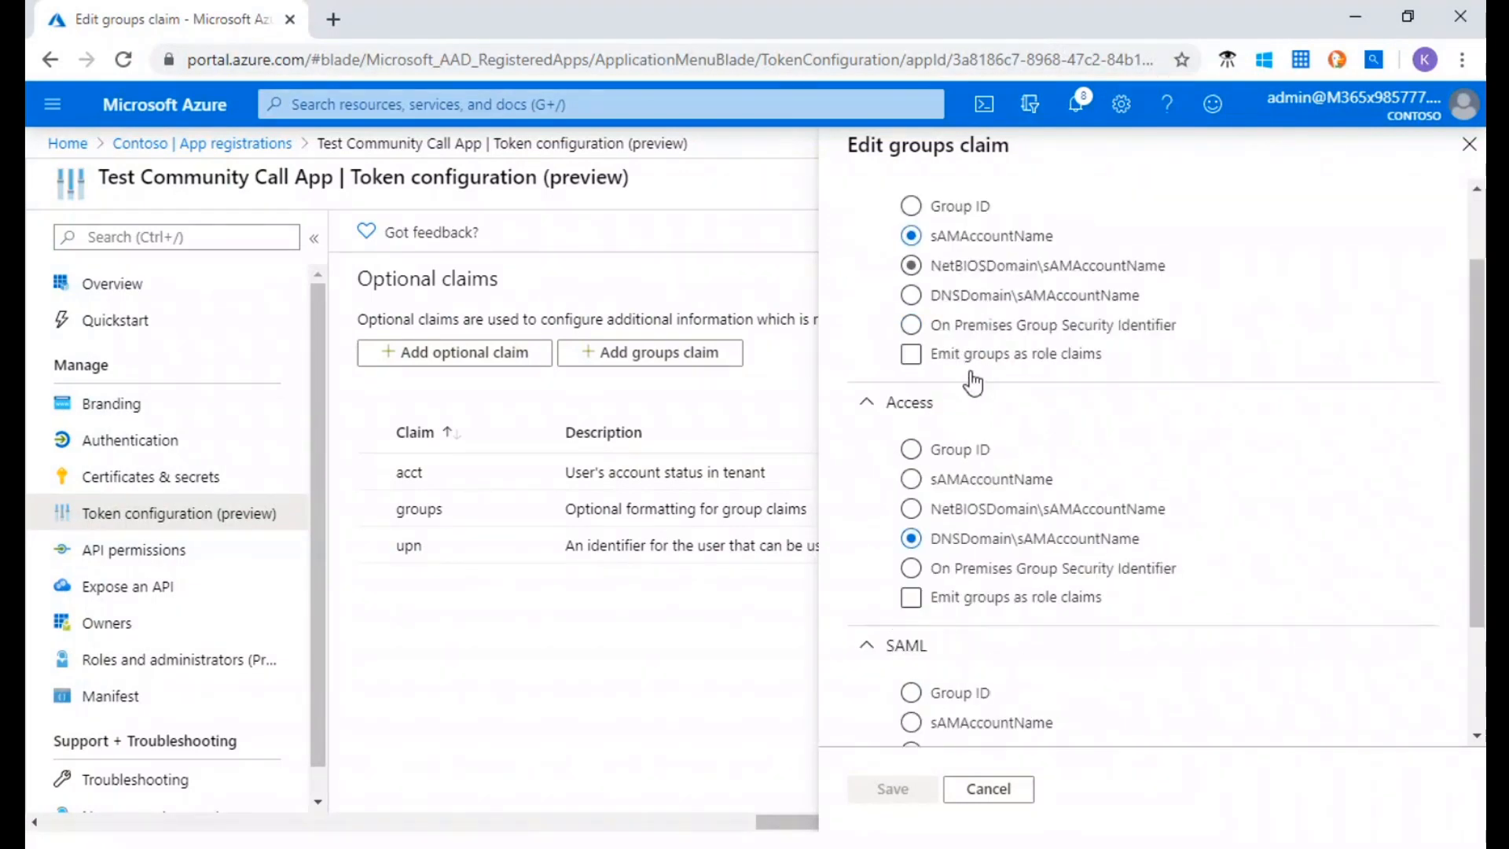
scroll(975, 381, "up", 2)
scroll(919, 511, "down", 3)
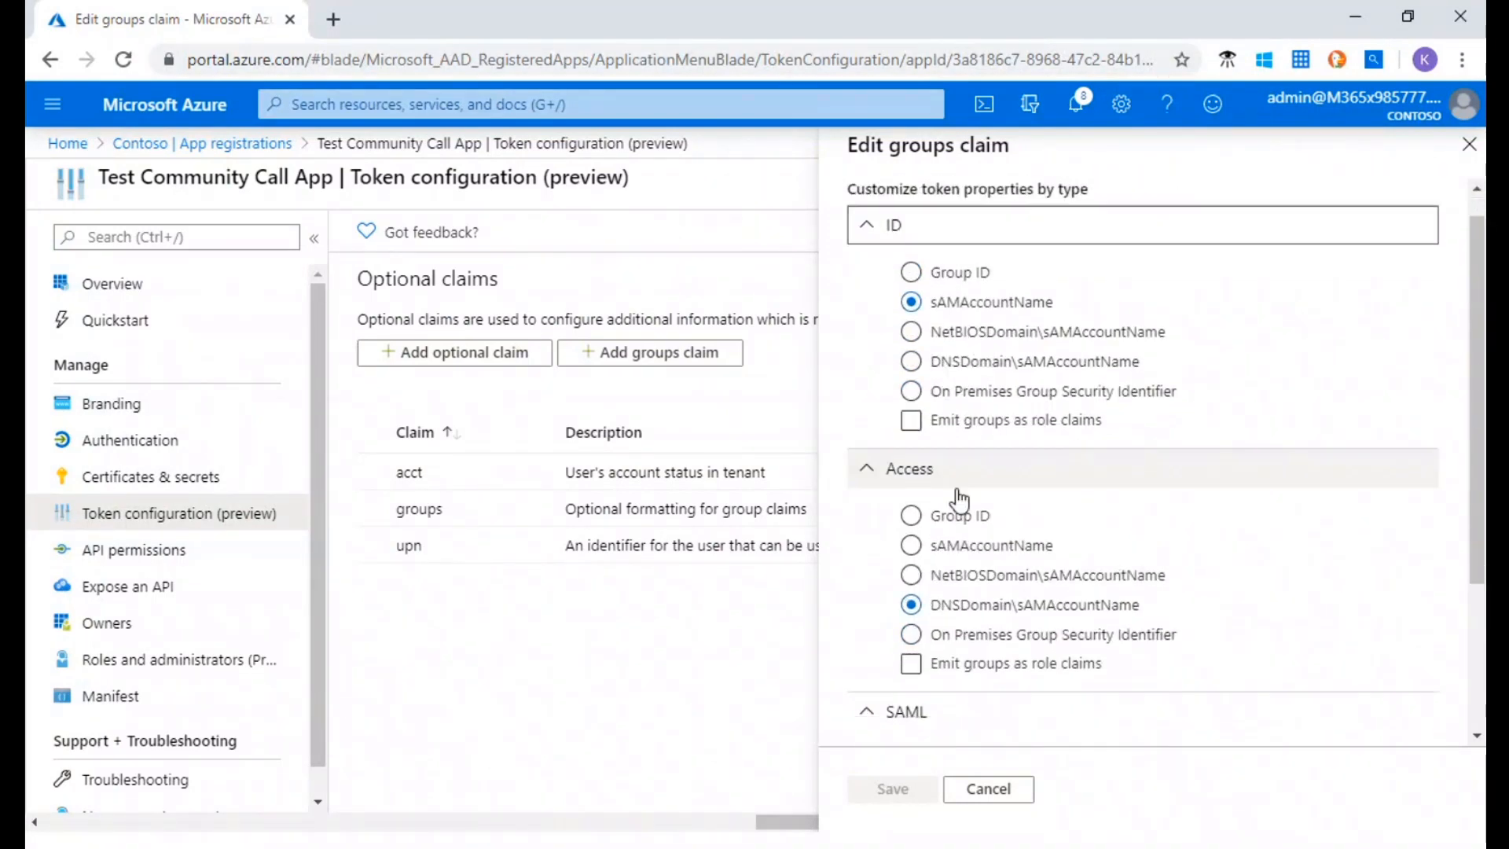
left_click(987, 790)
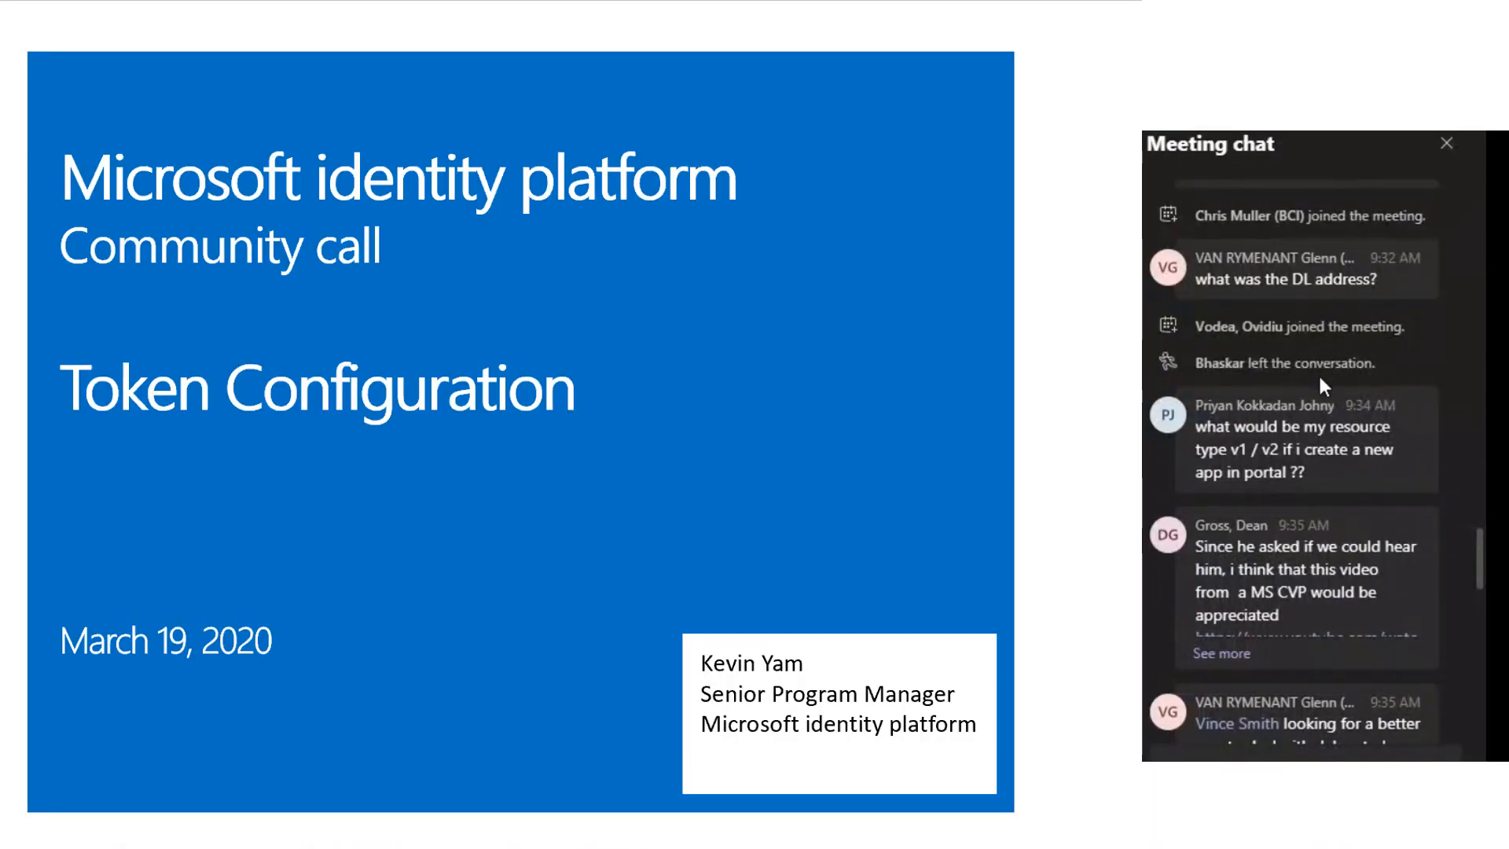
mouse_move(1288, 450)
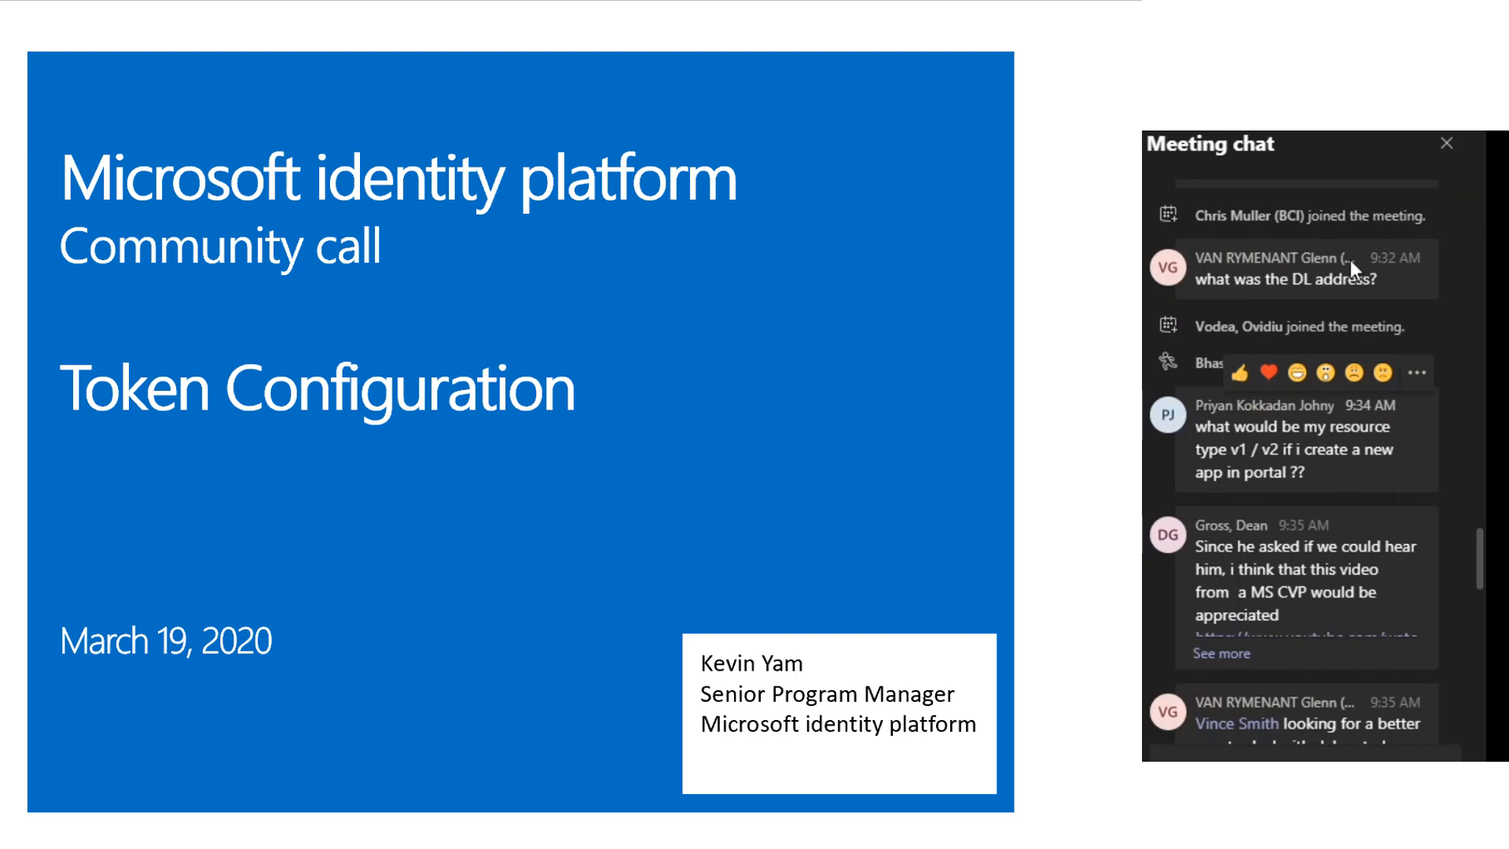
mouse_move(1355, 474)
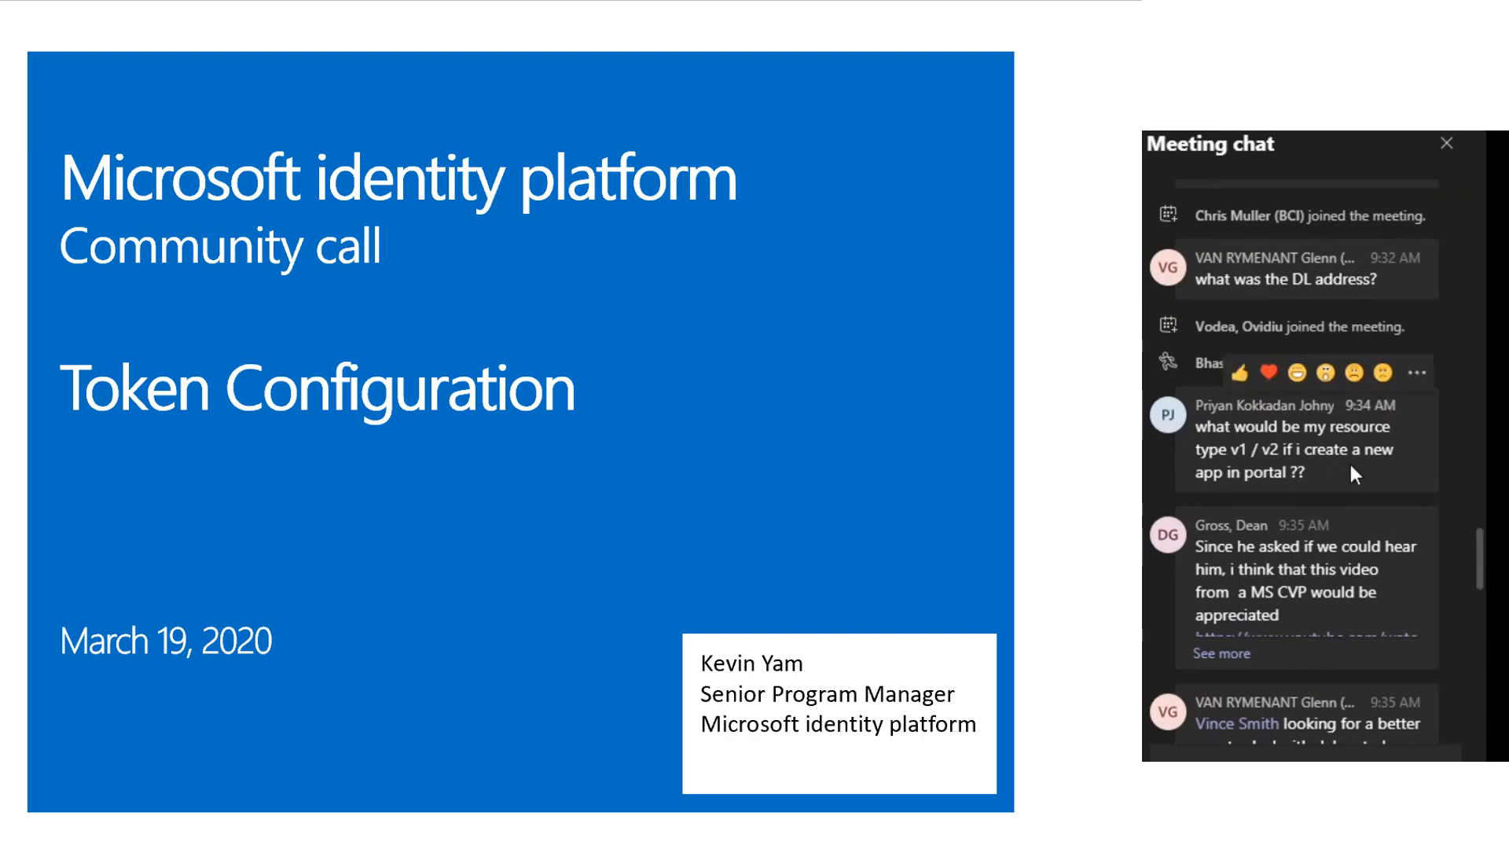